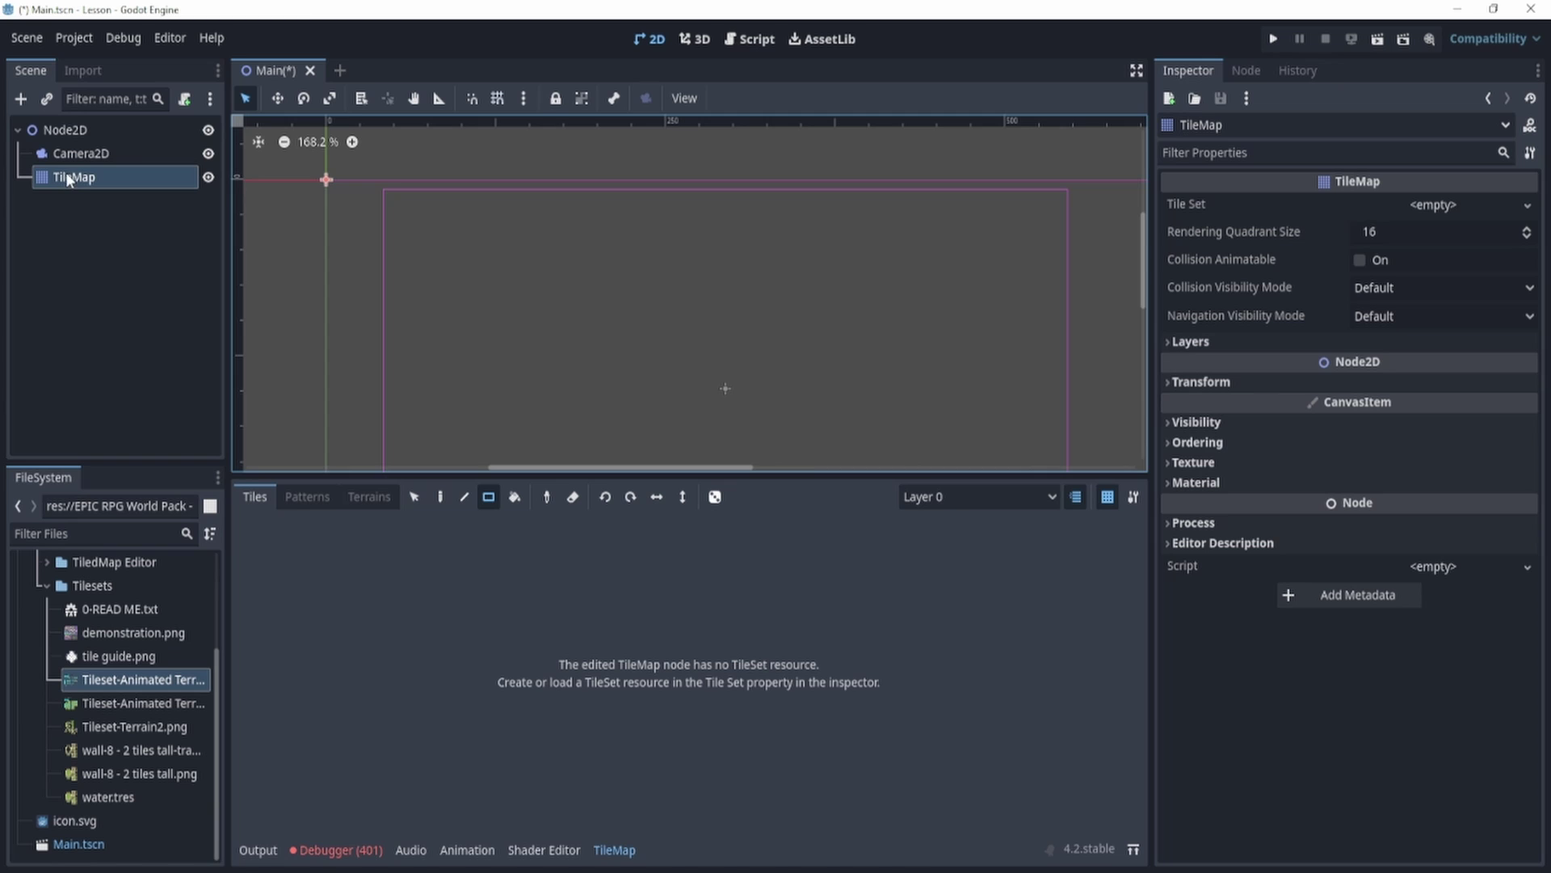
scroll(509, 200, "down", 1)
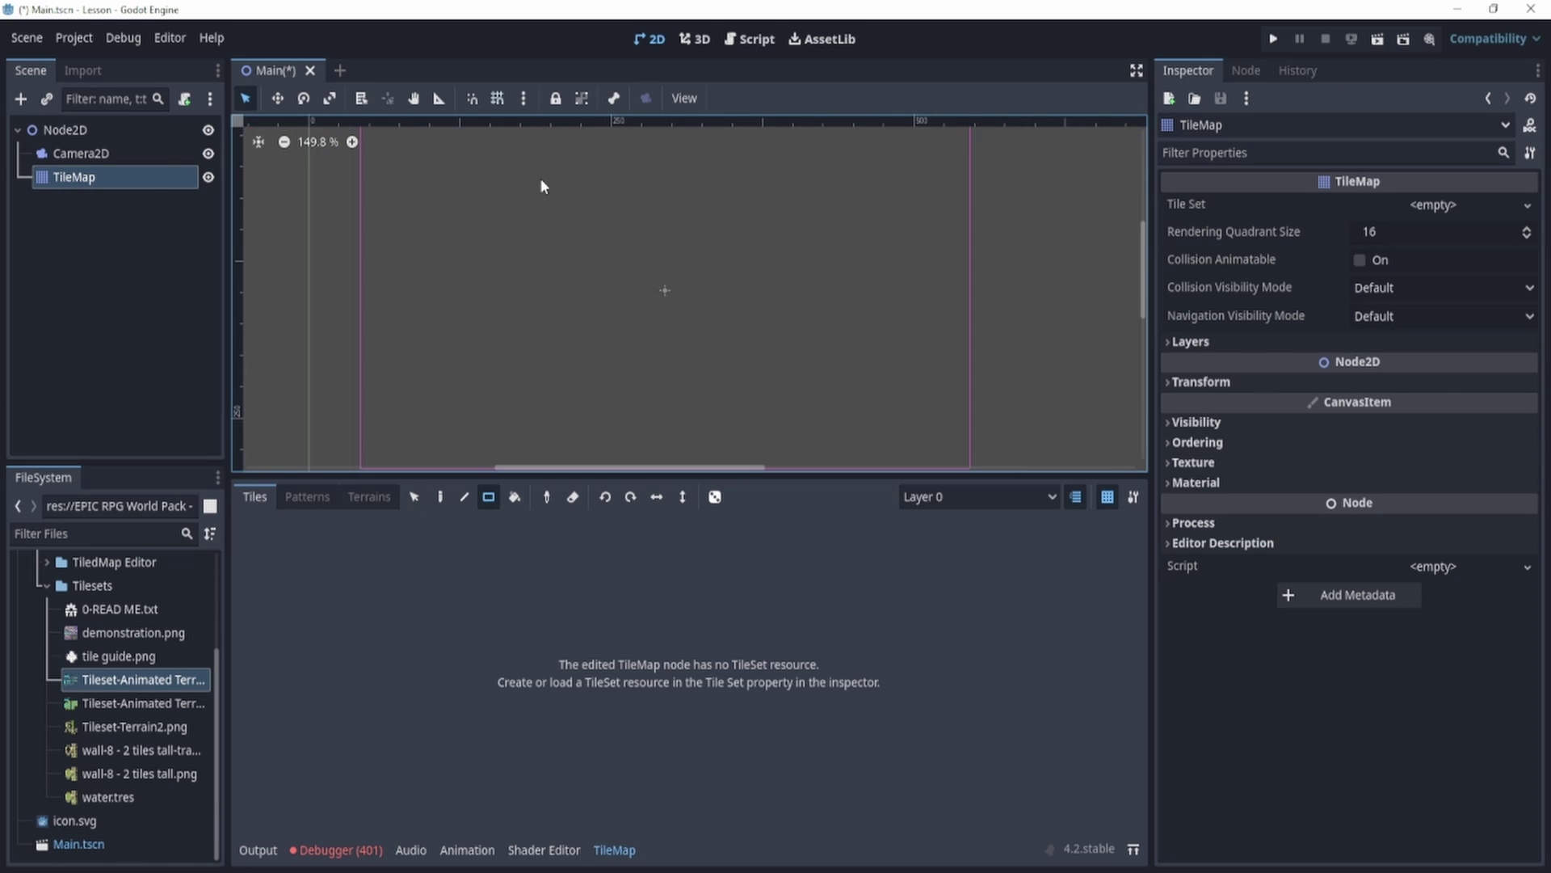
- Select the TileMap node and assign it a new TileSet resource
left_click(107, 154)
middle_click_drag(816, 304, 828, 347)
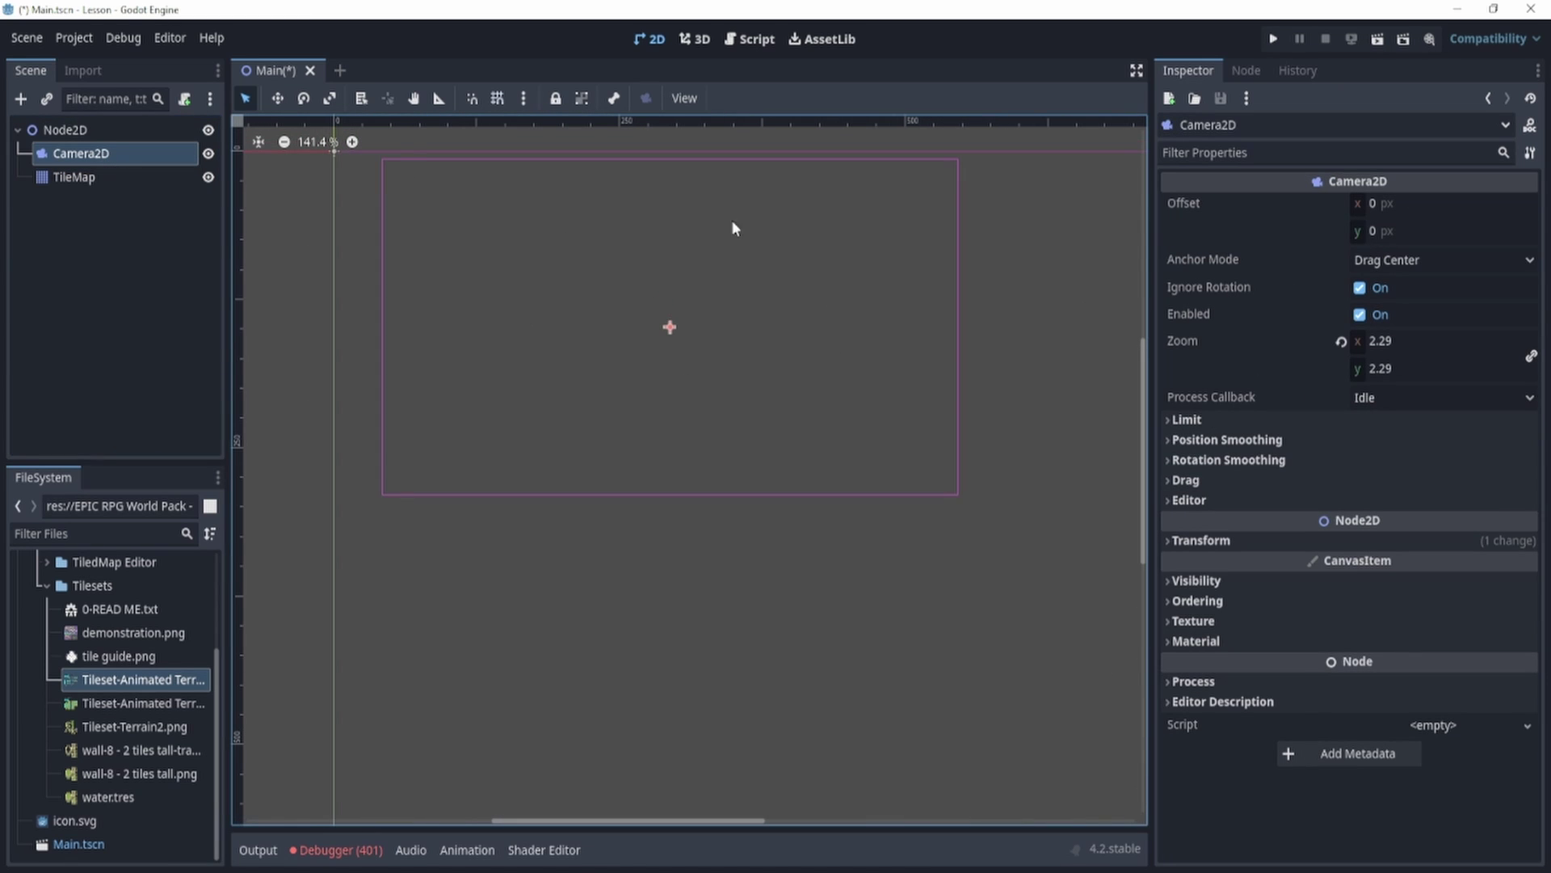
left_click(109, 178)
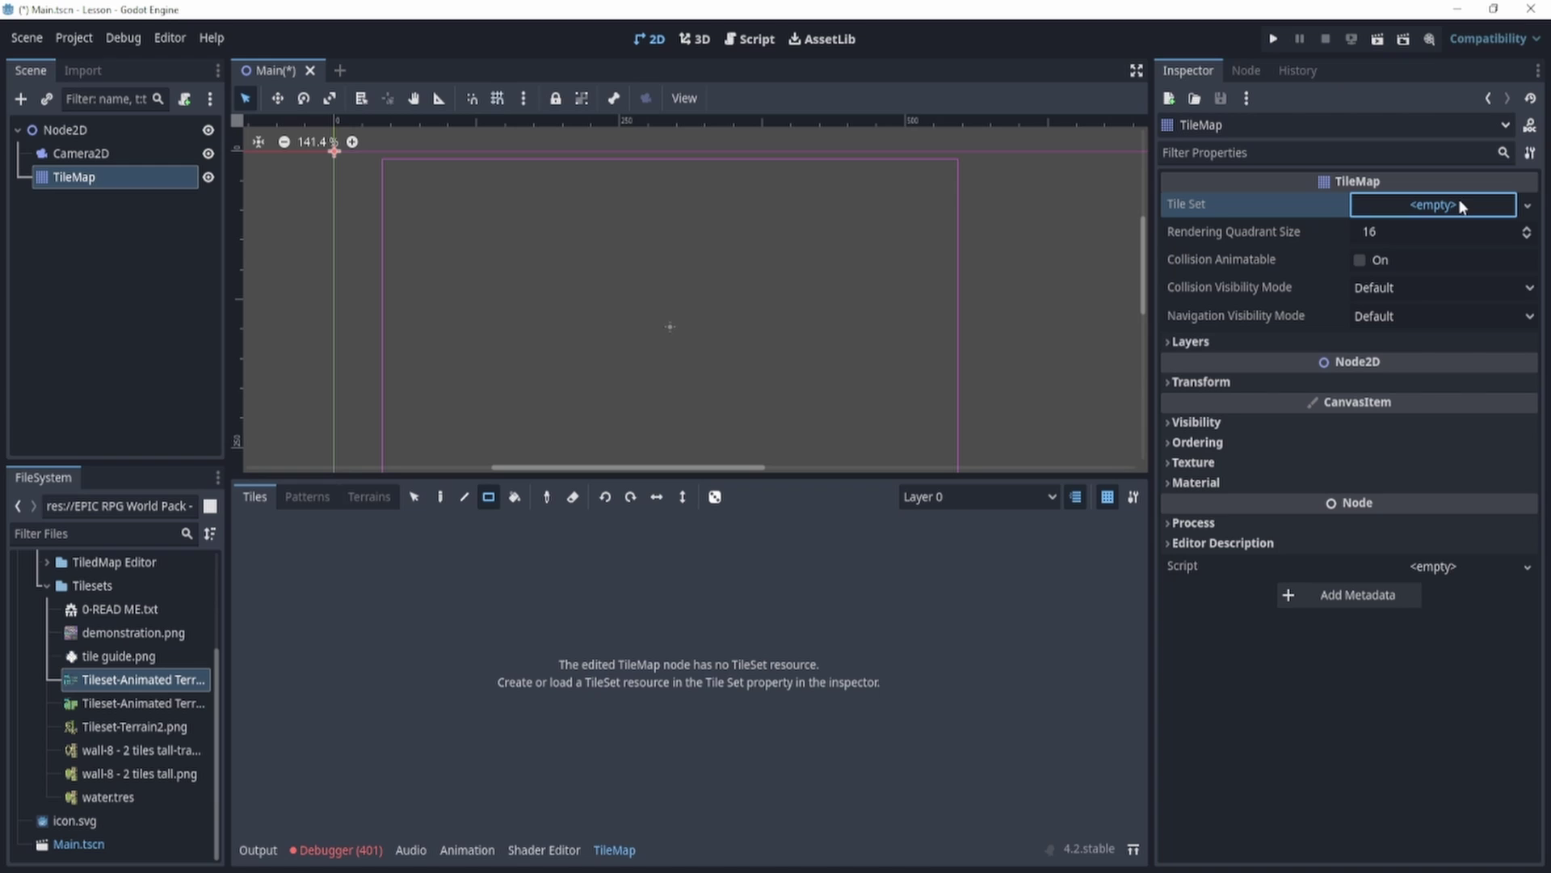
left_click(1438, 207)
left_click(1479, 224)
- Set Rendering Quadrant Size to 32 and drag the tileset image toward the editor
left_click(1407, 240)
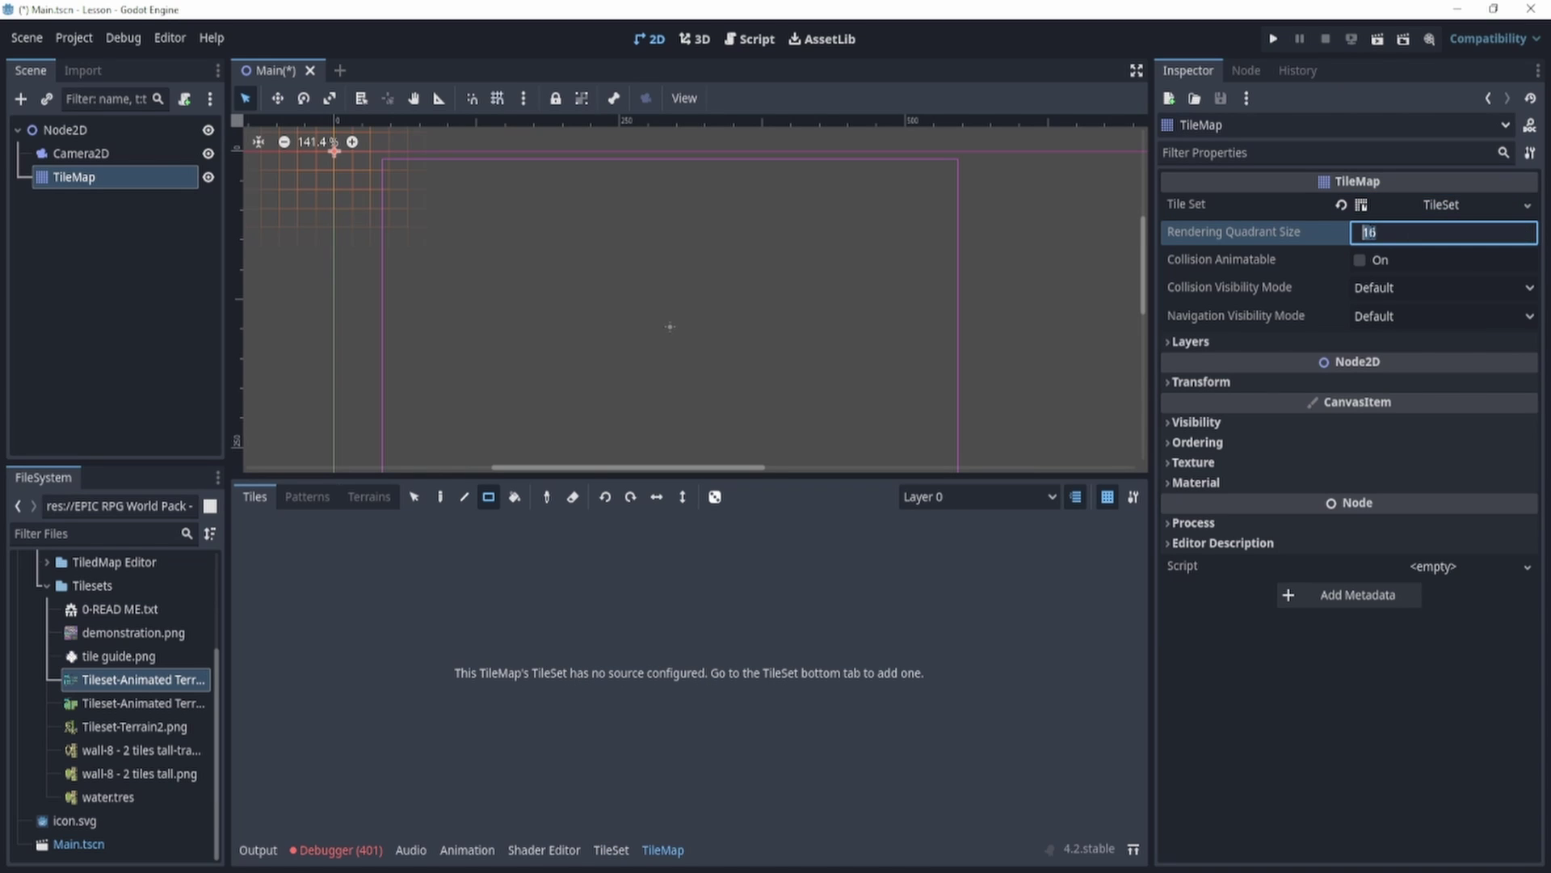
type("32")
key("Return")
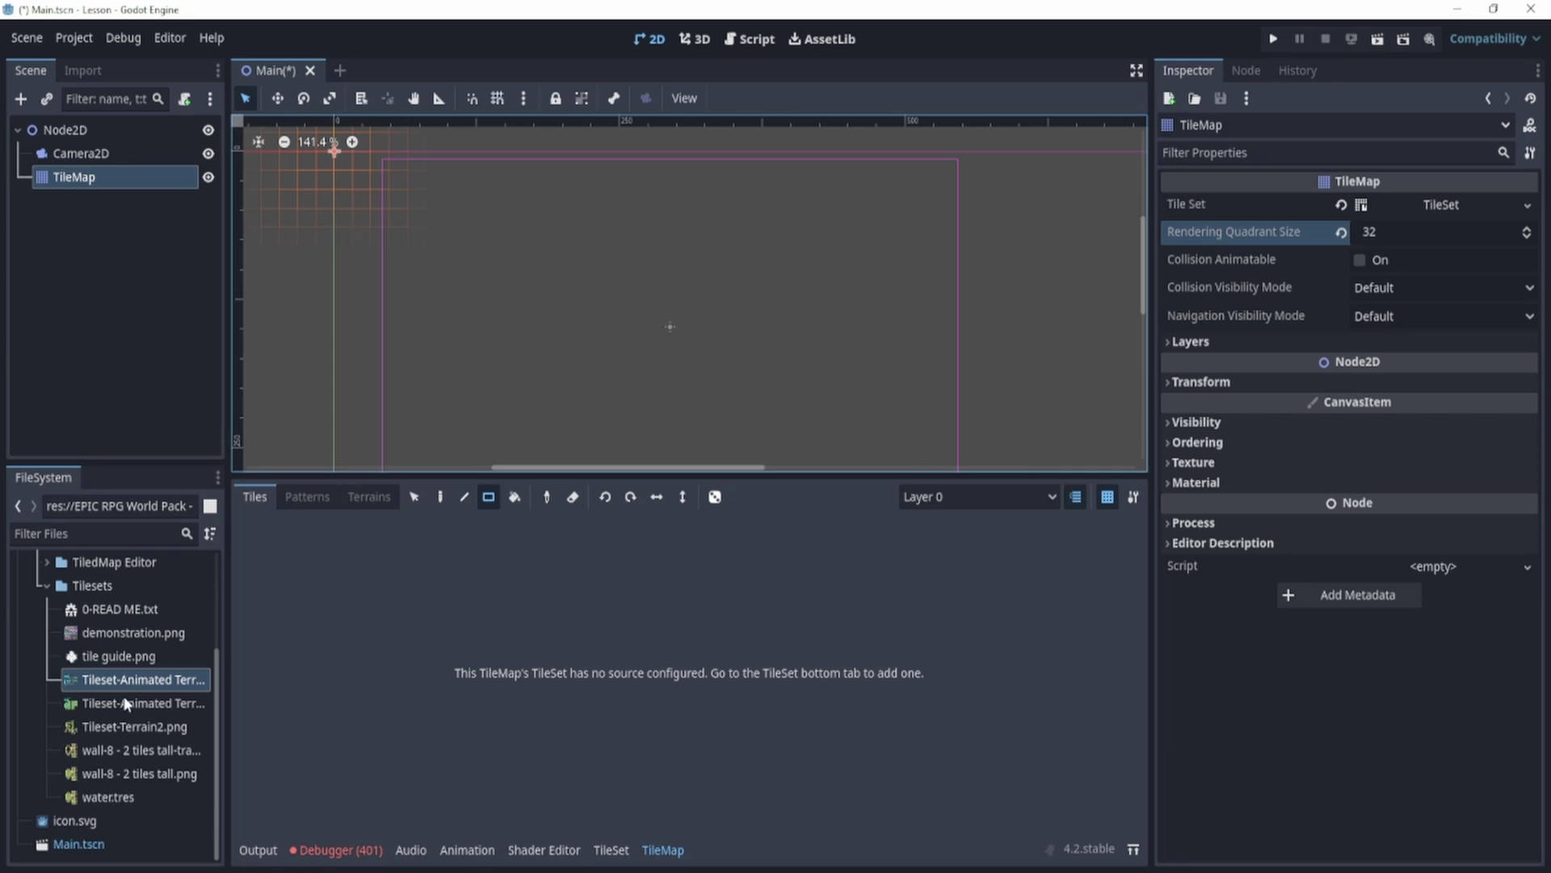
mouse_move(125, 703)
left_mouse_down()
mouse_move(732, 576)
mouse_move(208, 675)
mouse_move(362, 545)
left_mouse_up()
- Add the tileset image as an atlas with auto-created tiles and 32×32 texture regions
left_click(609, 849)
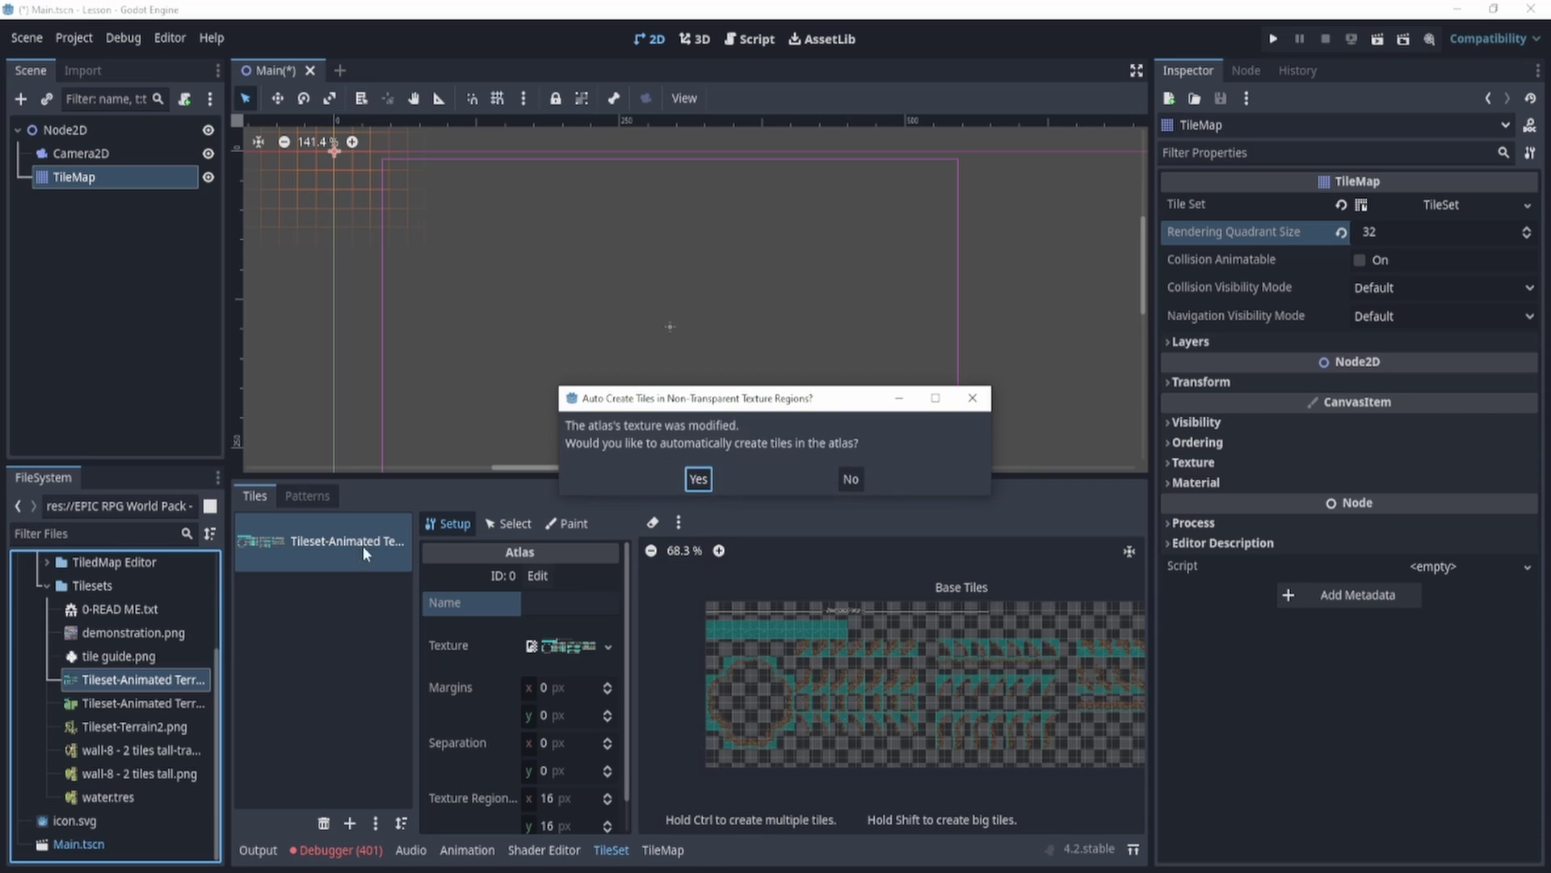
left_click(699, 479)
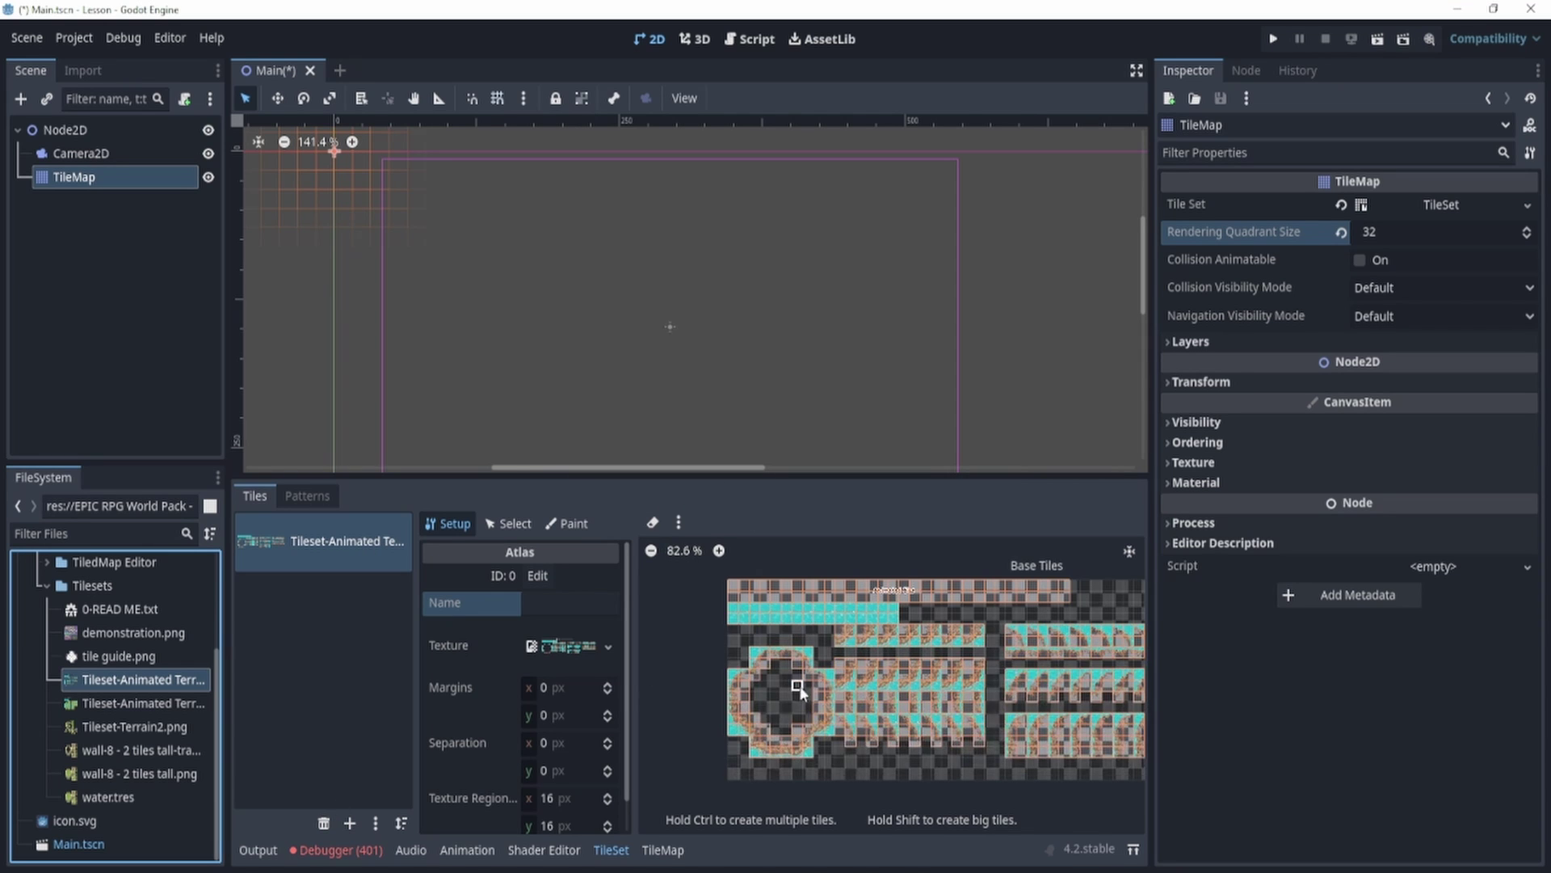
scroll(918, 640, "up", 2)
scroll(849, 703, "up", 1)
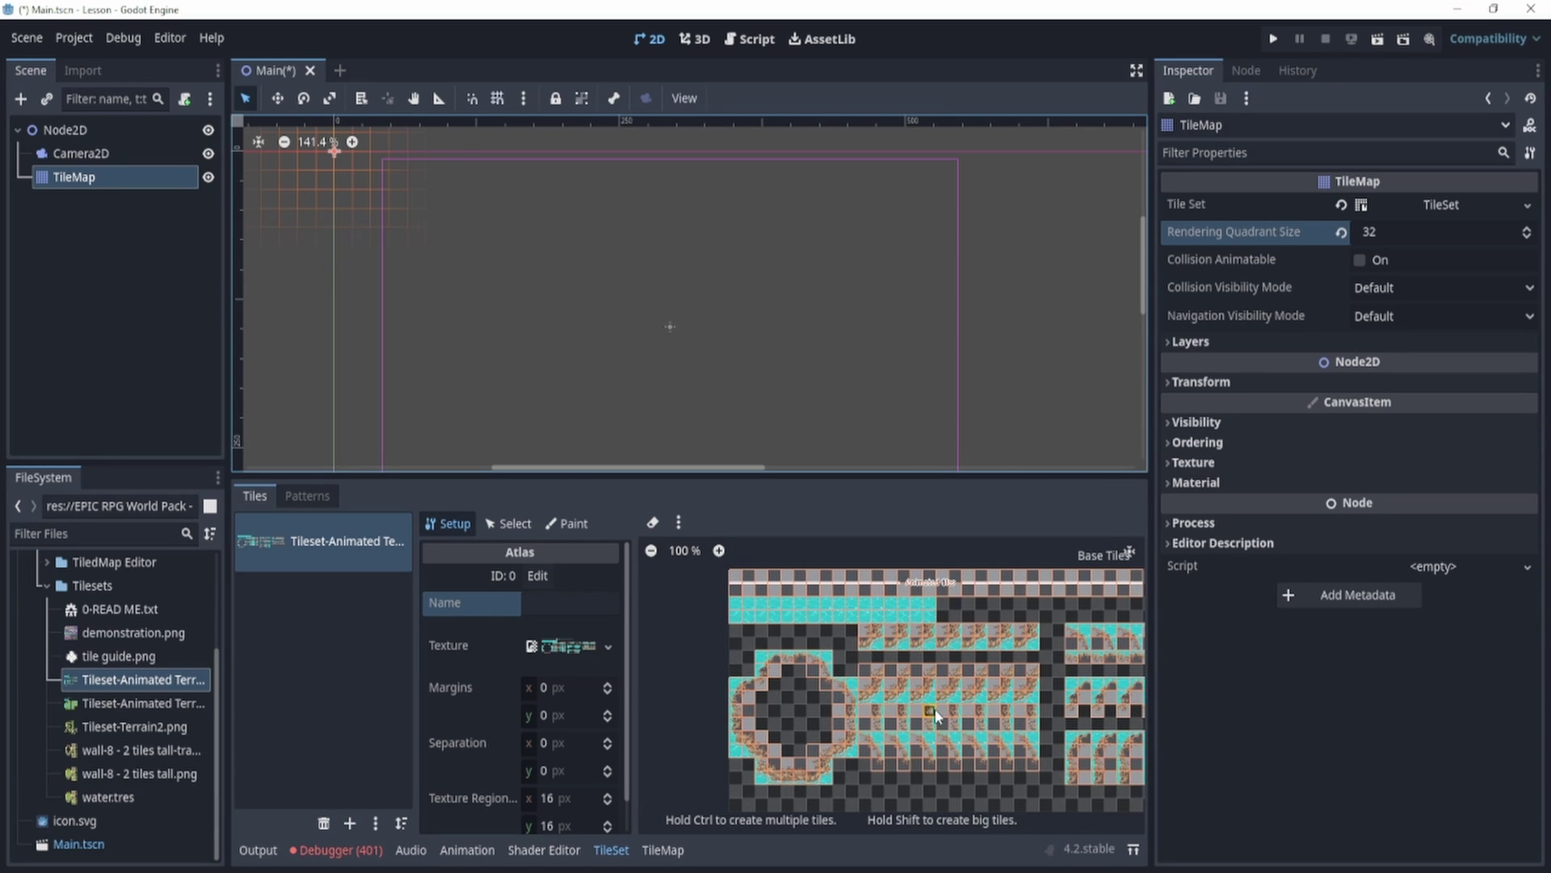
scroll(776, 642, "up", 1)
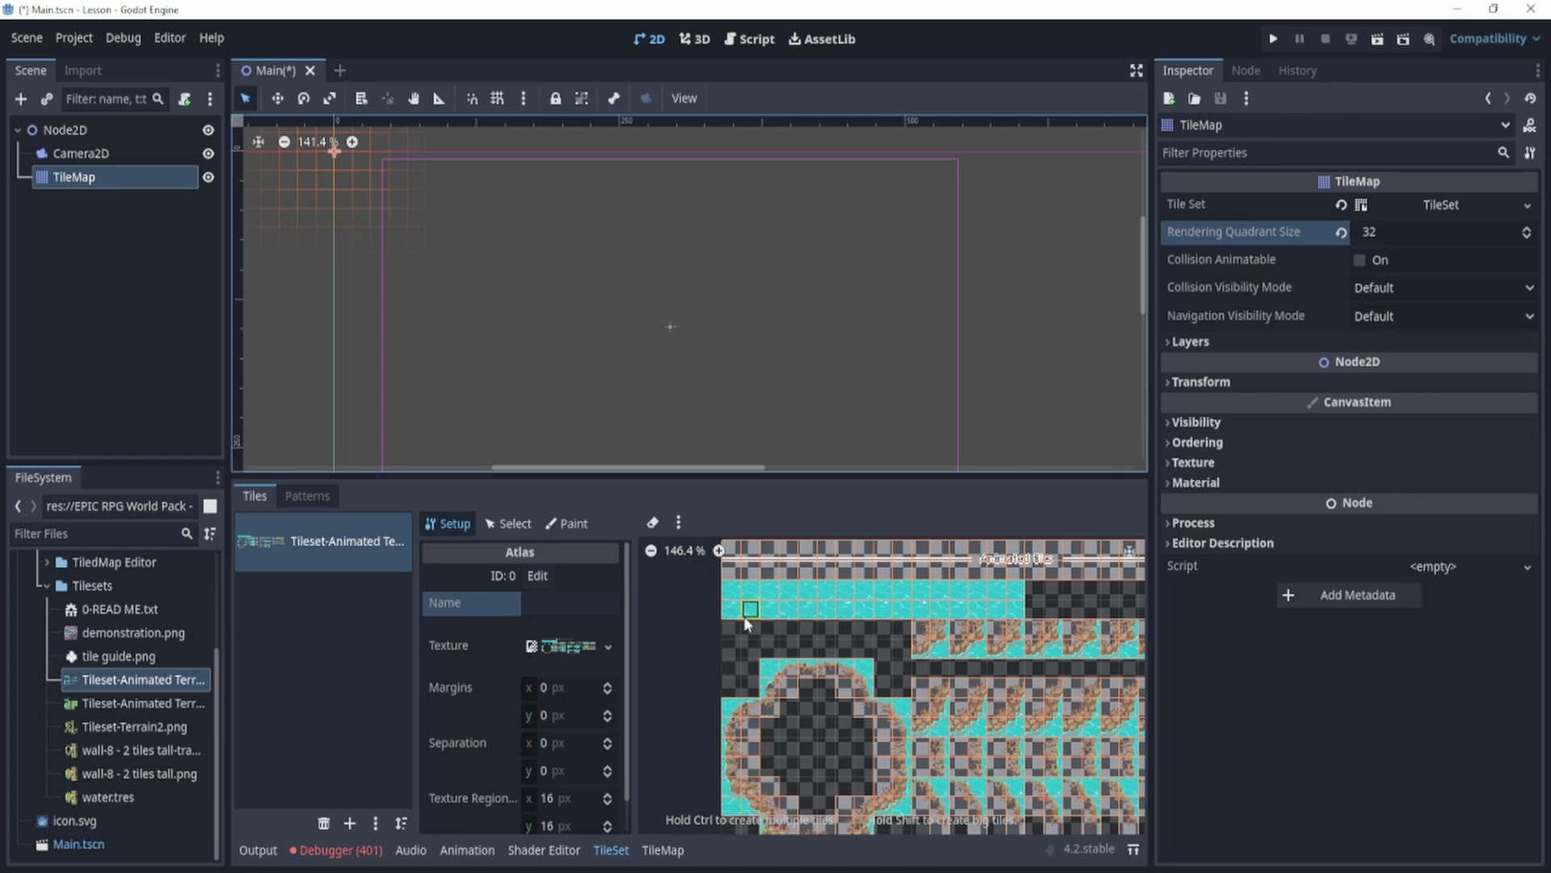
scroll(523, 804, "down", 1)
left_click(552, 763)
type("32")
key("Tab")
type("32")
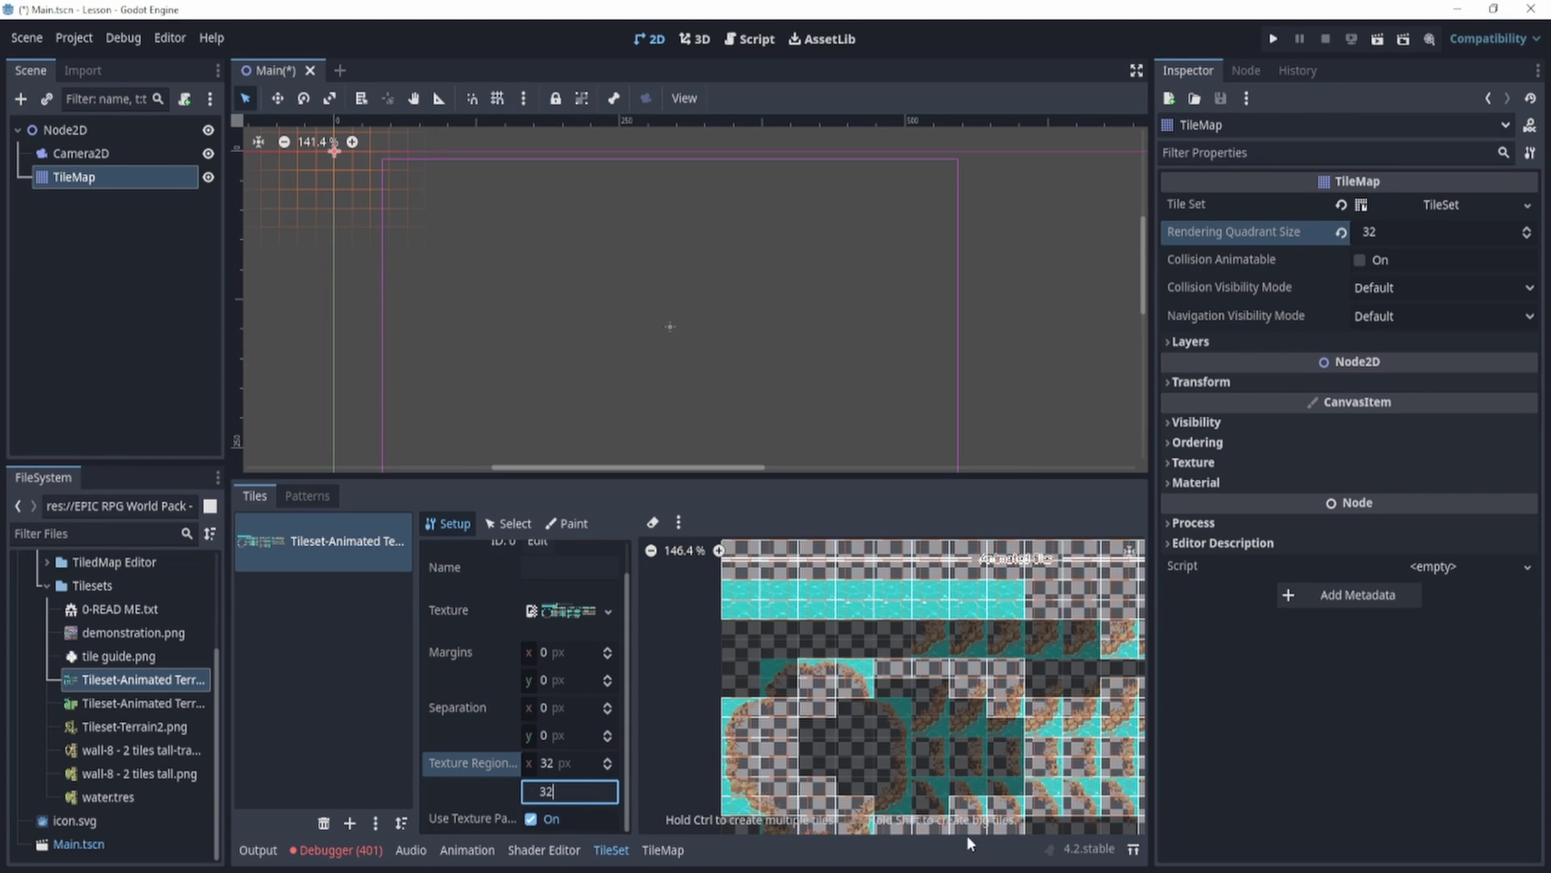
key("Return")
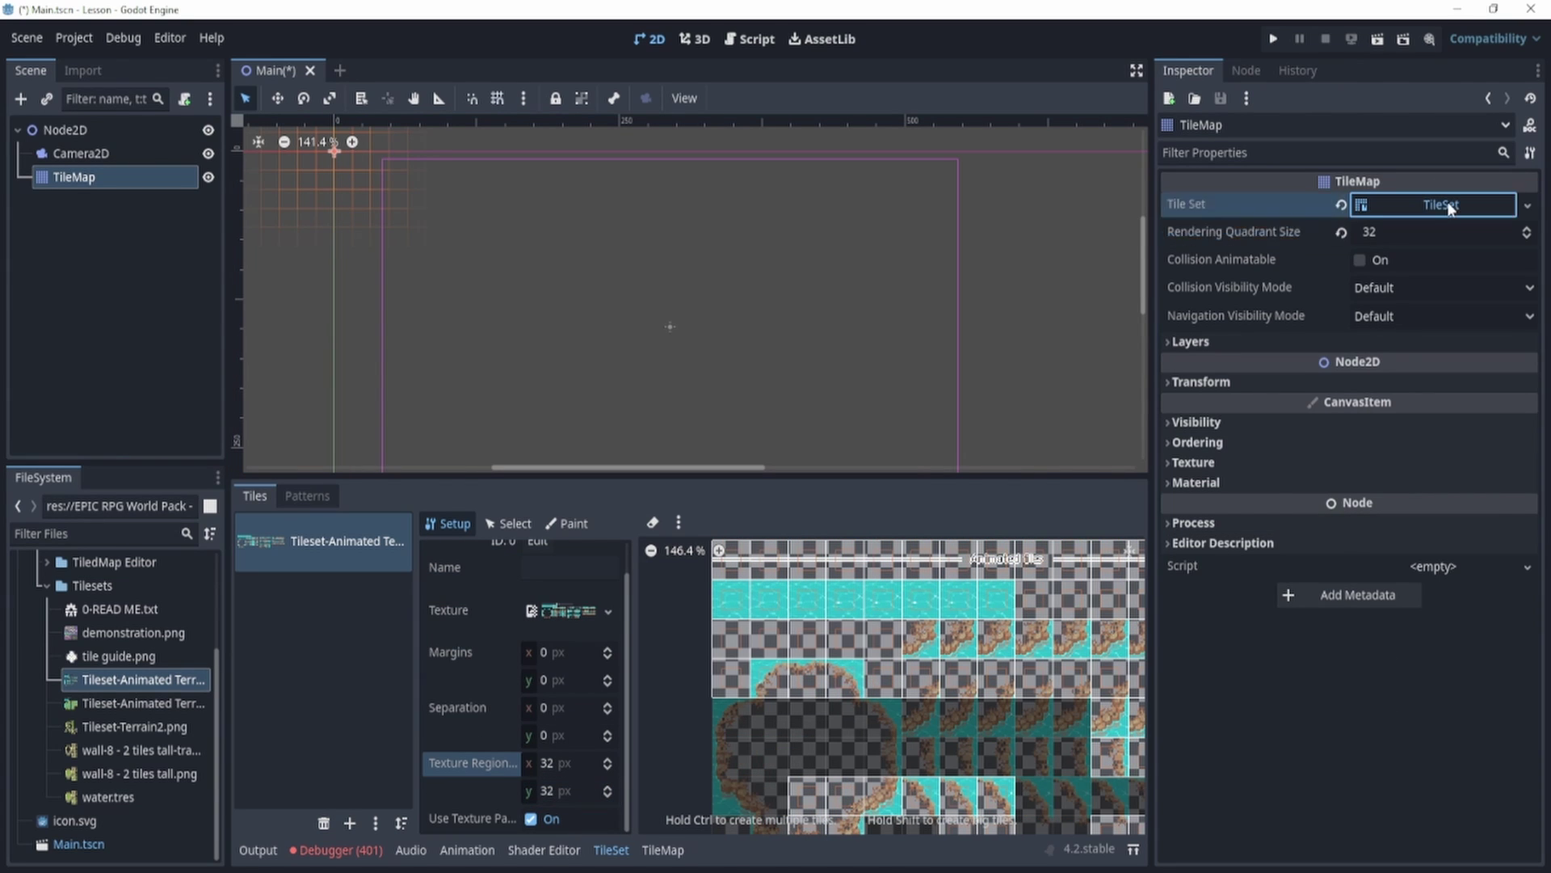
- Set the tile set's Tile Size to 32×32
left_click(1442, 204)
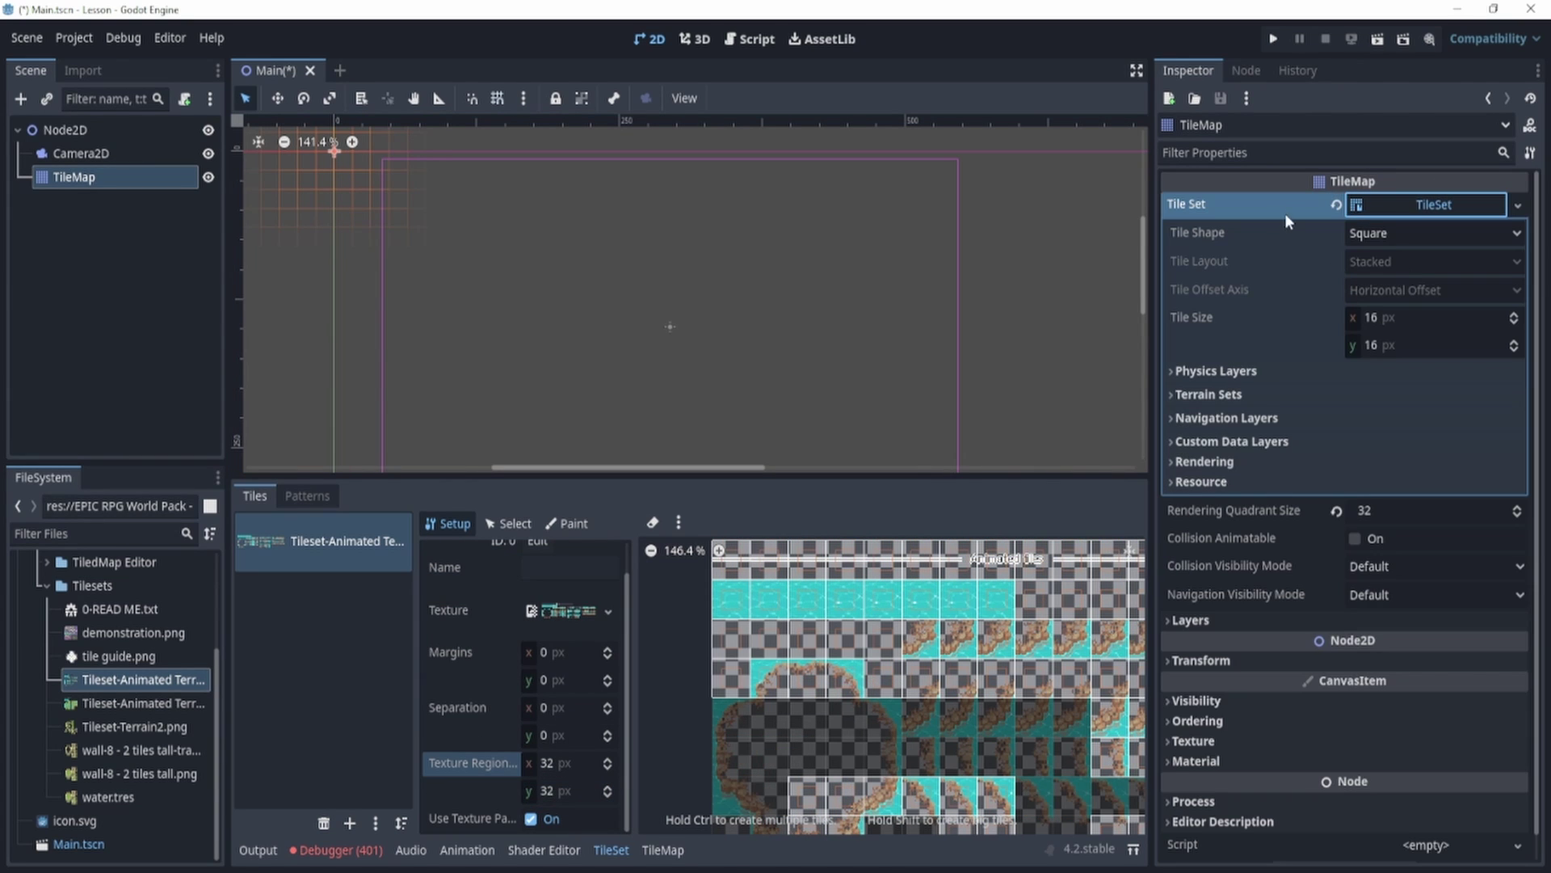
left_click(1404, 316)
type("32")
key("Tab")
type("32")
key("Return")
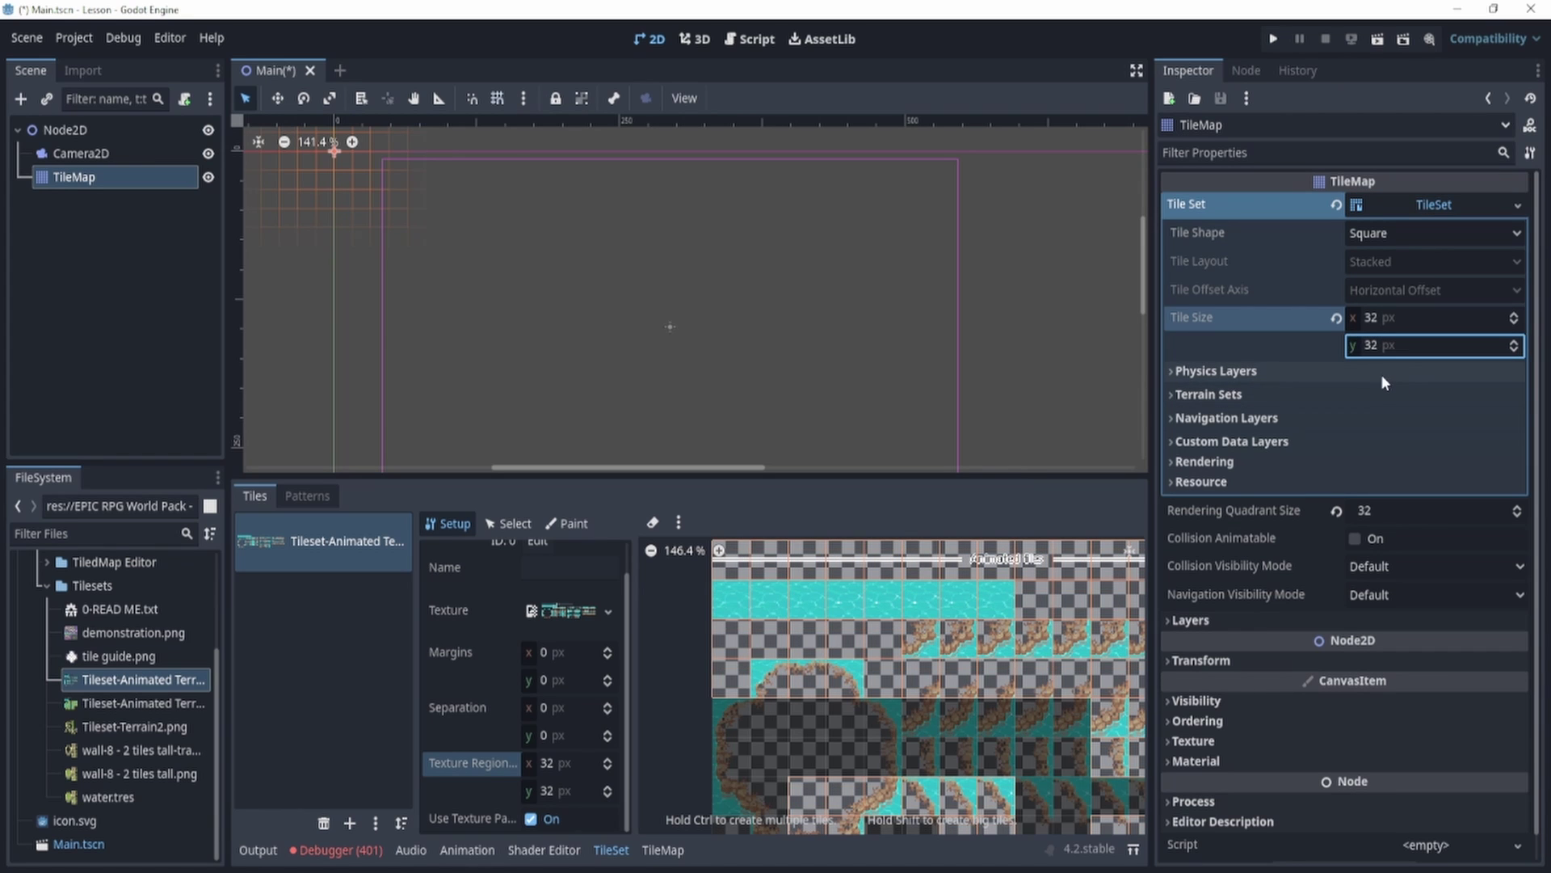
key("Return")
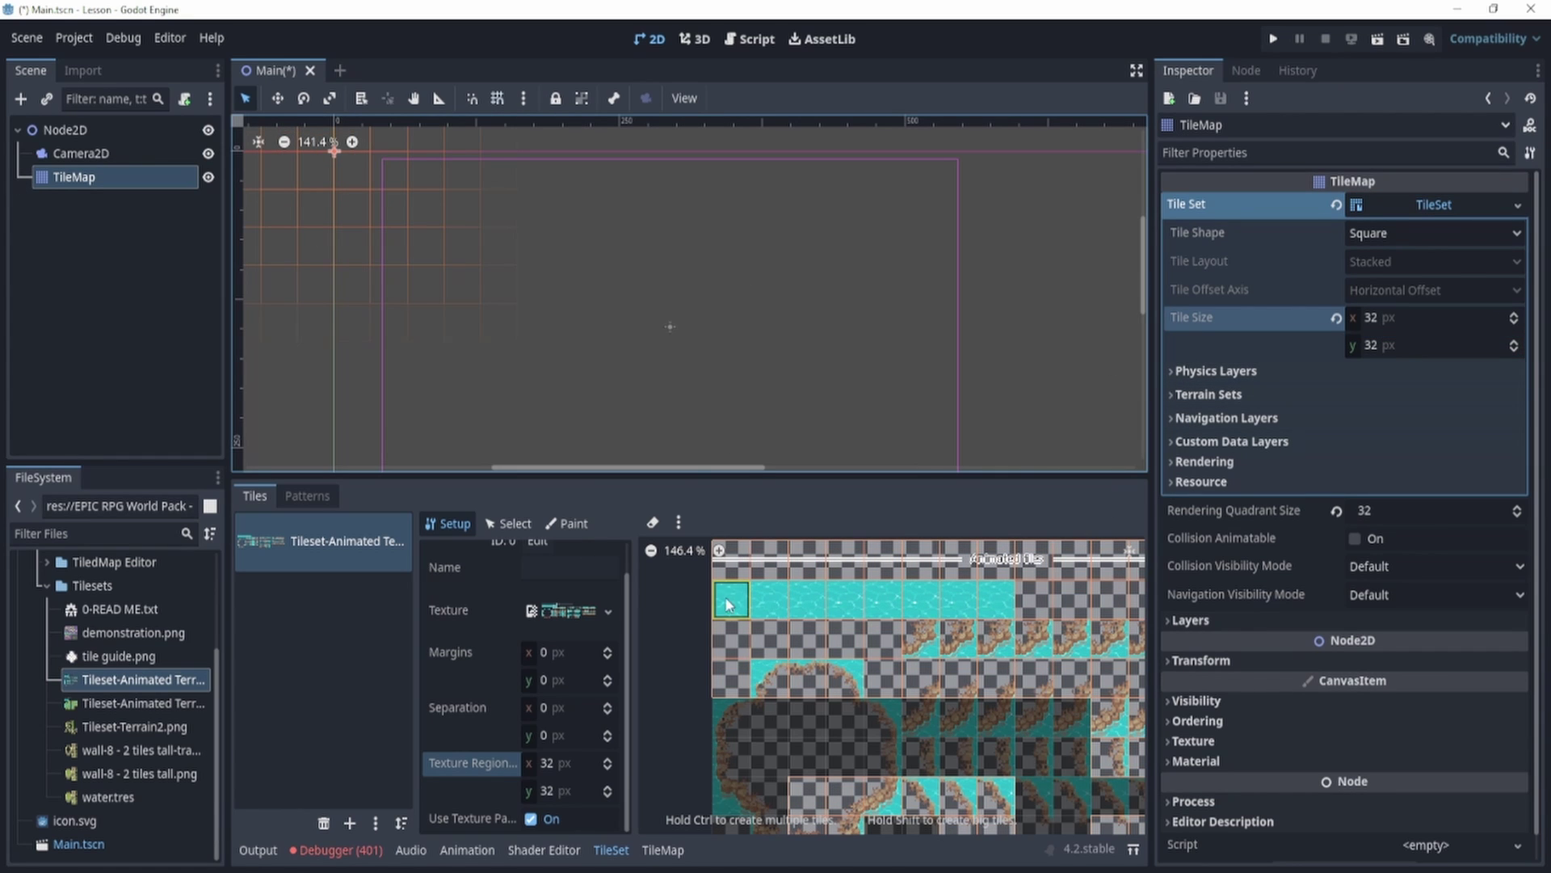
- Delete the six extra water tiles after the first one in the top atlas row
right_click(1003, 605)
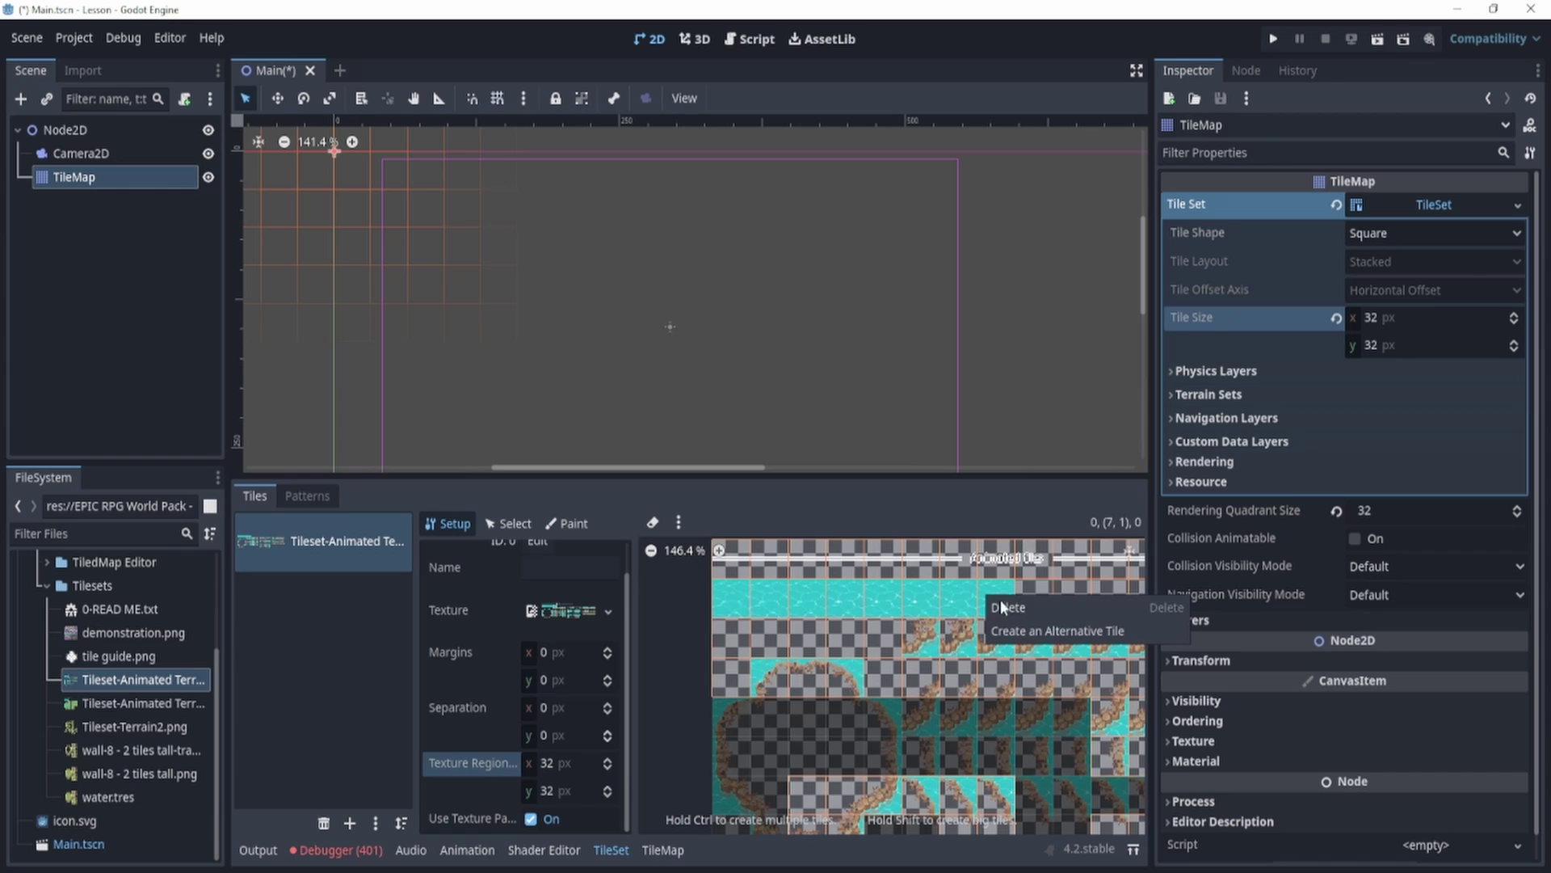
left_click(1053, 609)
right_click(943, 604)
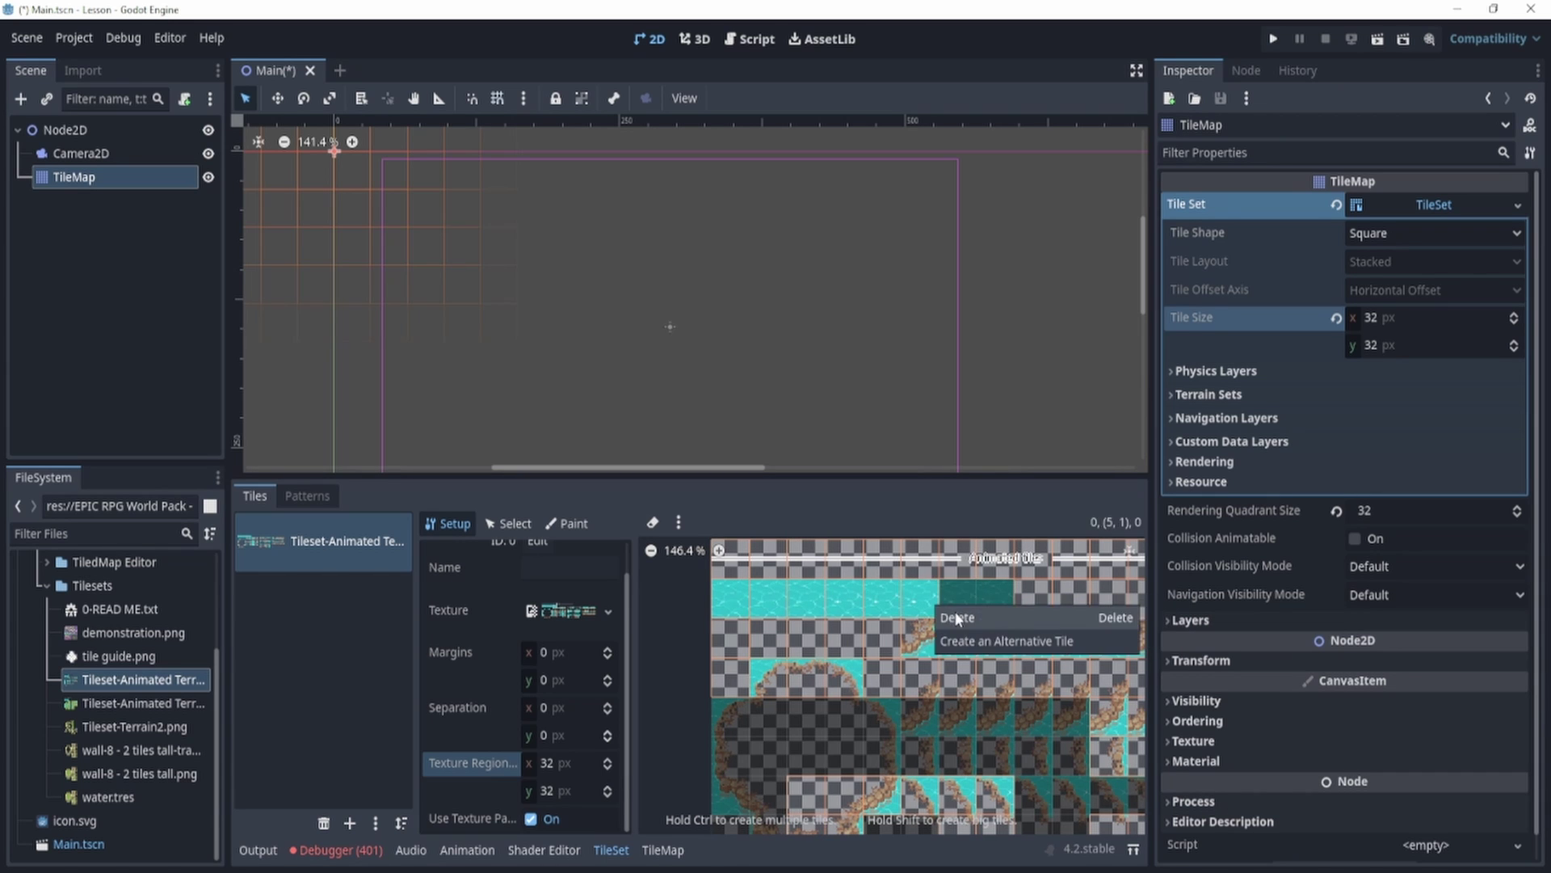
left_click(976, 614)
right_click(904, 604)
left_click(926, 613)
right_click(832, 605)
left_click(863, 613)
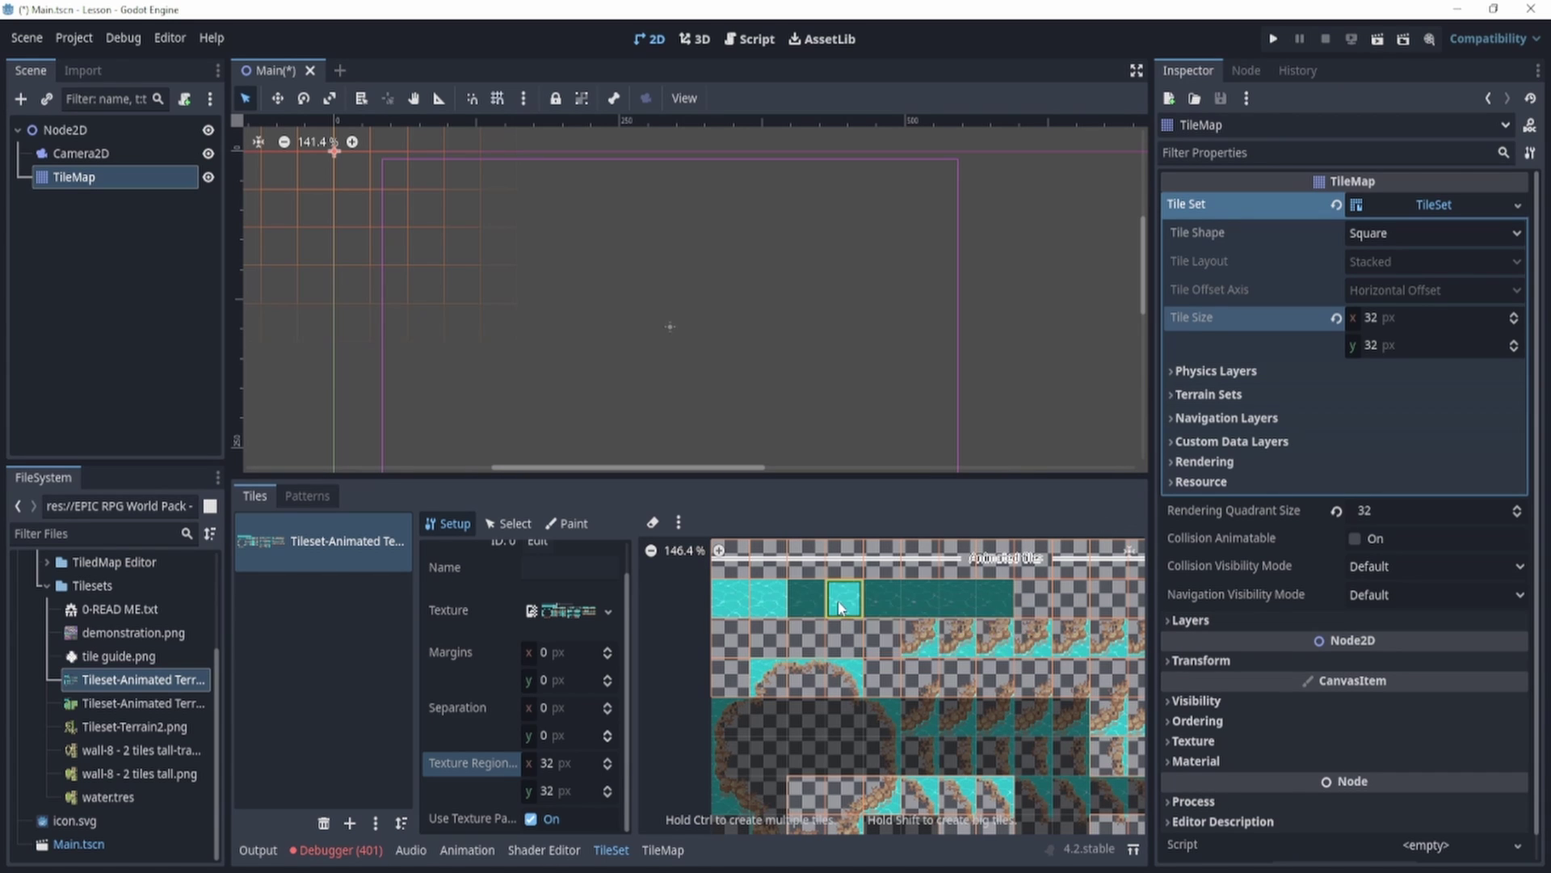
right_click(808, 601)
left_click(814, 610)
right_click(767, 601)
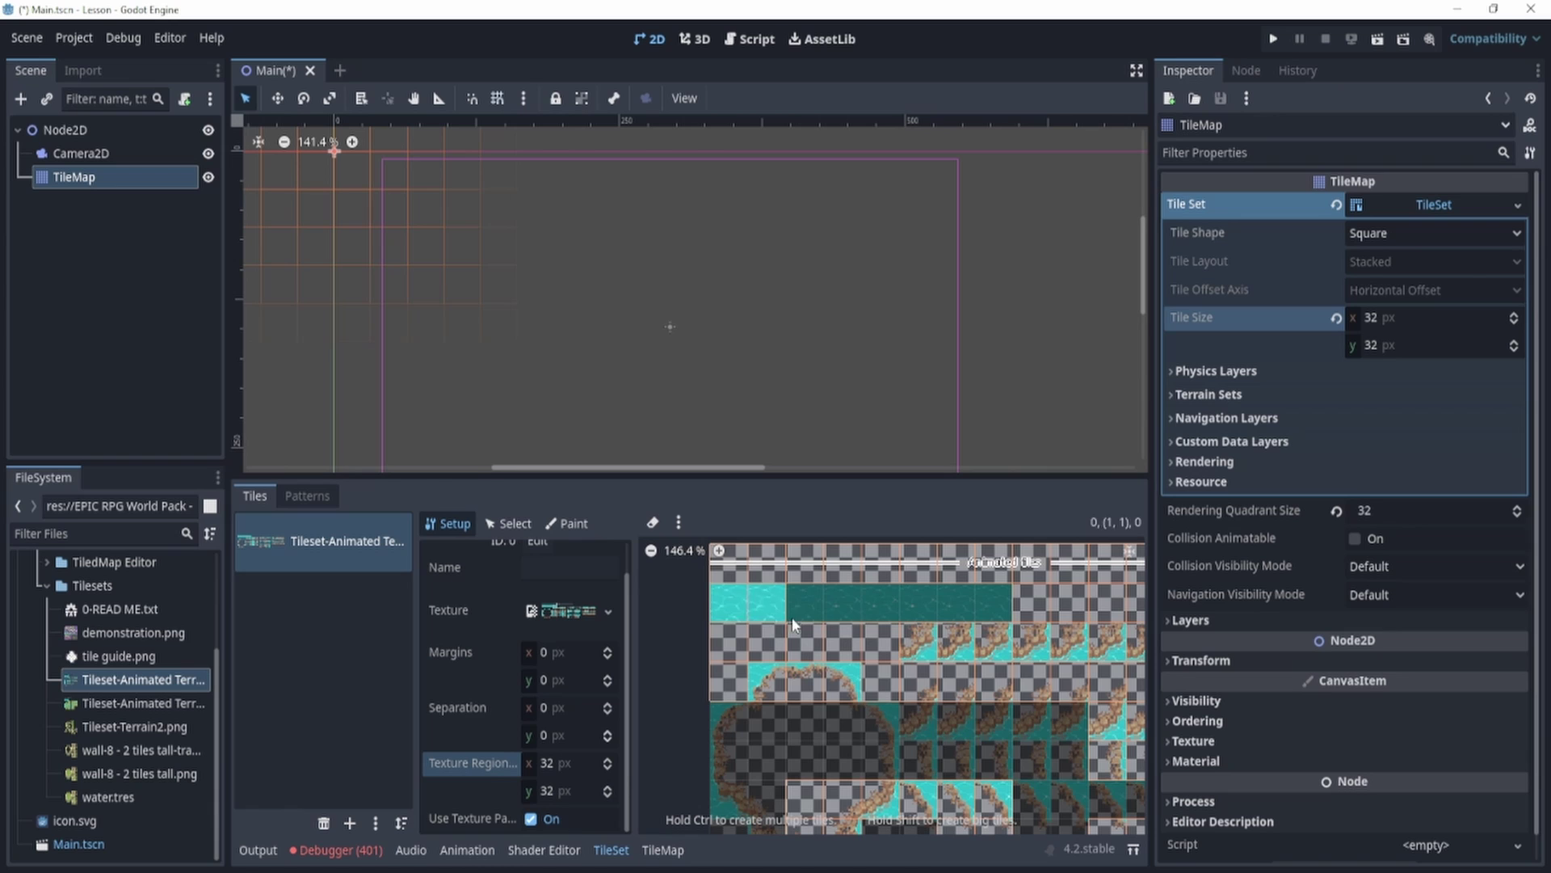
left_click(788, 613)
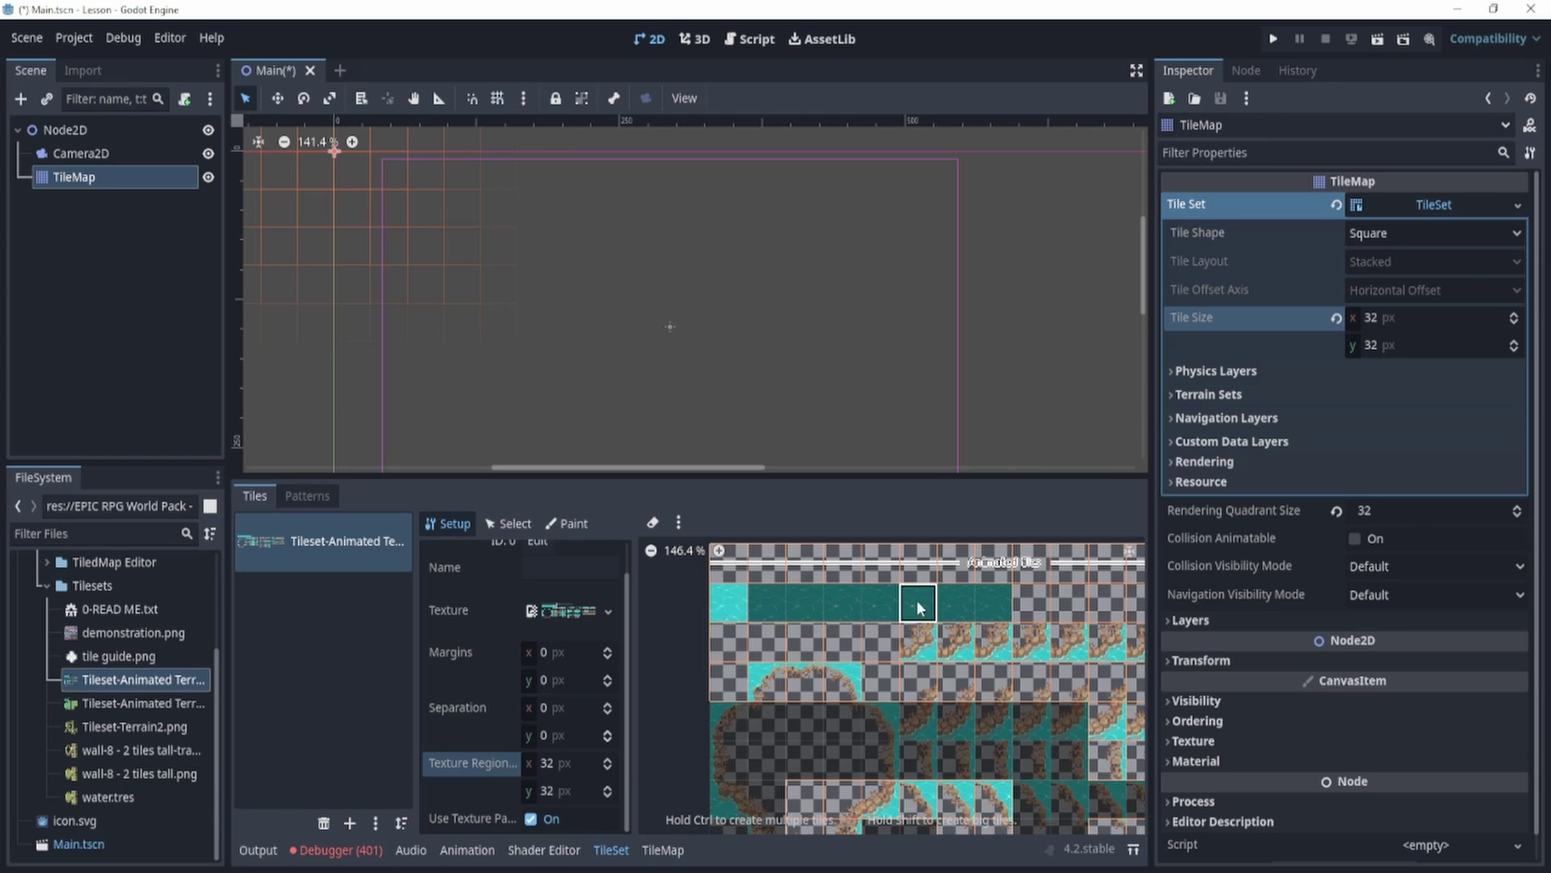
- Select the first water tile and give its animation 8 columns
left_click(499, 525)
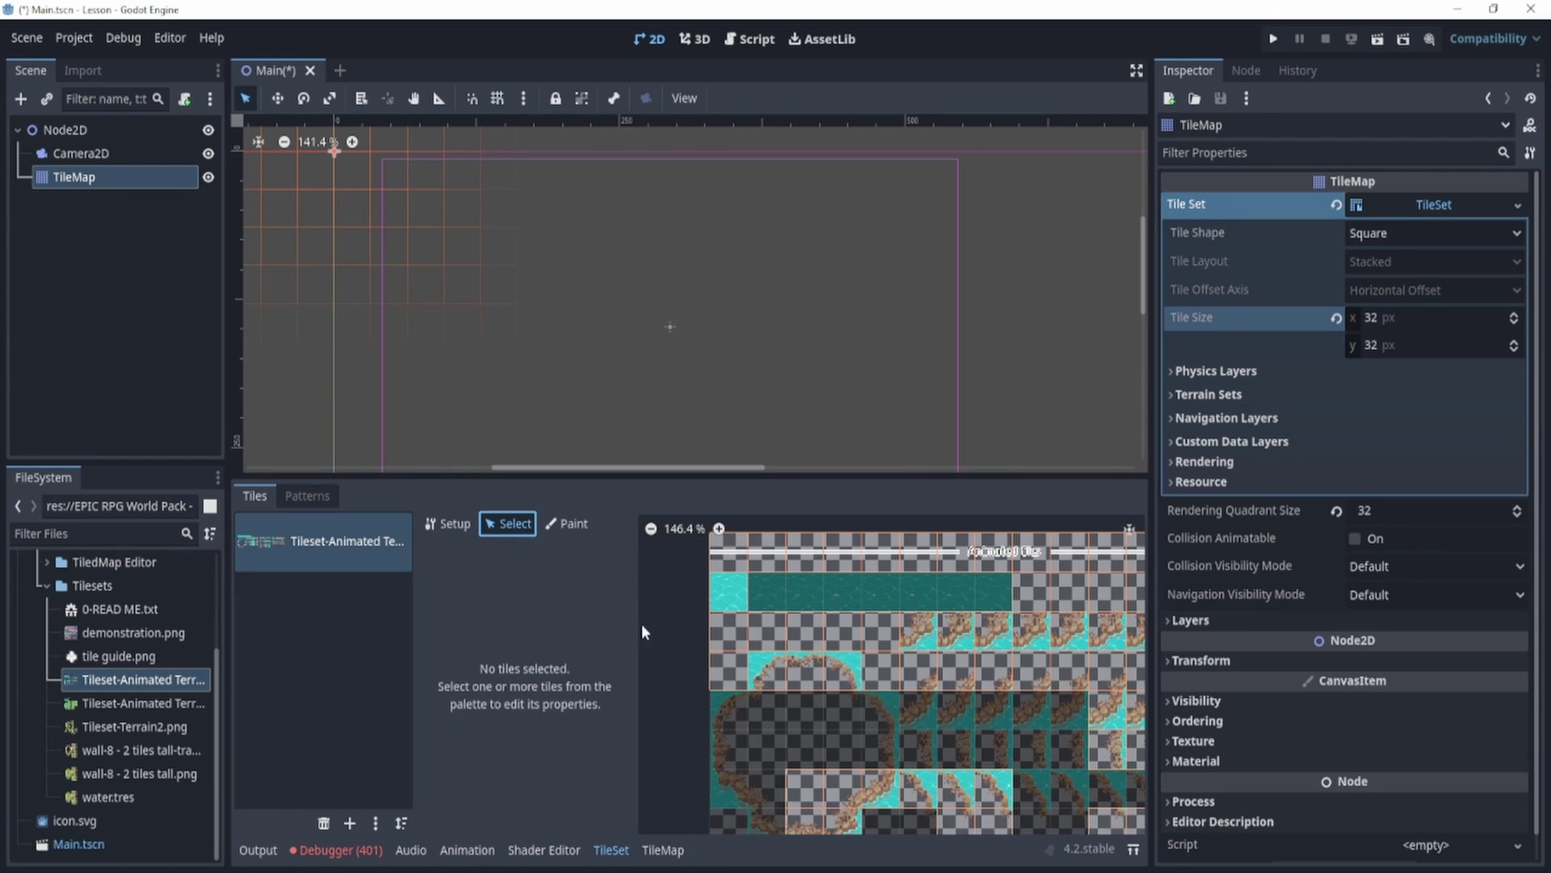
left_click(728, 594)
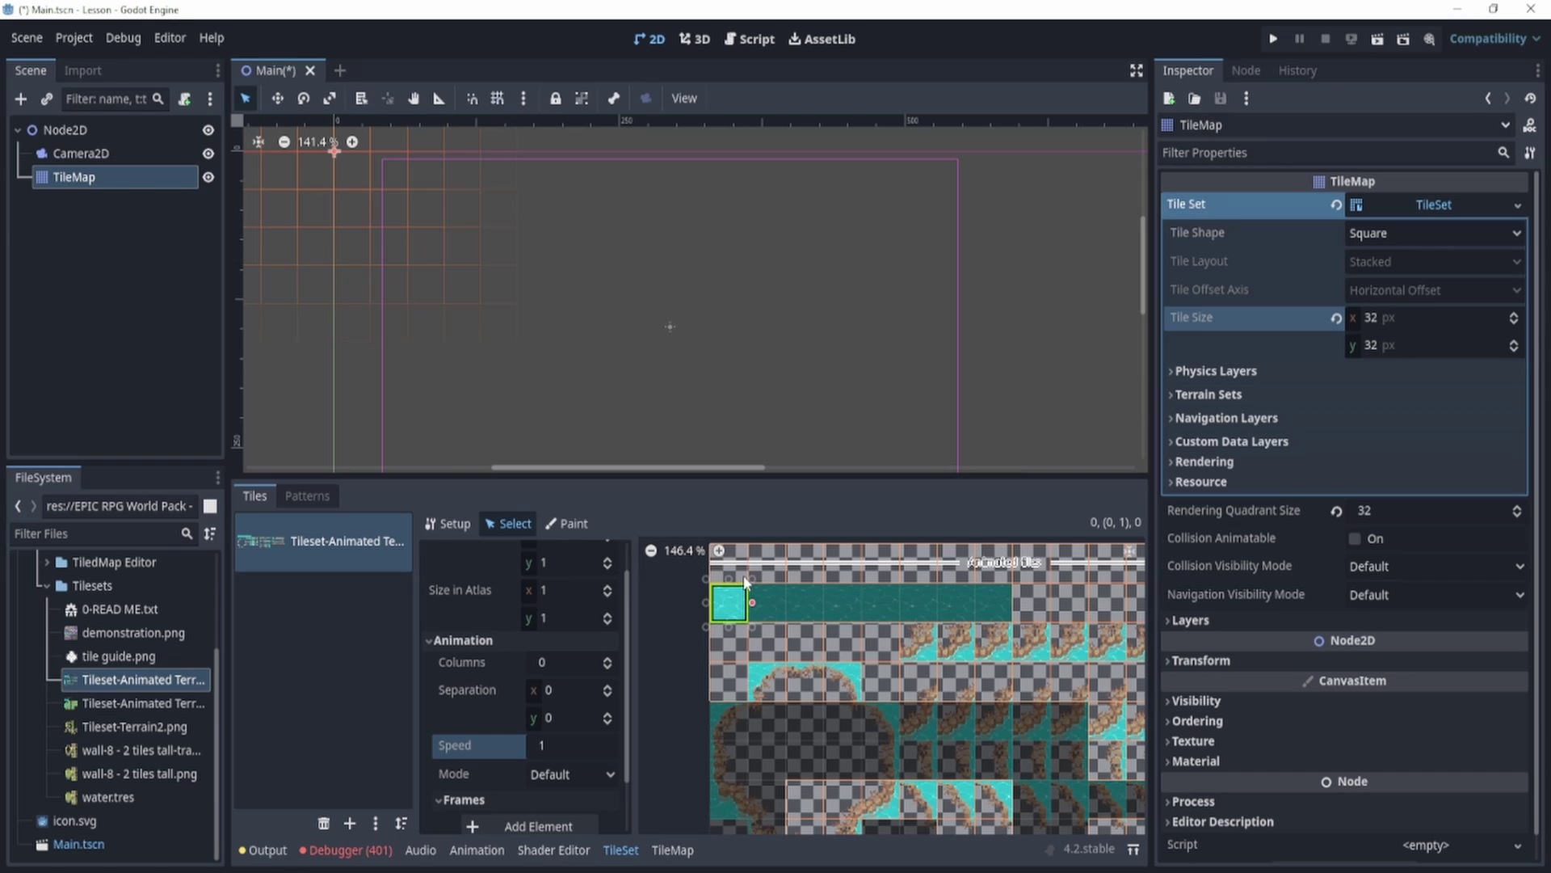
left_click(558, 665)
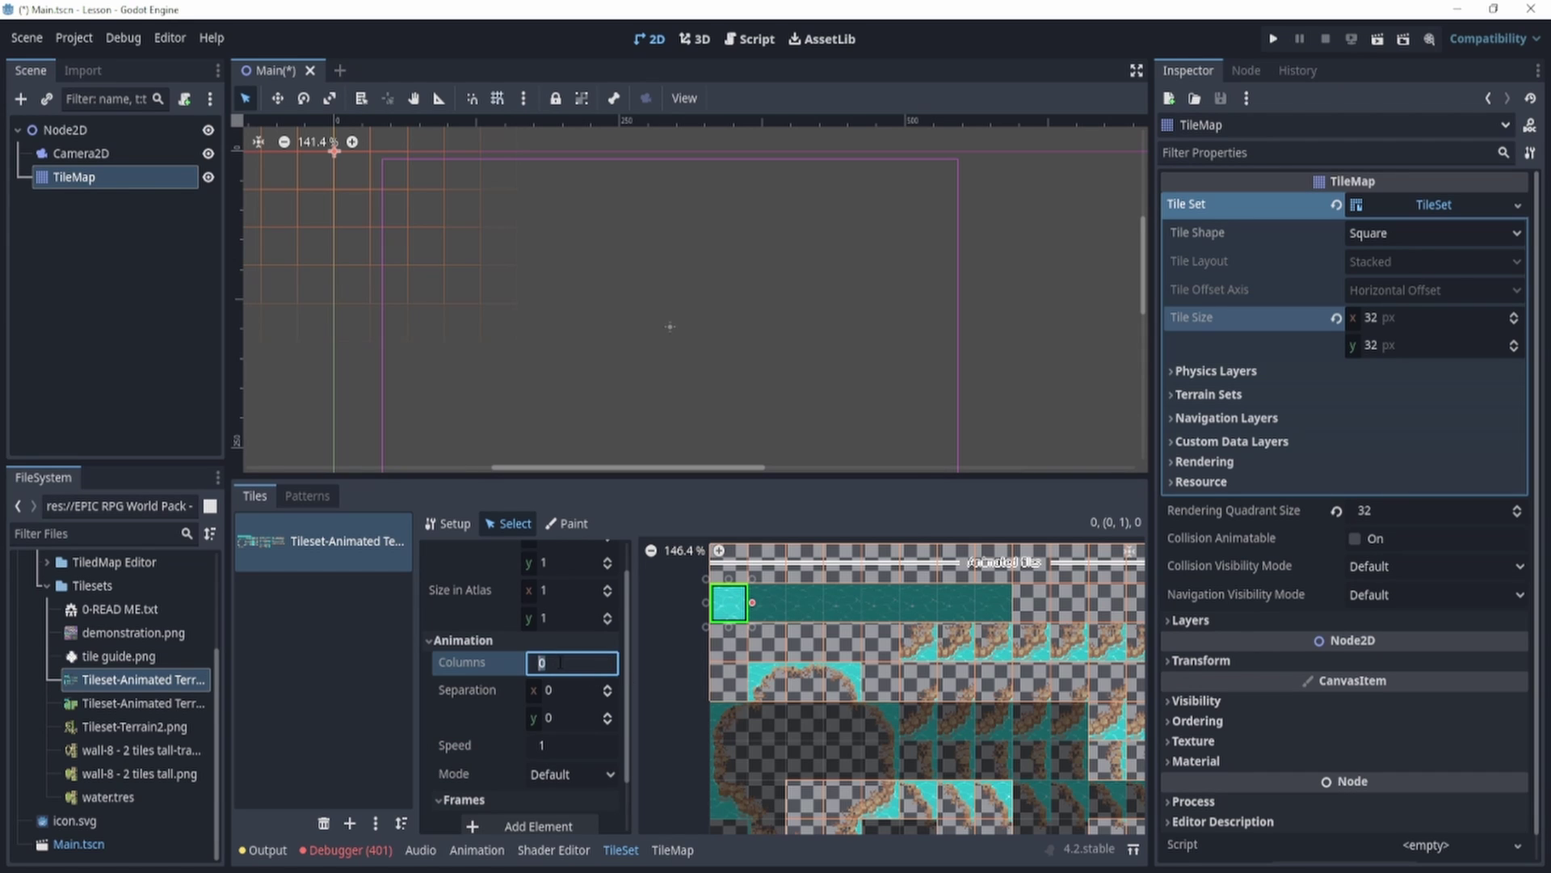
type("8")
key("Return")
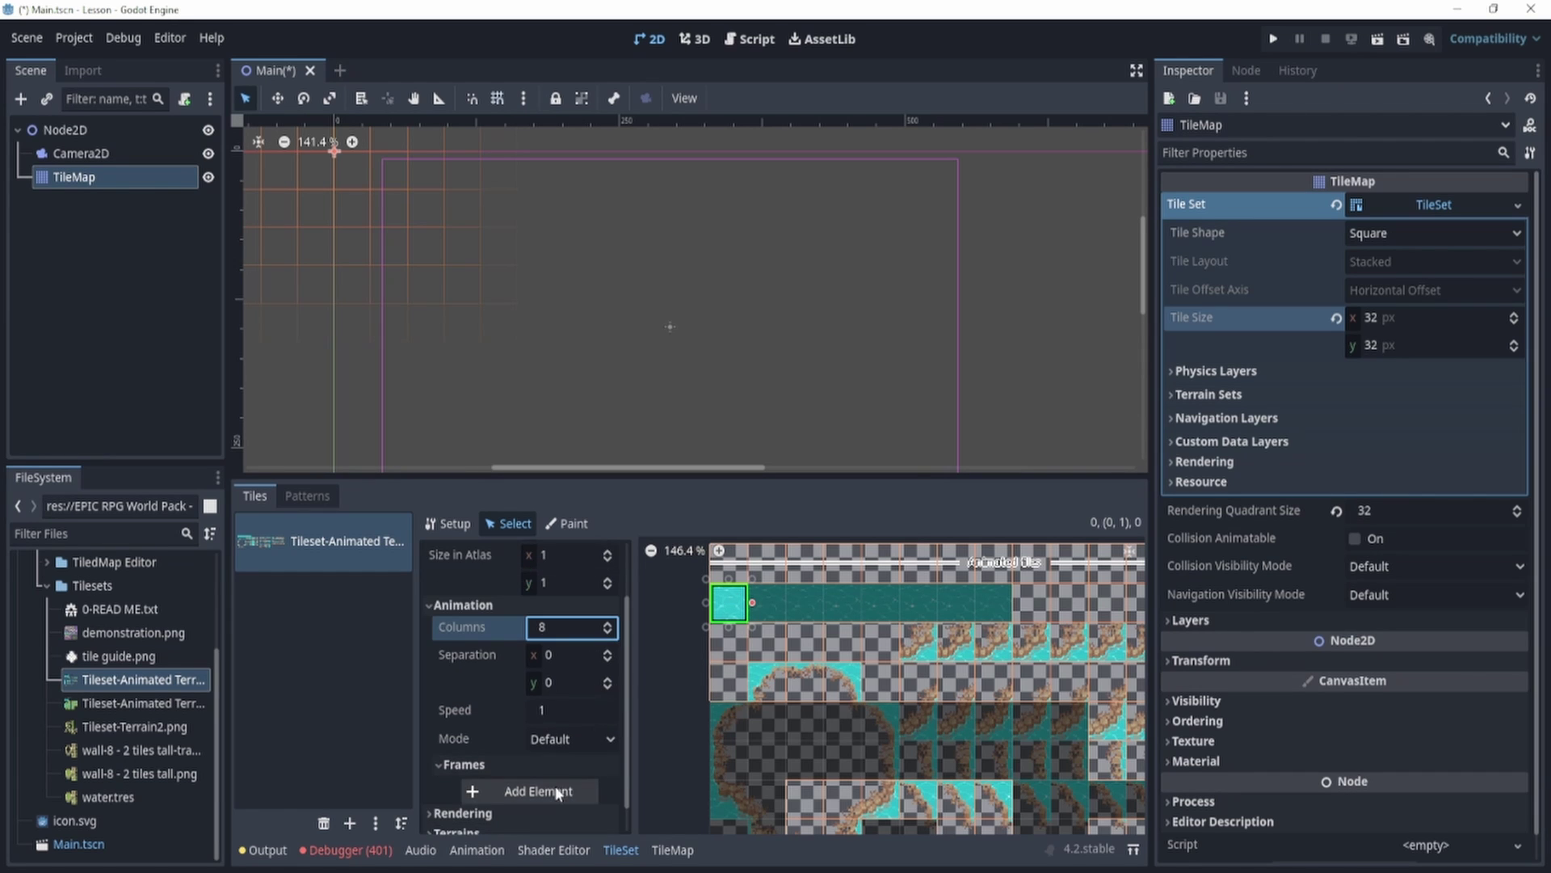
- Add eight animation frames to the water tile, then paint a large water rectangle
left_click(555, 786)
scroll(548, 750, "down", 3)
left_click(534, 786)
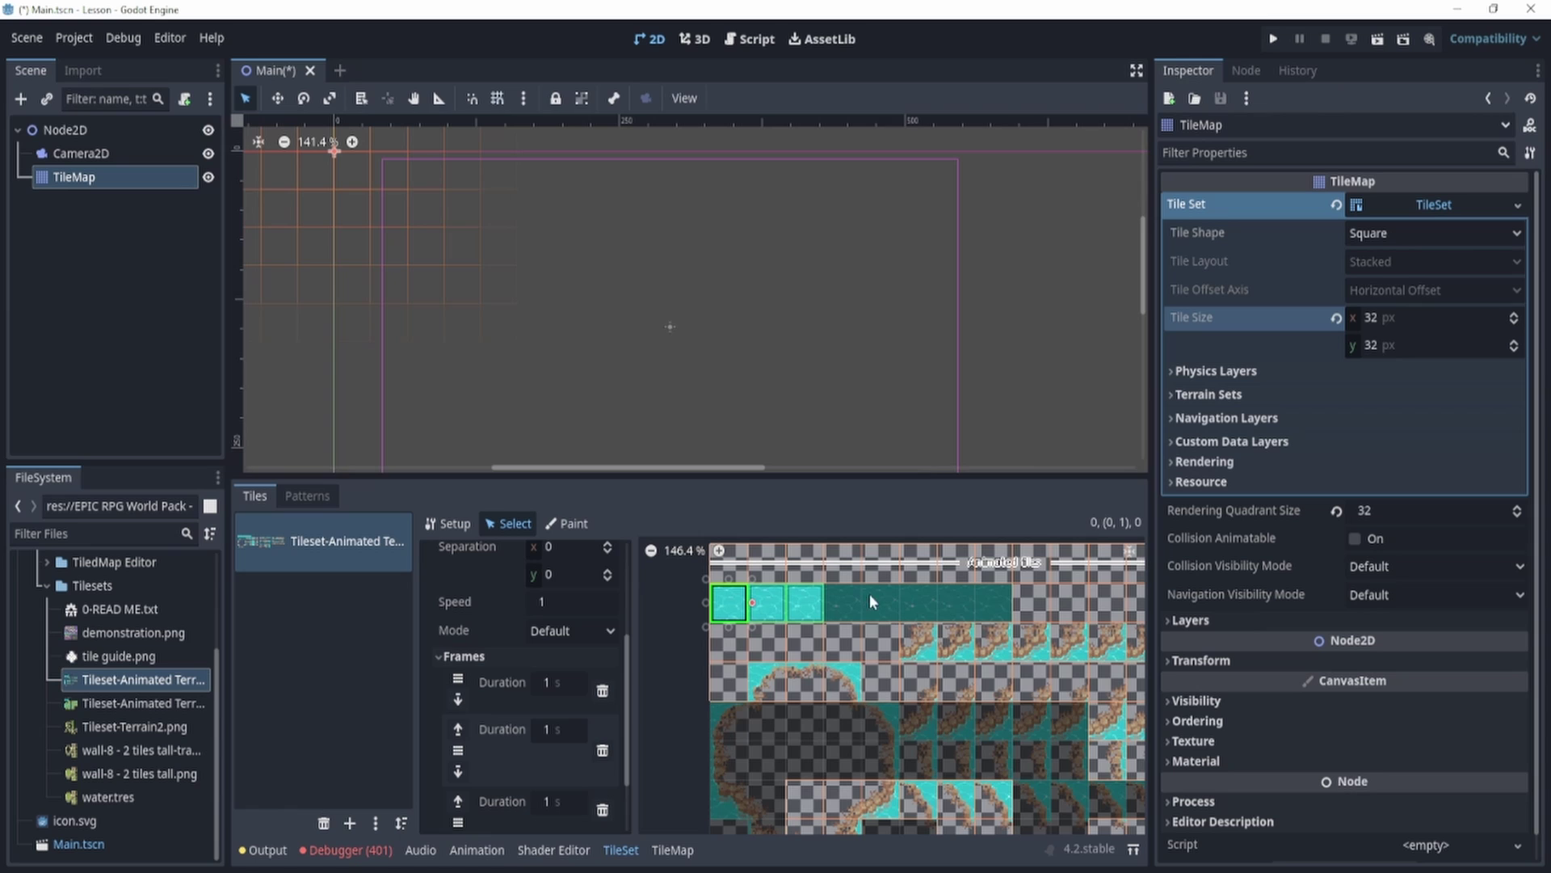
scroll(566, 807, "down", 2)
left_click(540, 756)
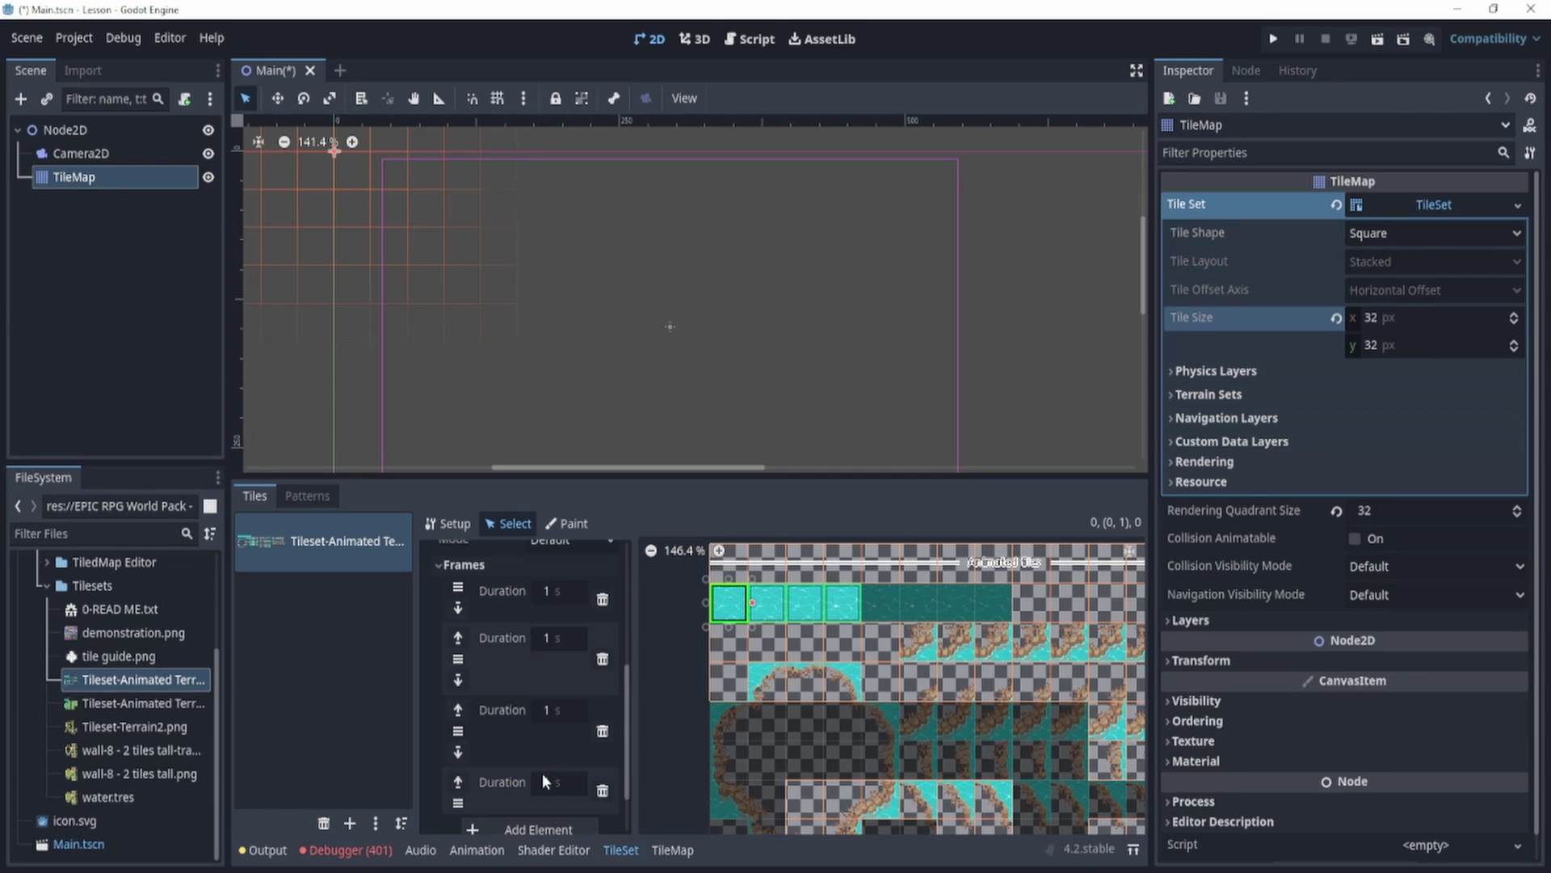
scroll(545, 794, "down", 2)
left_click(547, 757)
scroll(557, 794, "down", 1)
left_click(557, 799)
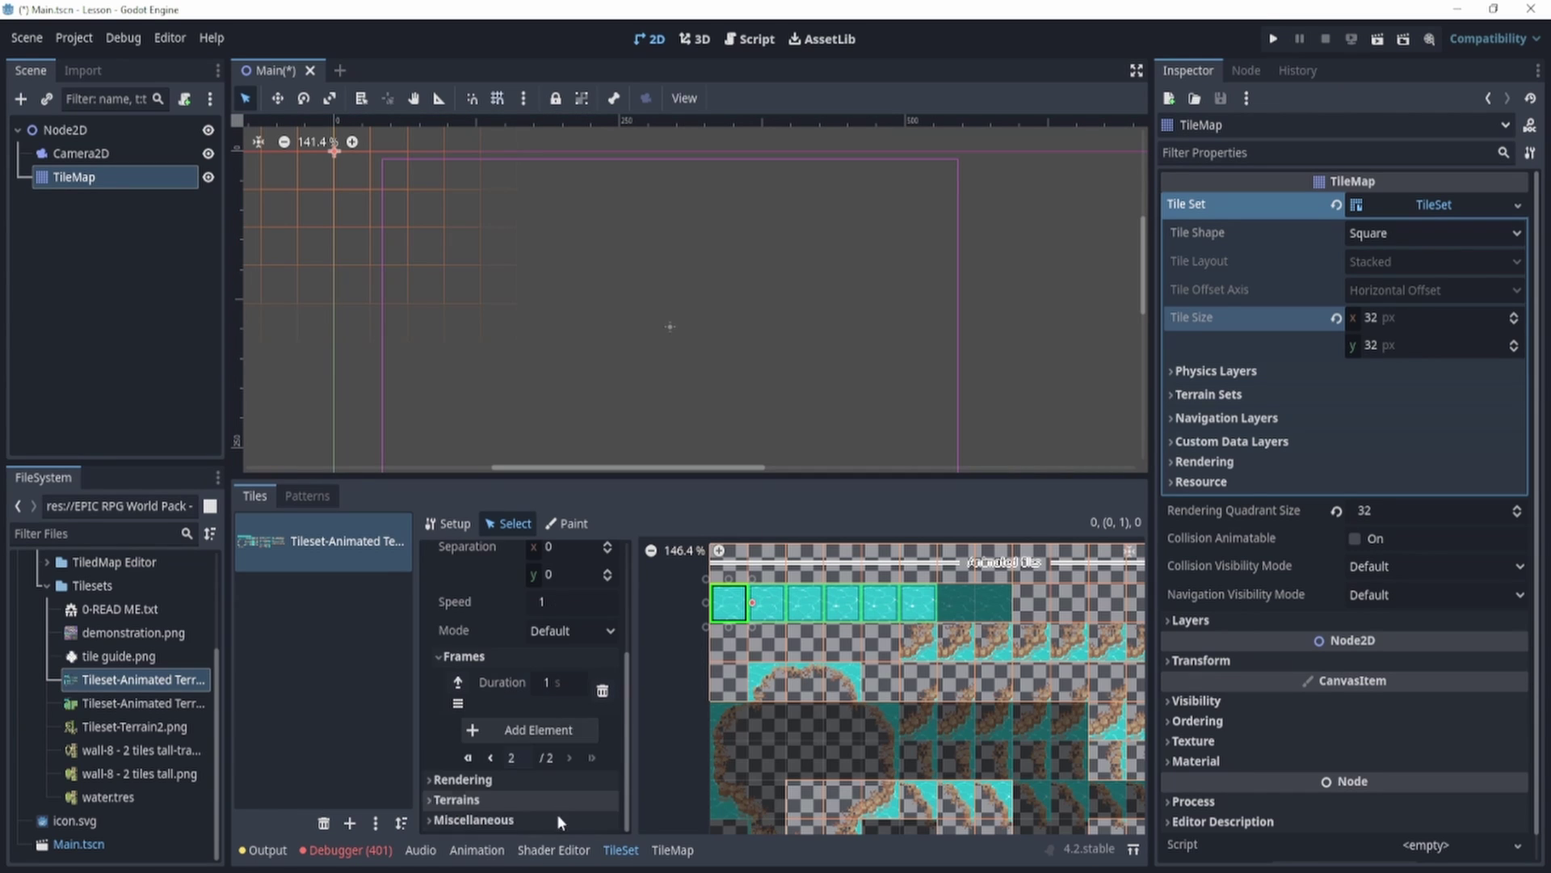
left_click(562, 731)
left_click(564, 800)
scroll(562, 702, "up", 5)
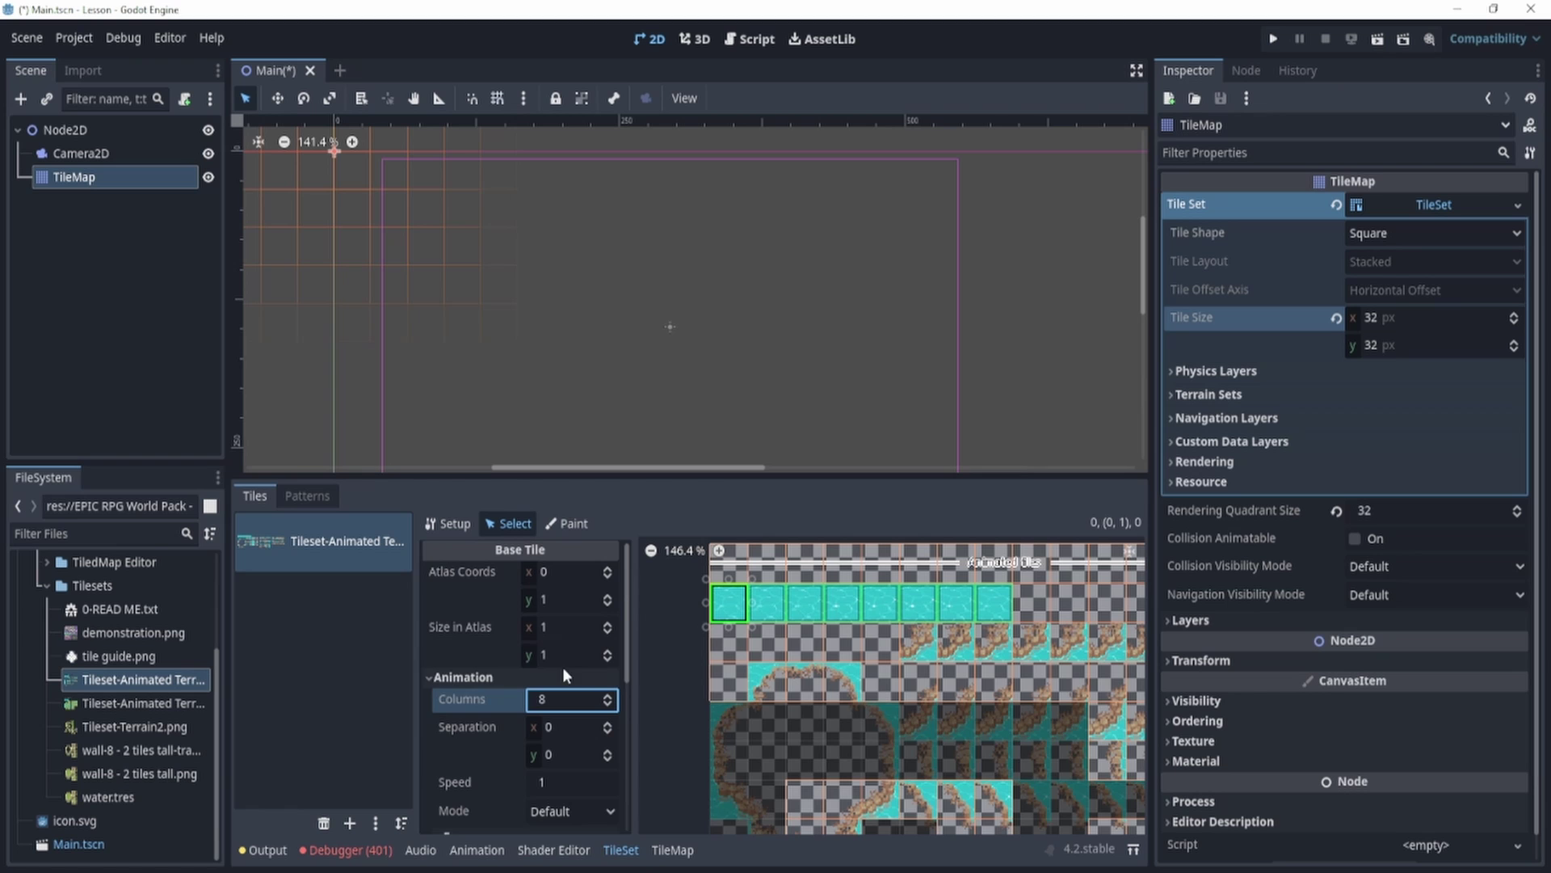
left_click(686, 849)
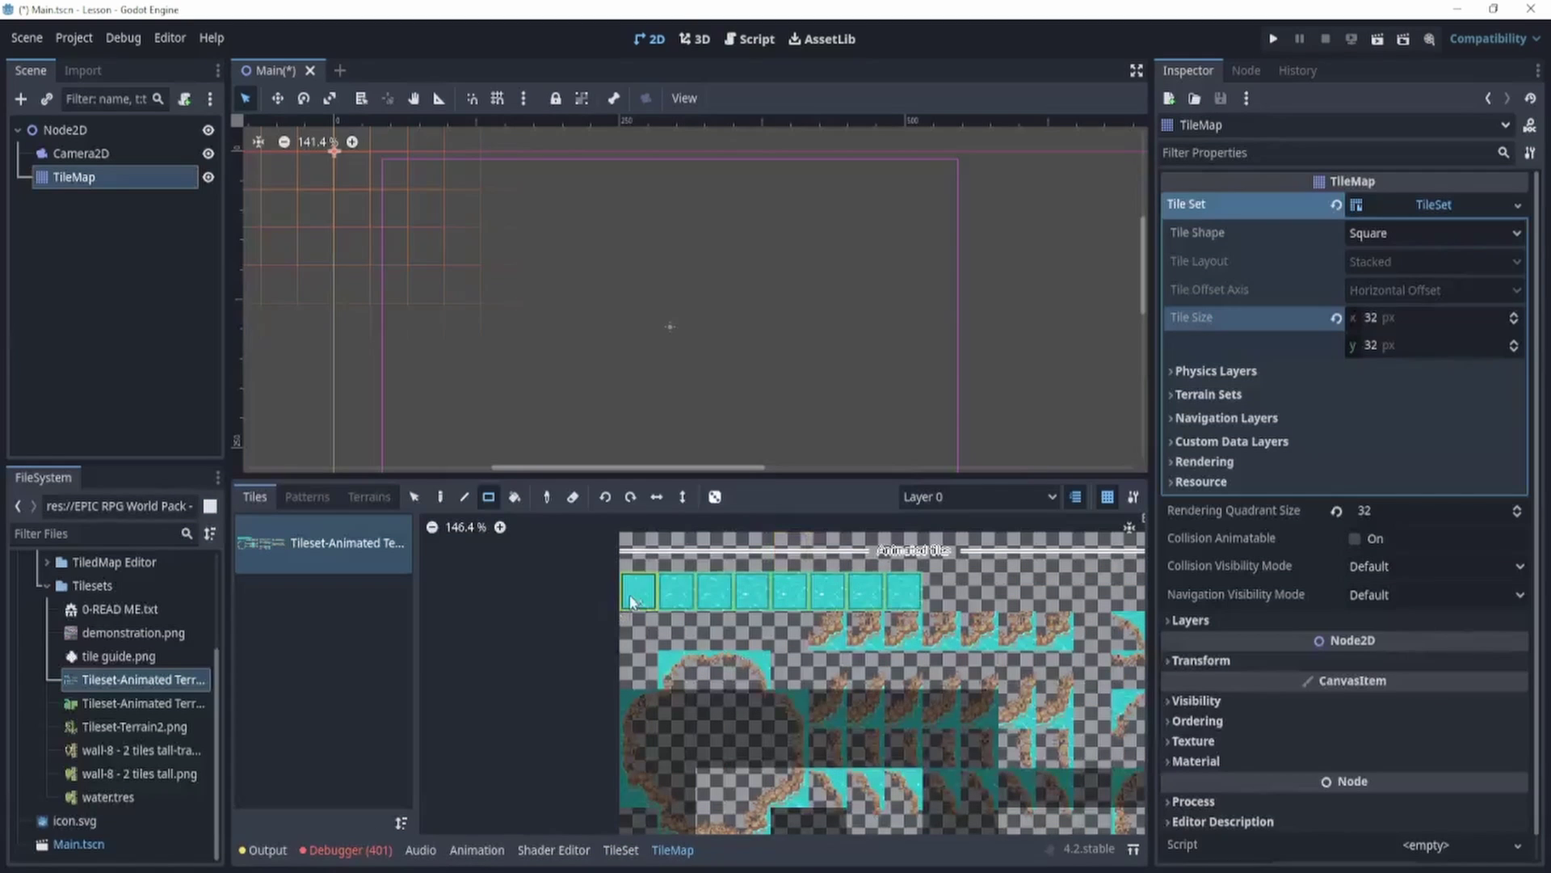
left_click_drag(485, 232, 783, 418)
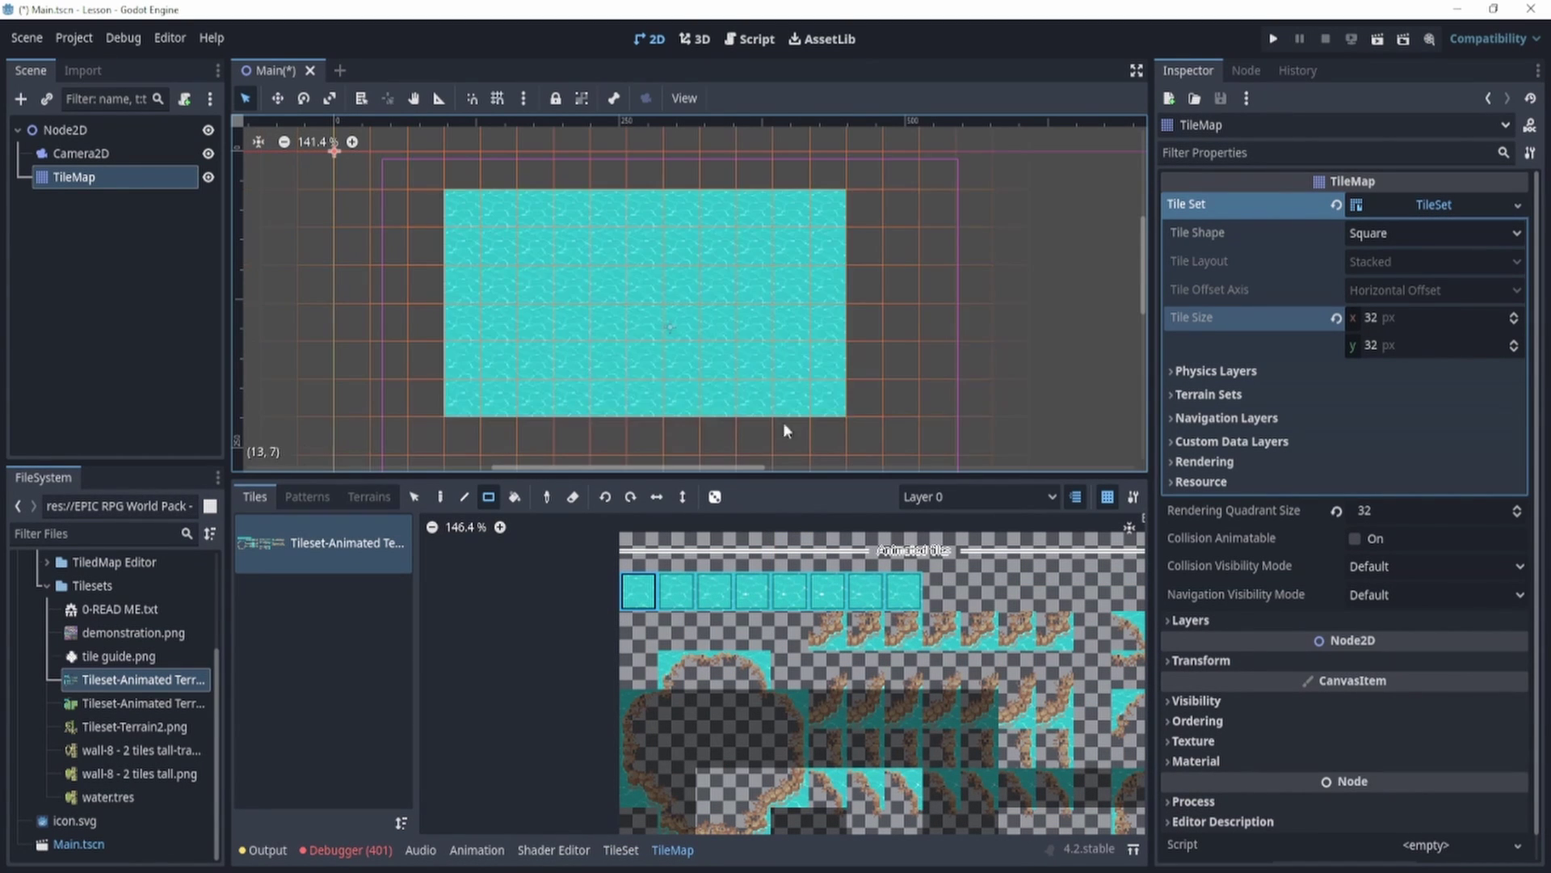
scroll(530, 287, "up", 4)
scroll(679, 316, "up", 2)
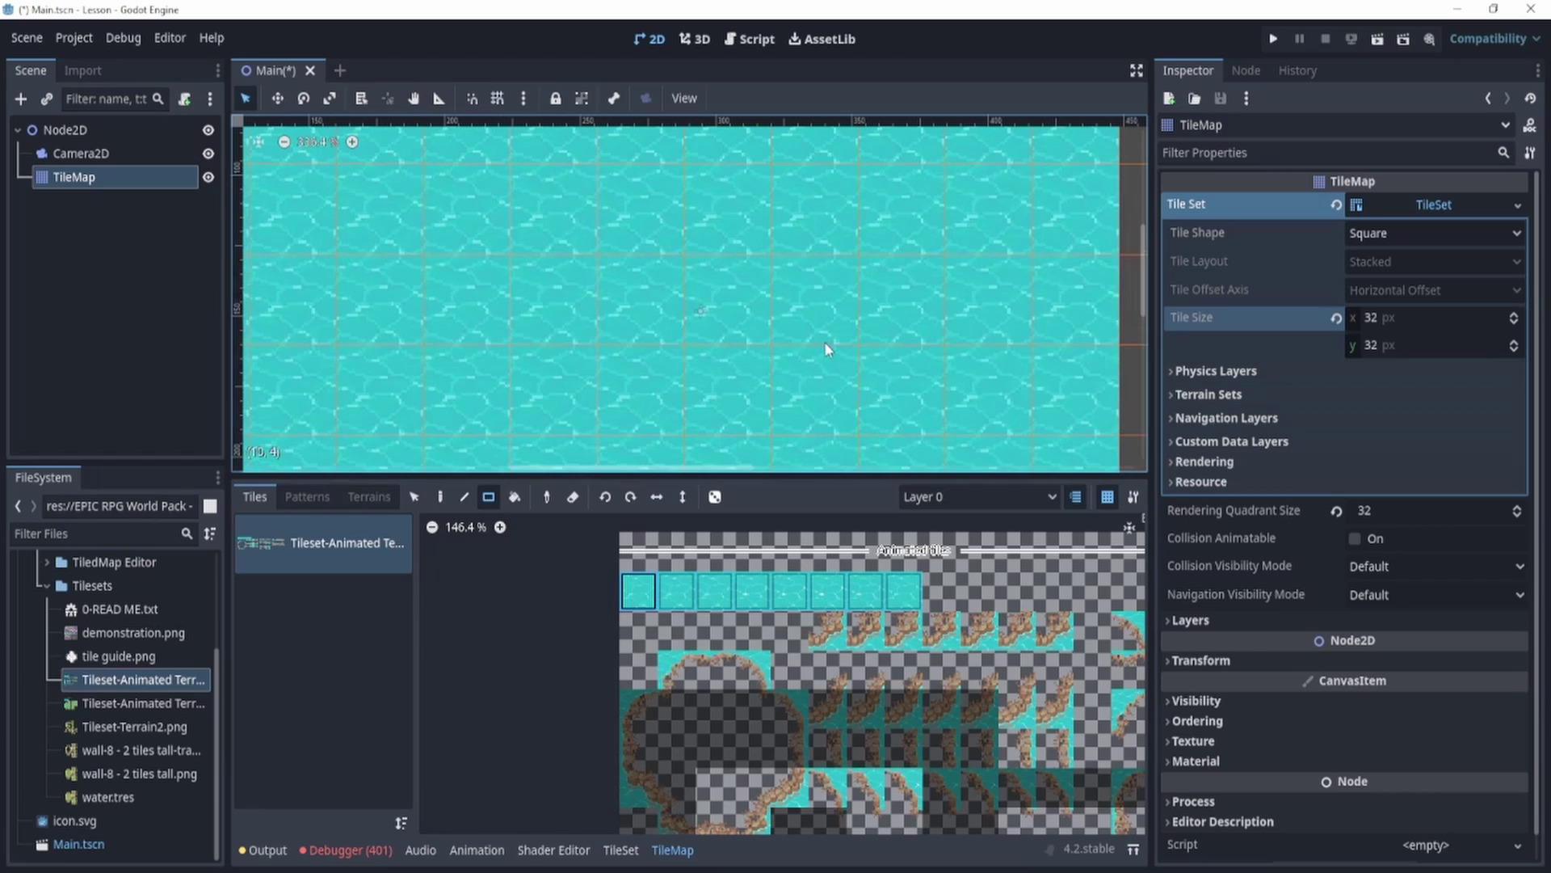
- Set the water animation to 8 columns at speed 0.1, then save and run the scene
left_click(621, 850)
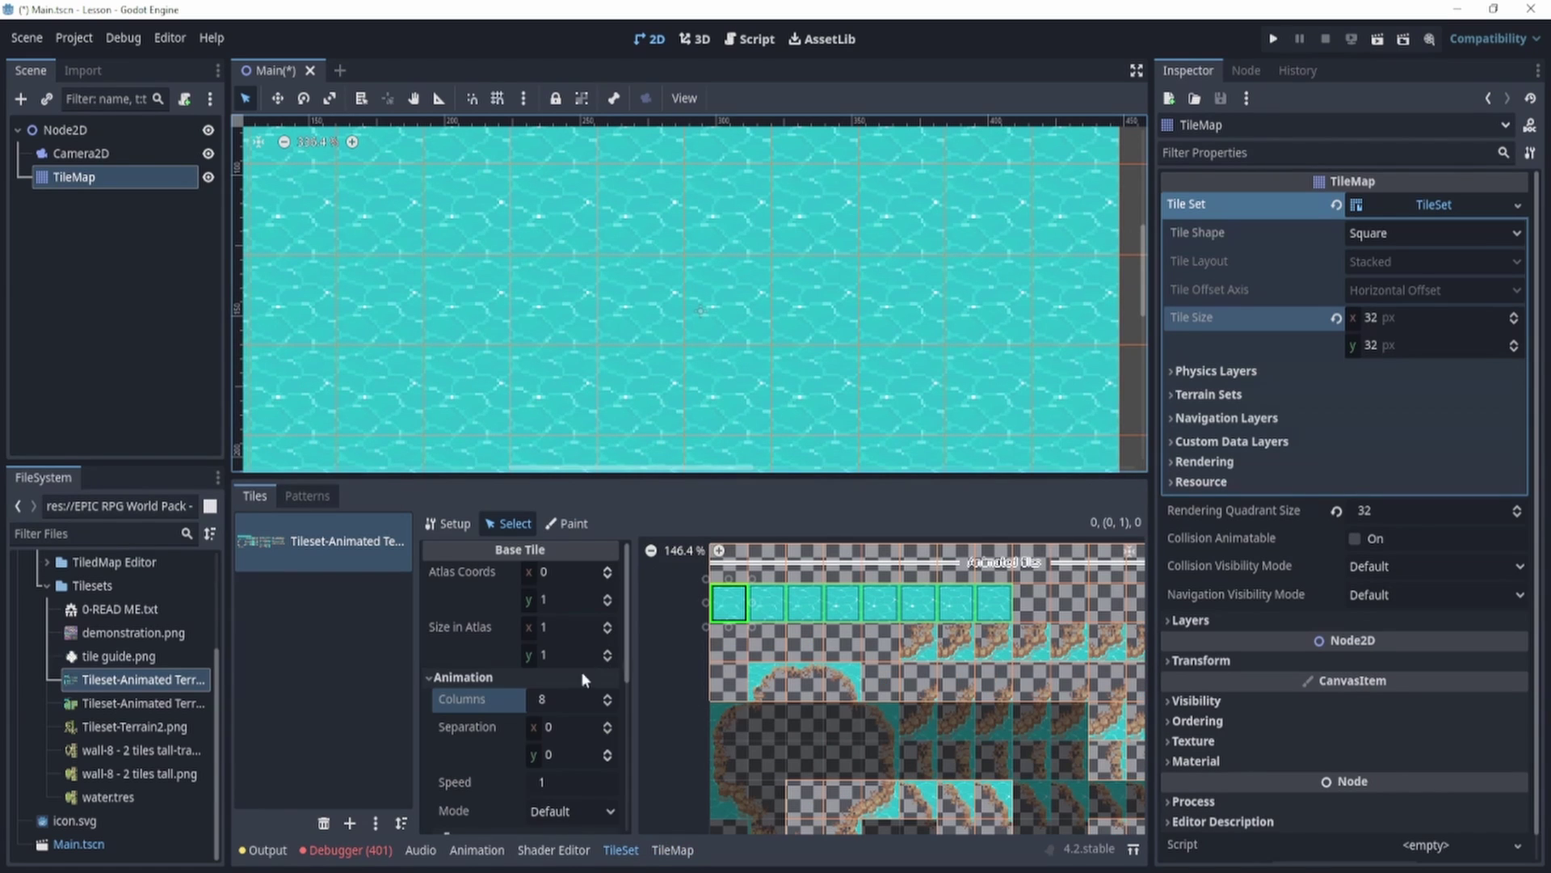
left_click(557, 700)
type("8")
key("Return")
scroll(542, 726, "down", 1)
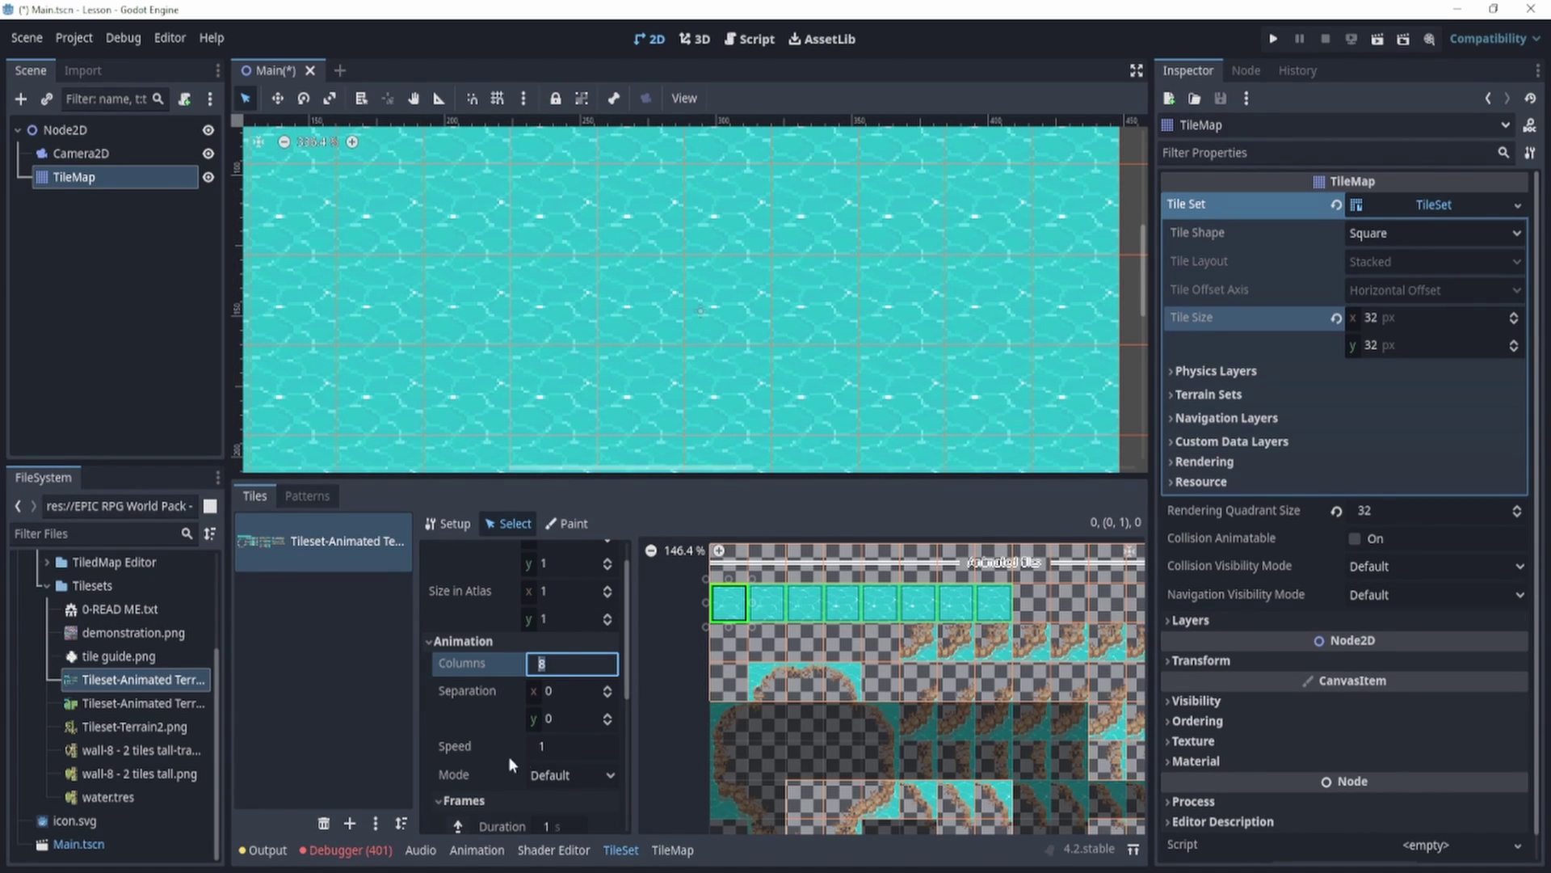
left_click(551, 748)
type("0.1")
key("Return")
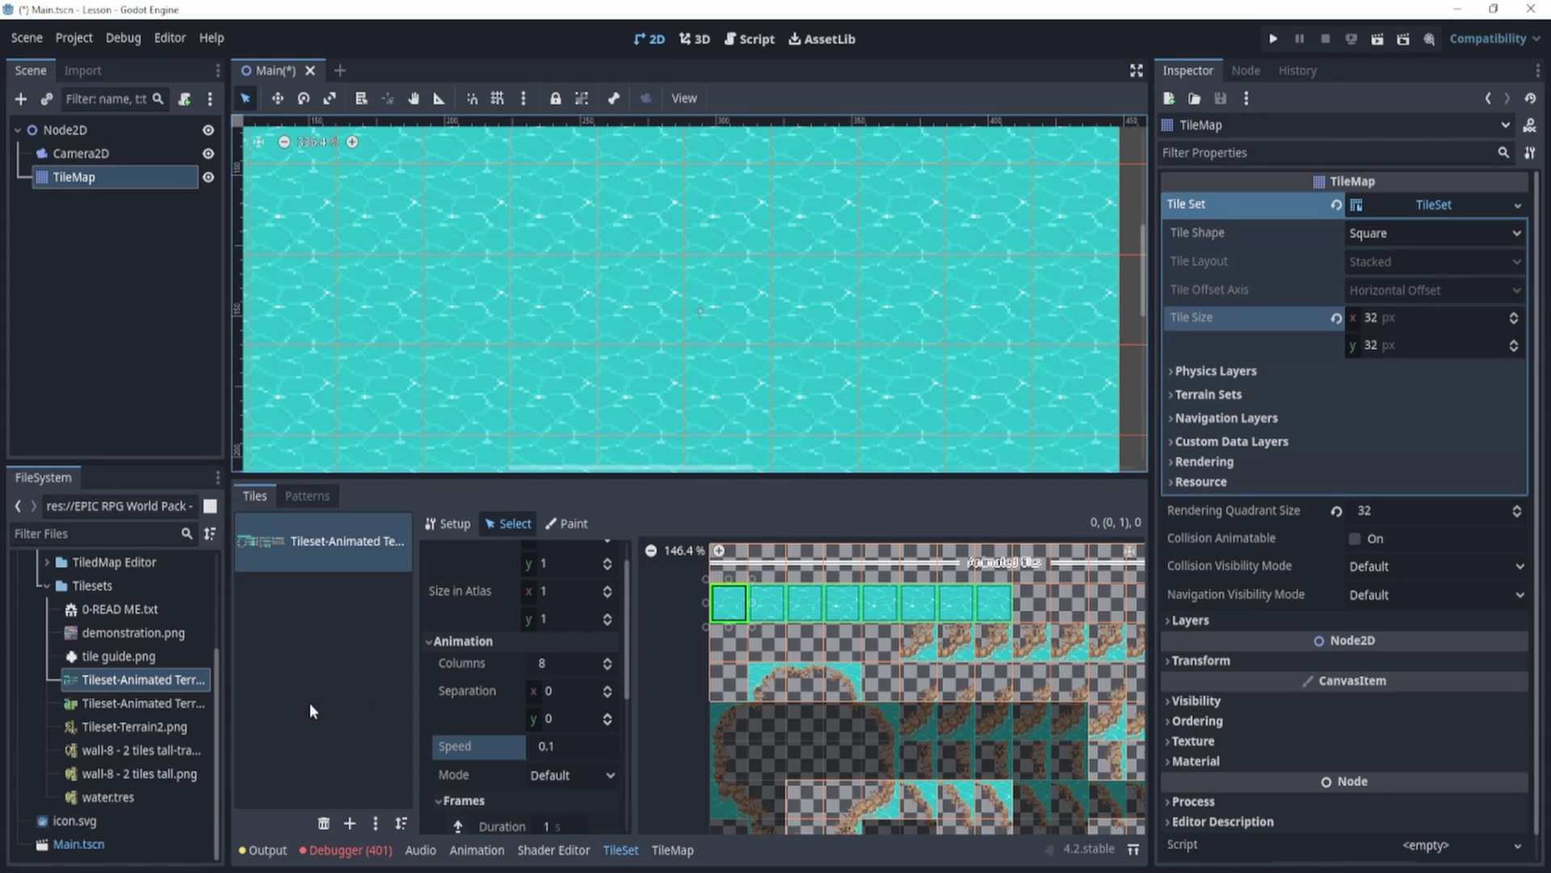
key("ctrl+s")
scroll(651, 269, "up", 2)
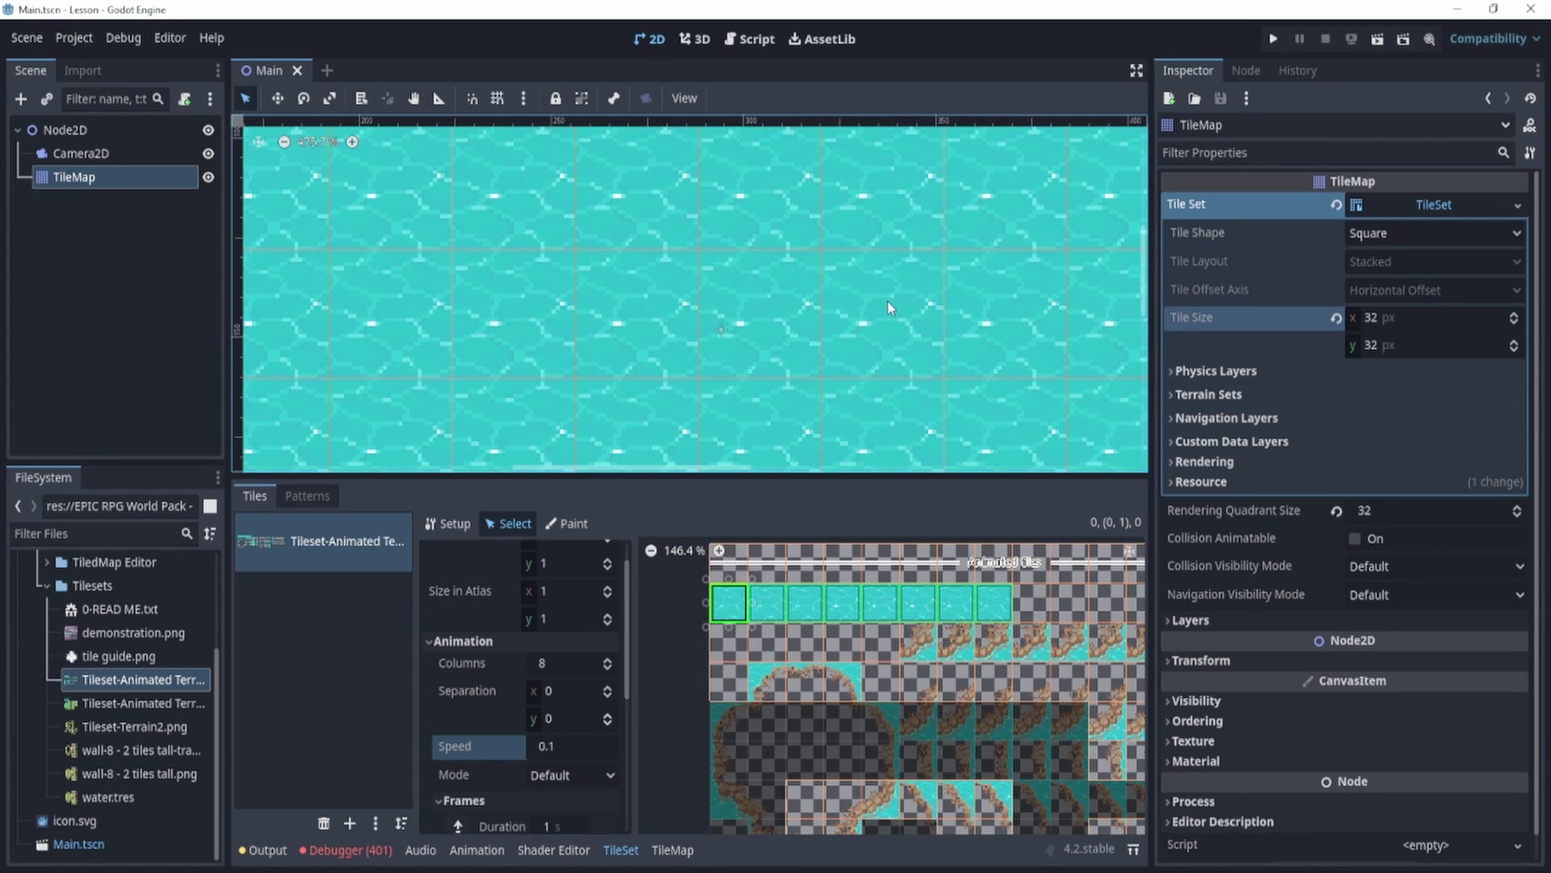
left_click(1375, 40)
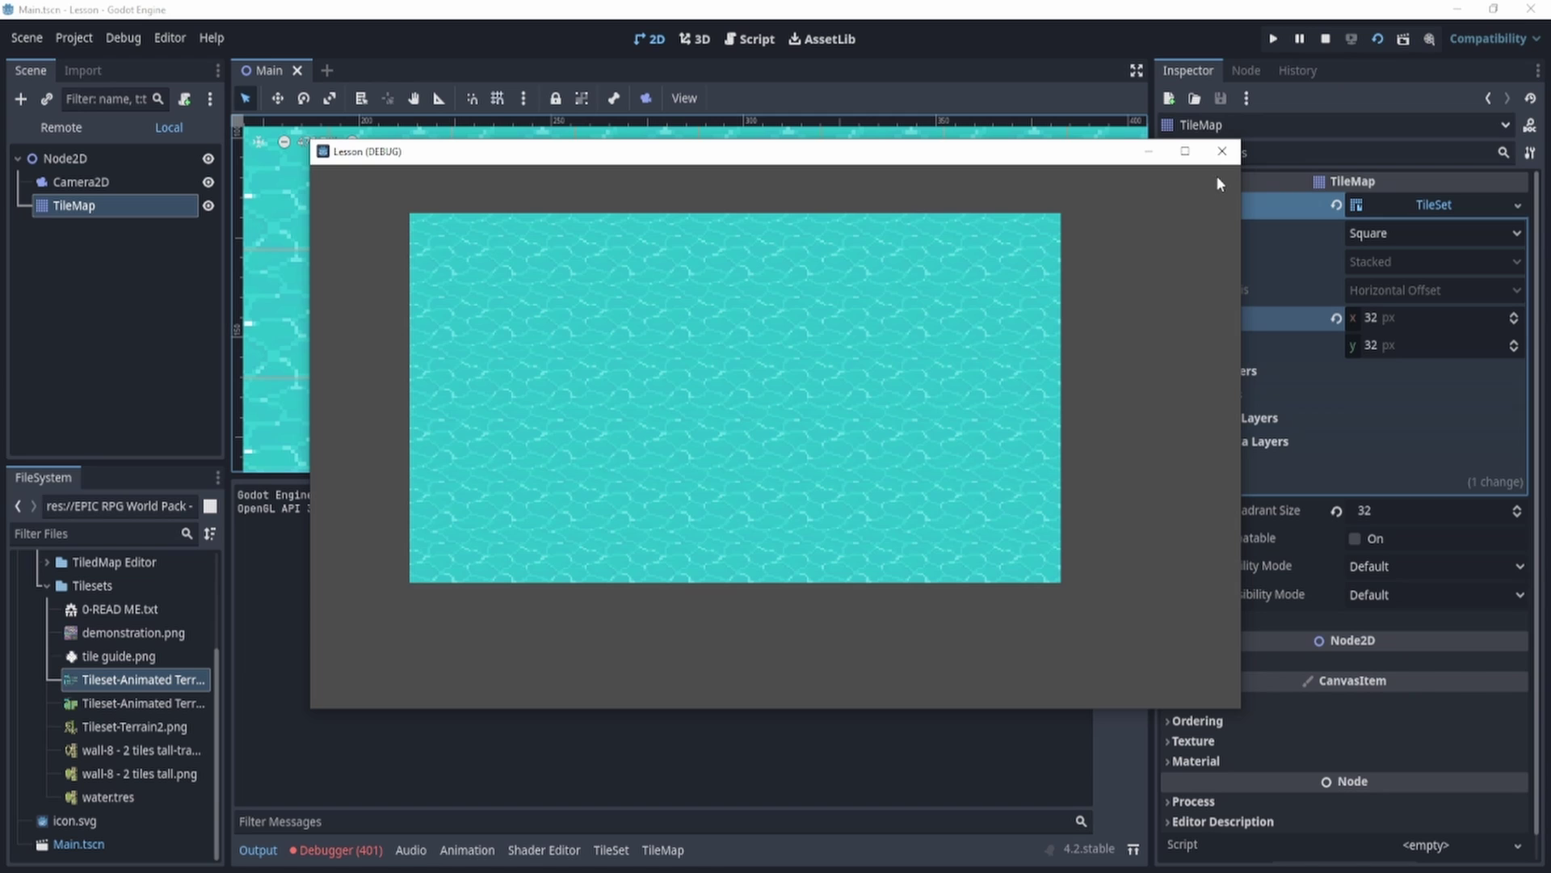
- Close the Lesson (DEBUG) game window after watching the animated water
left_click(1210, 156)
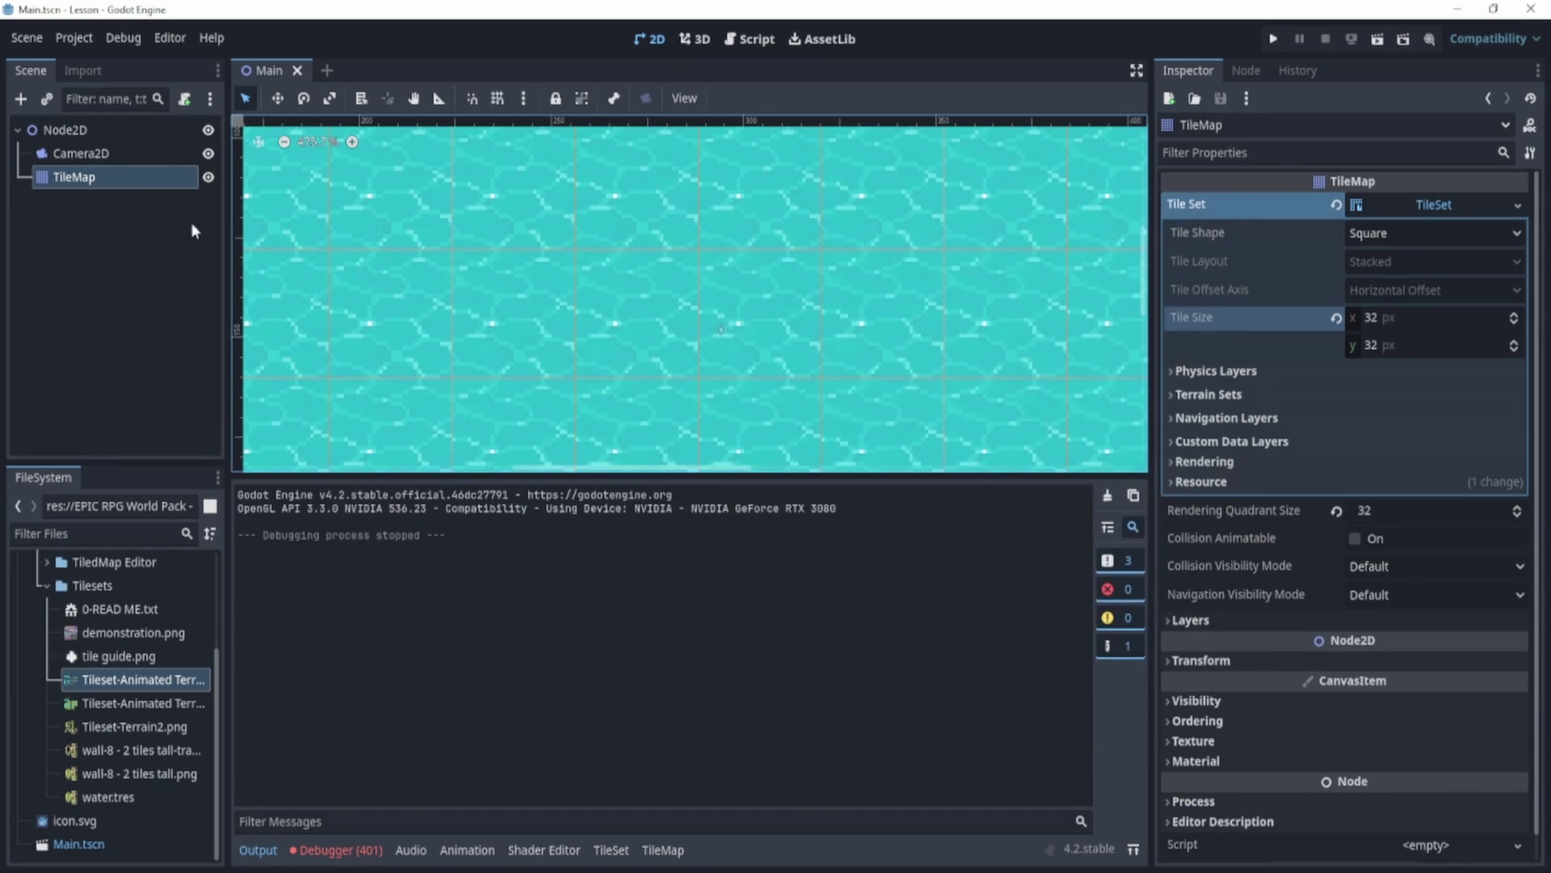
- Reselect the TileMap and return to the TileSet editor to view the water tile's frames
left_click(131, 178)
scroll(696, 609, "up", 1)
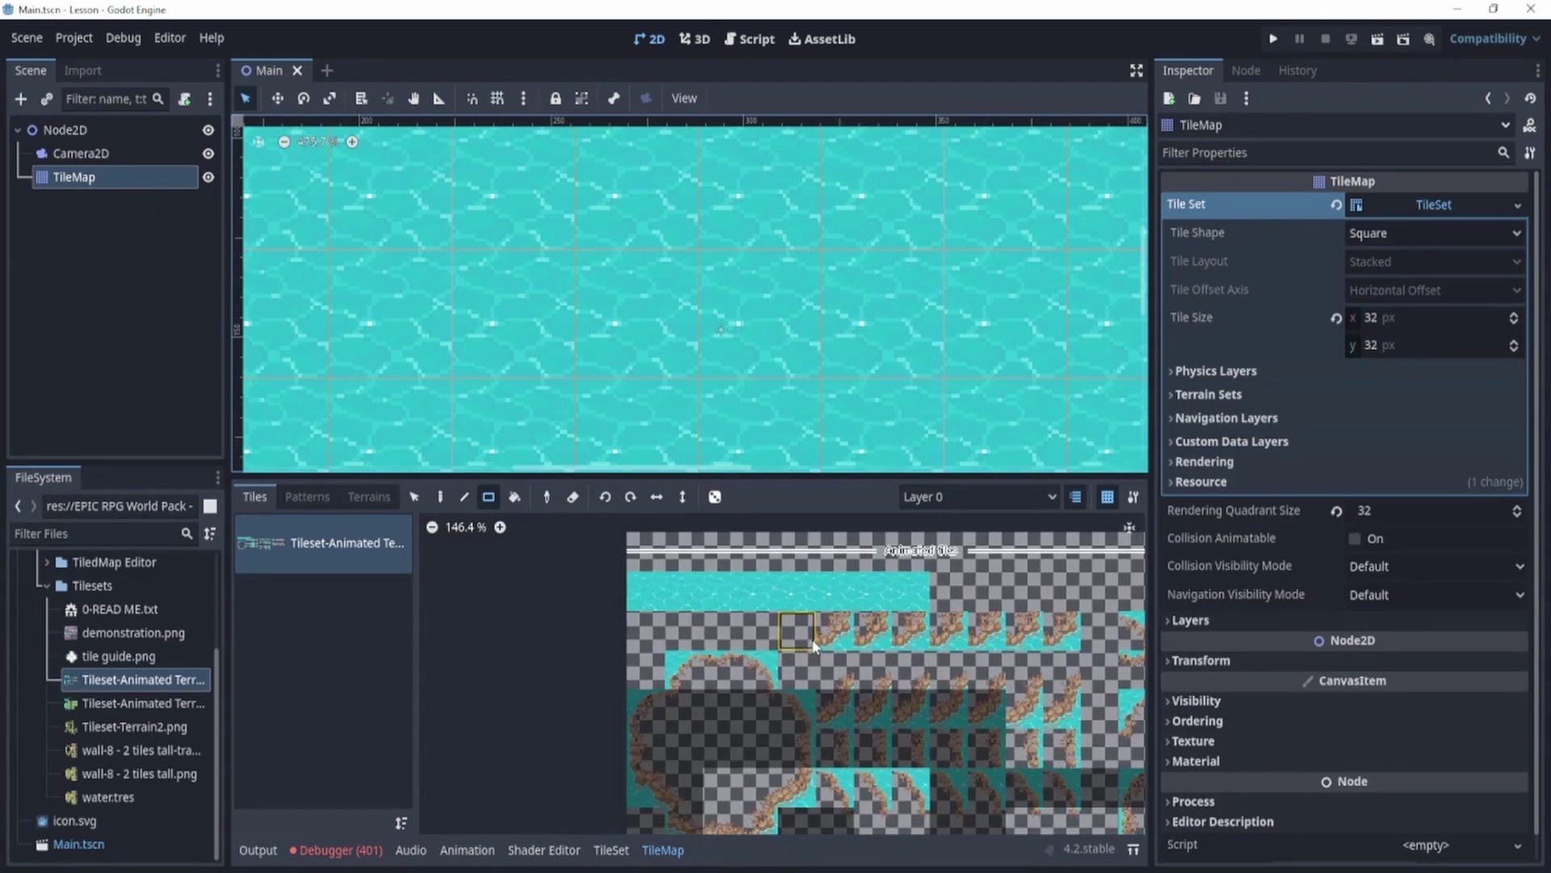
scroll(697, 610, "up", 1)
scroll(696, 609, "up", 1)
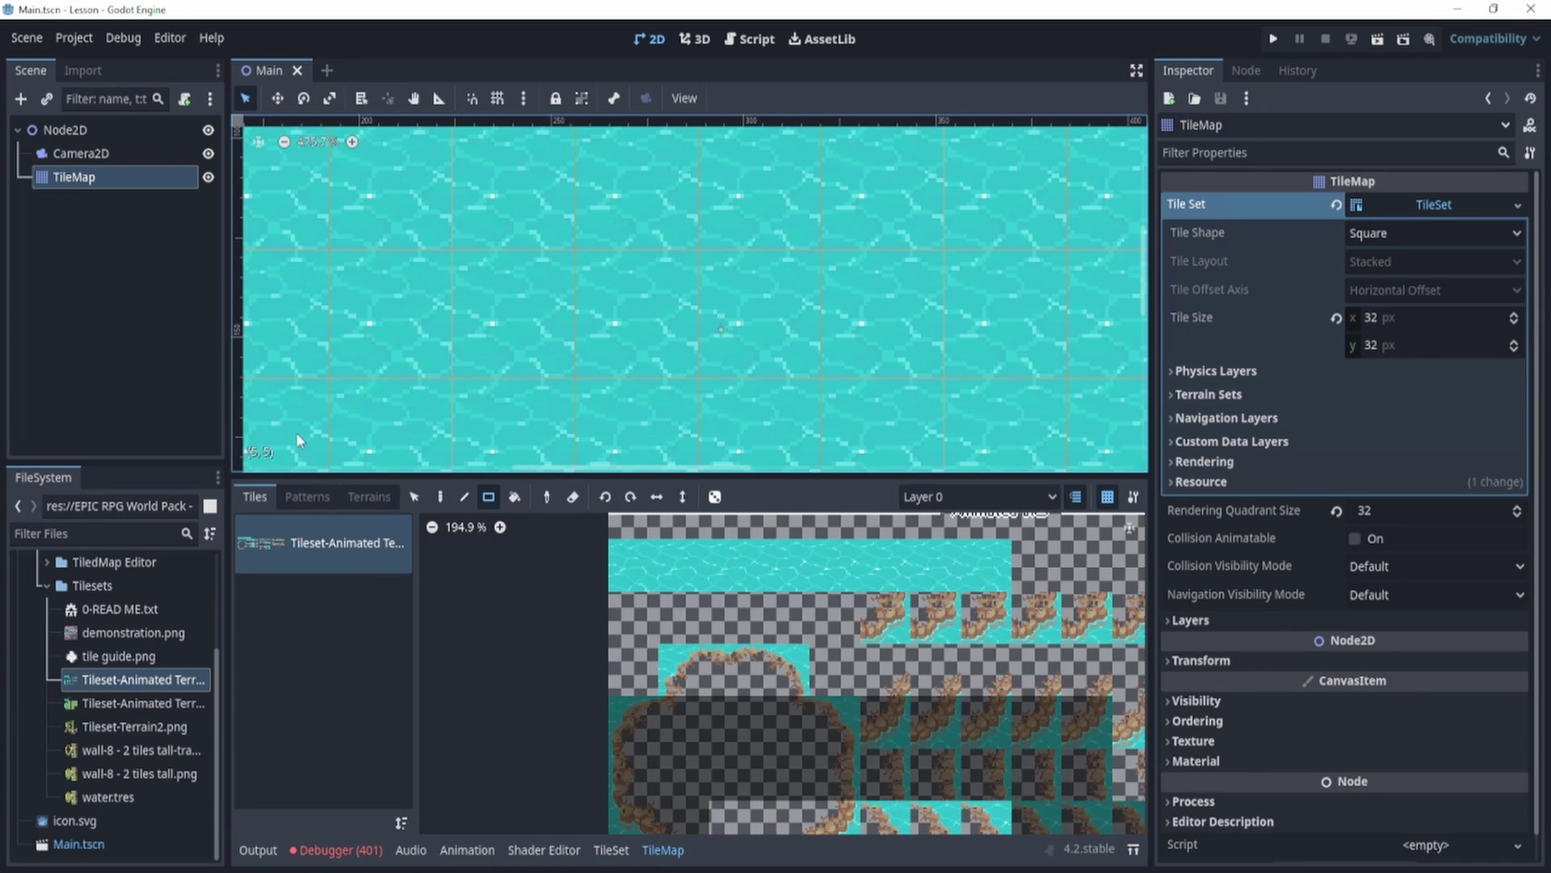
left_click(611, 850)
scroll(567, 698, "down", 3)
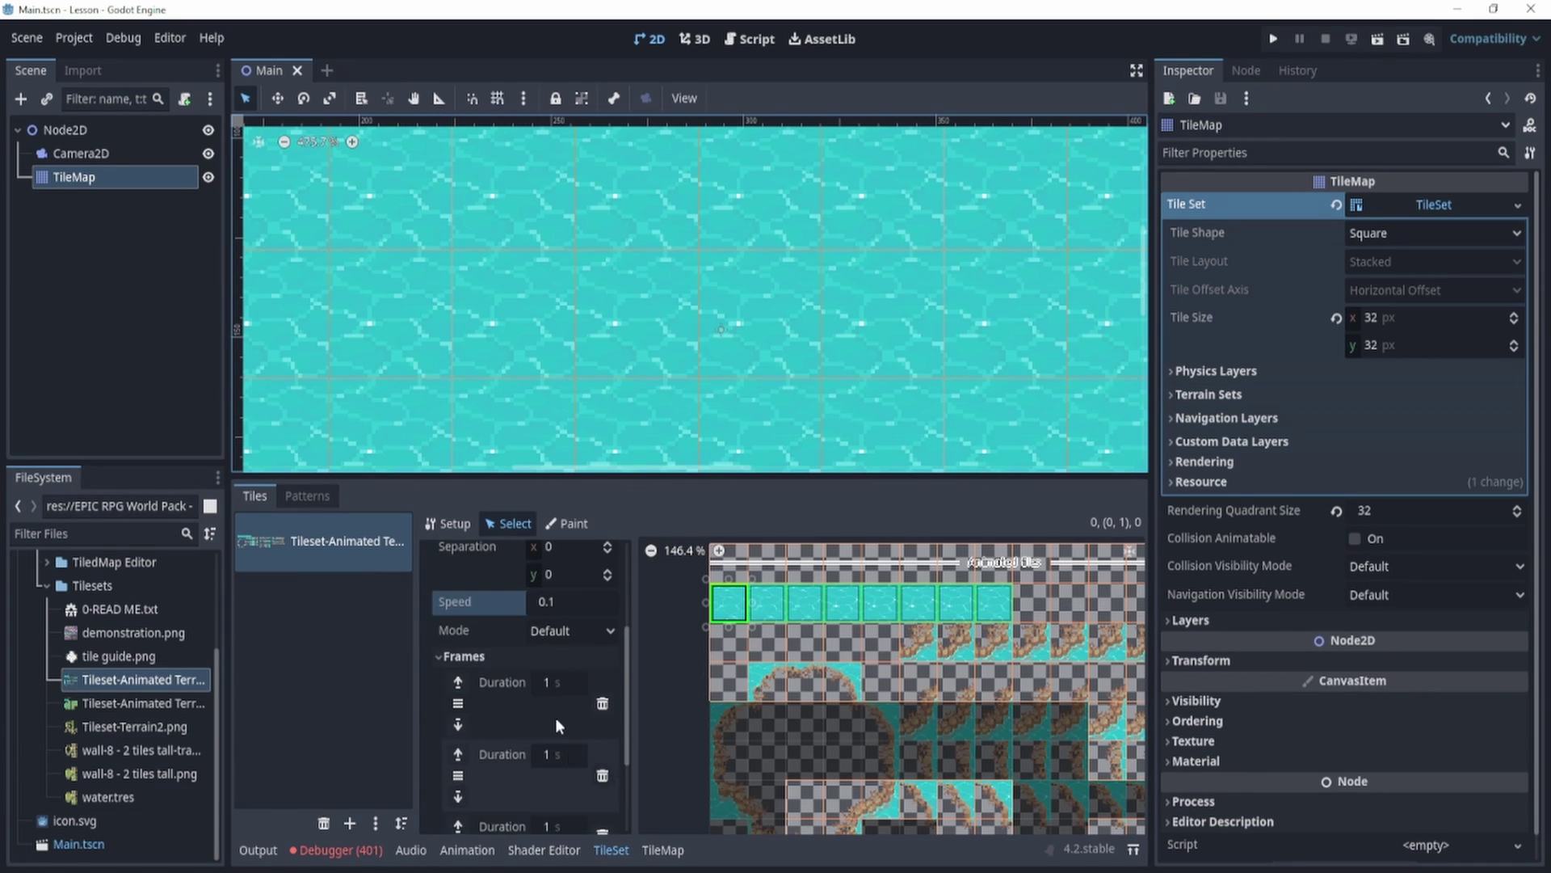
scroll(555, 718, "down", 3)
scroll(538, 750, "down", 2)
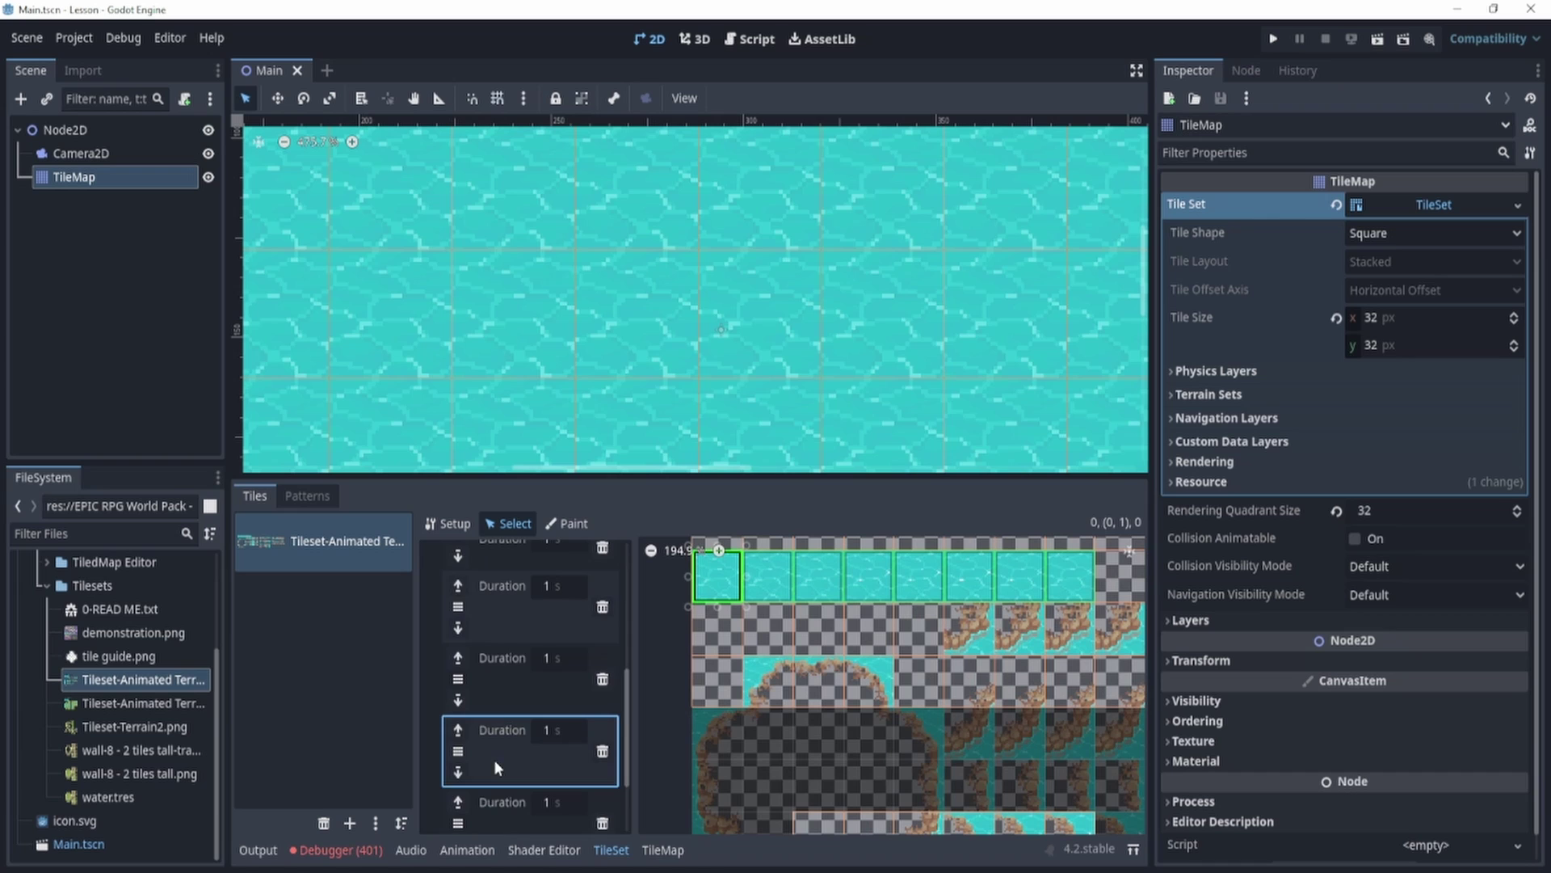
scroll(508, 728, "up", 2)
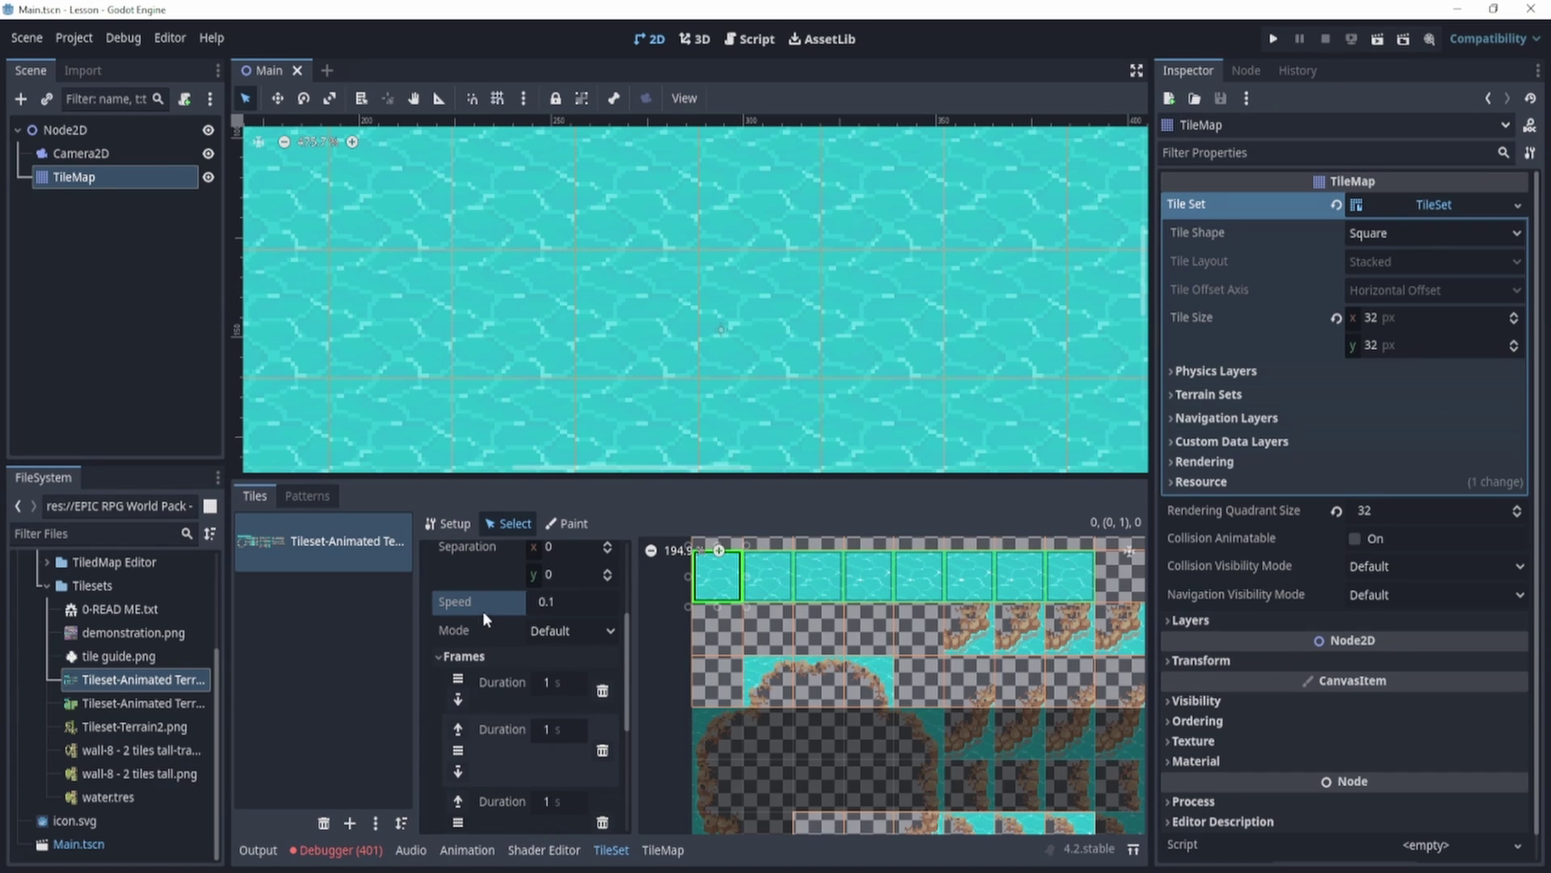
scroll(482, 612, "down", 1)
scroll(540, 586, "up", 1)
- Set the first-page frame durations to 0.1 s and adjust the animation speed
left_click(553, 682)
type(".1")
key("Return")
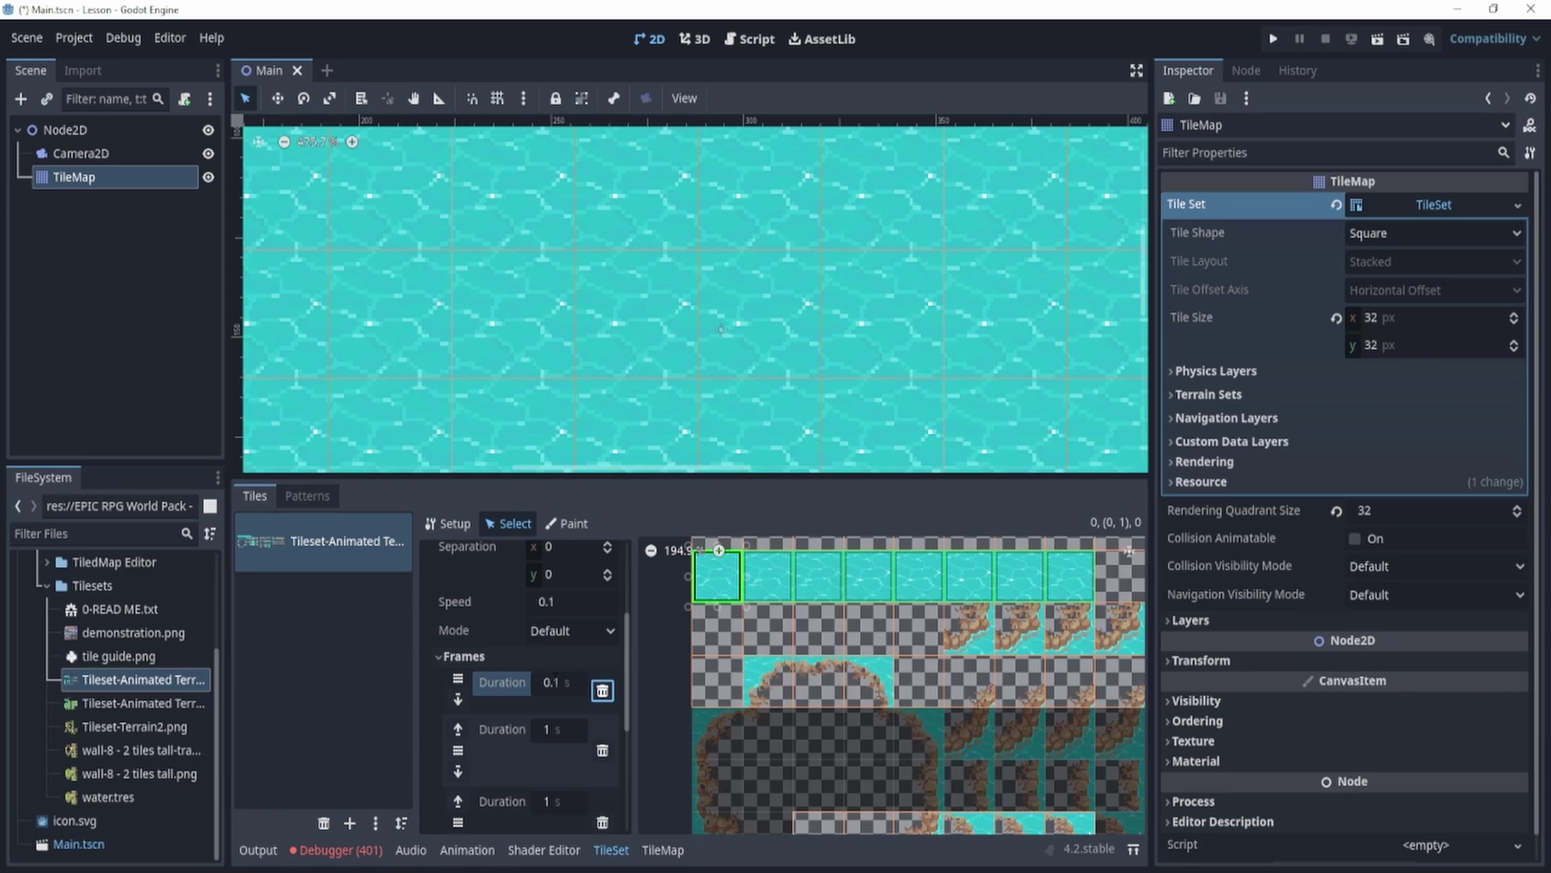
left_click(551, 729)
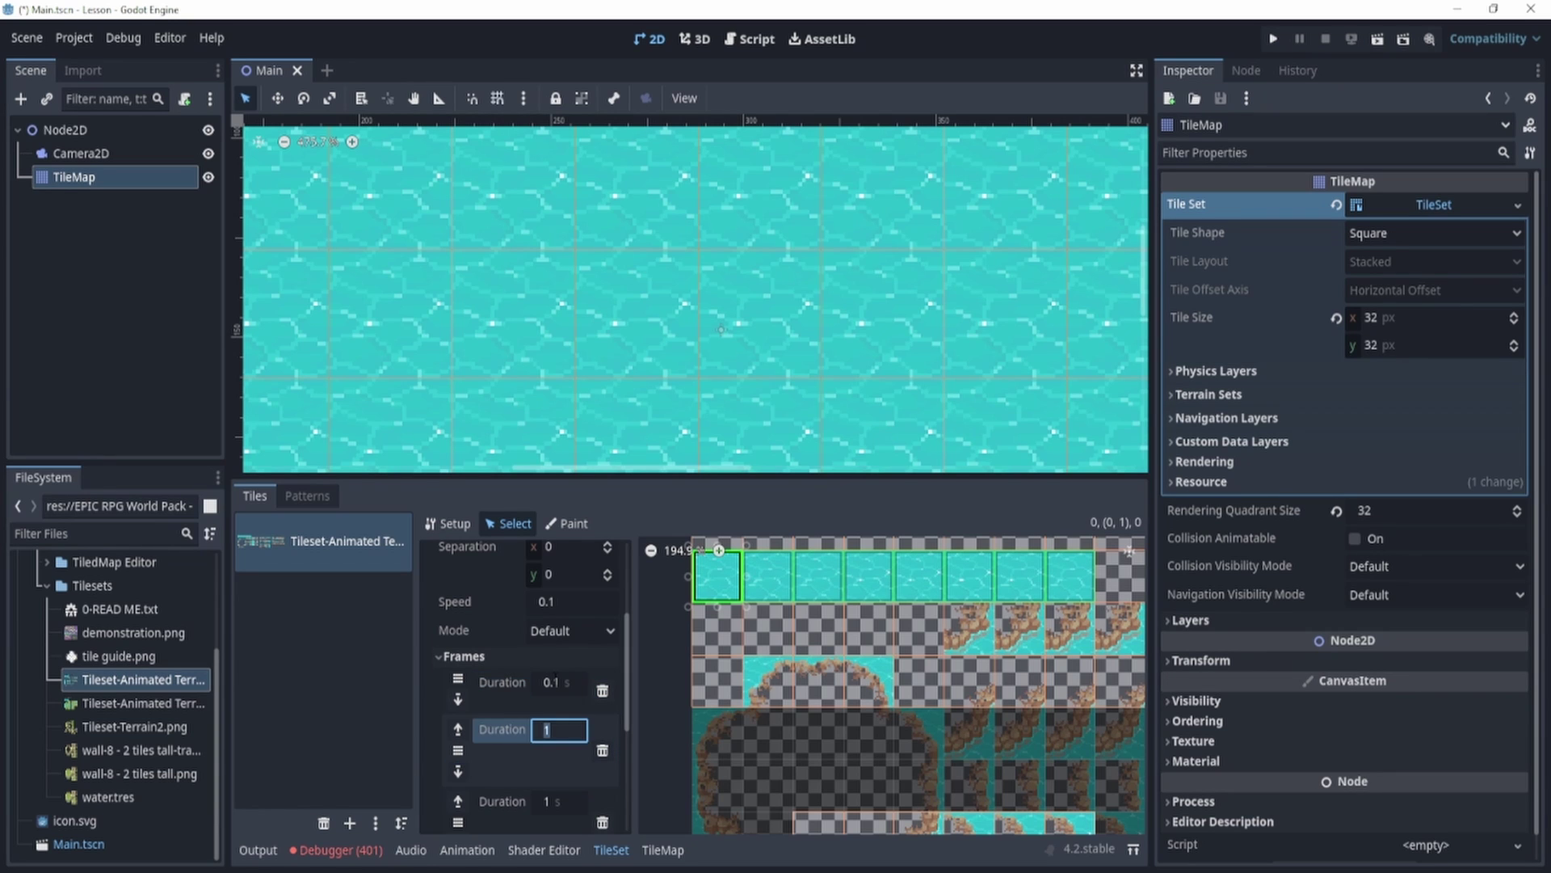
type("0.1")
key("Return")
left_click(550, 683)
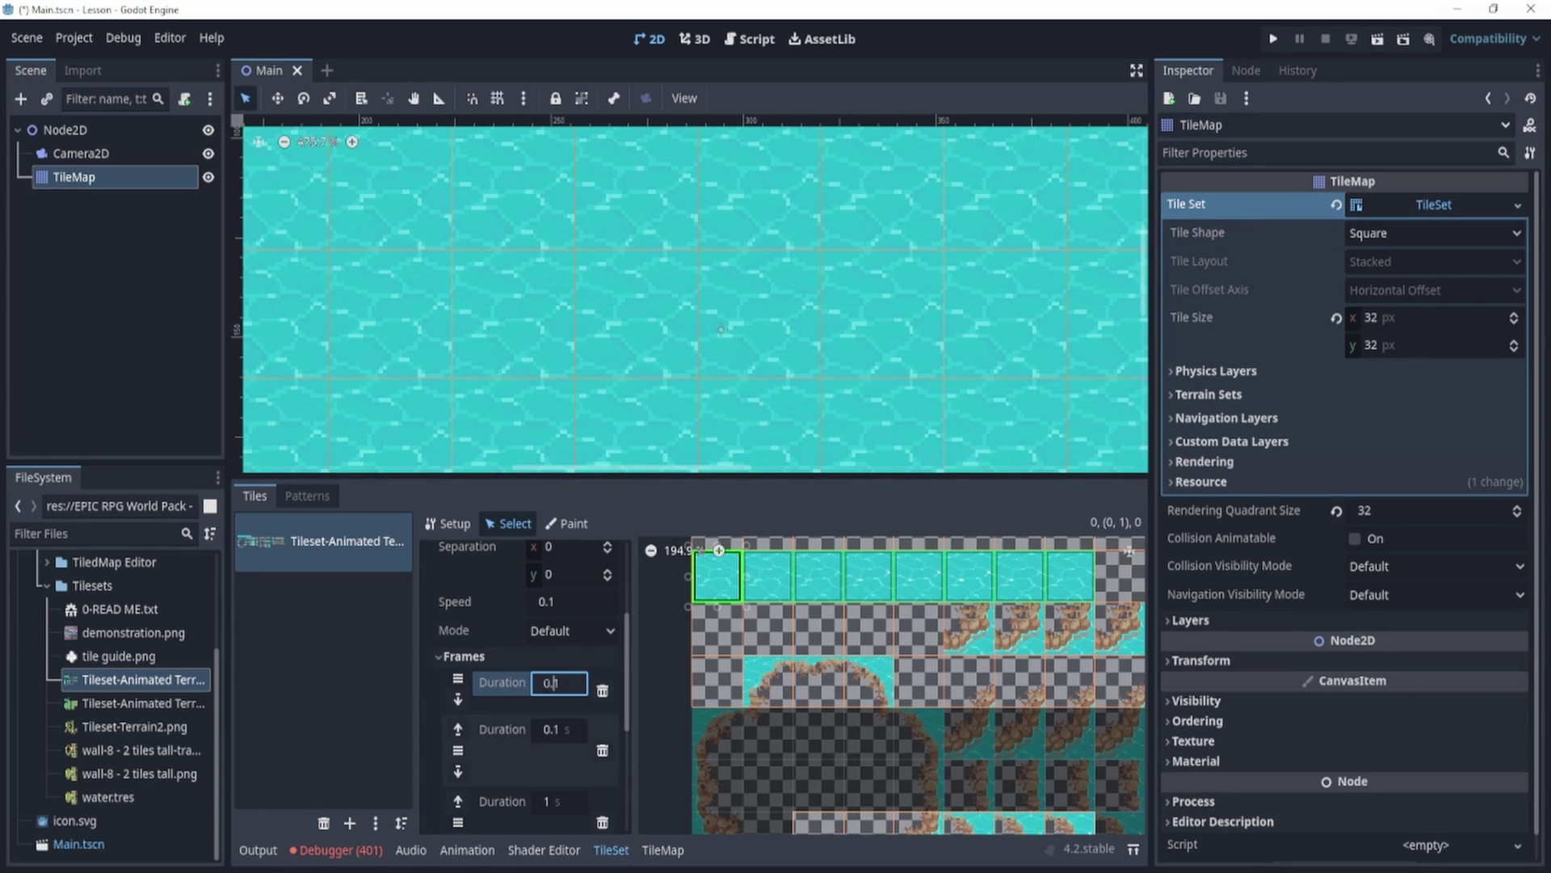
left_click(582, 598)
type("1")
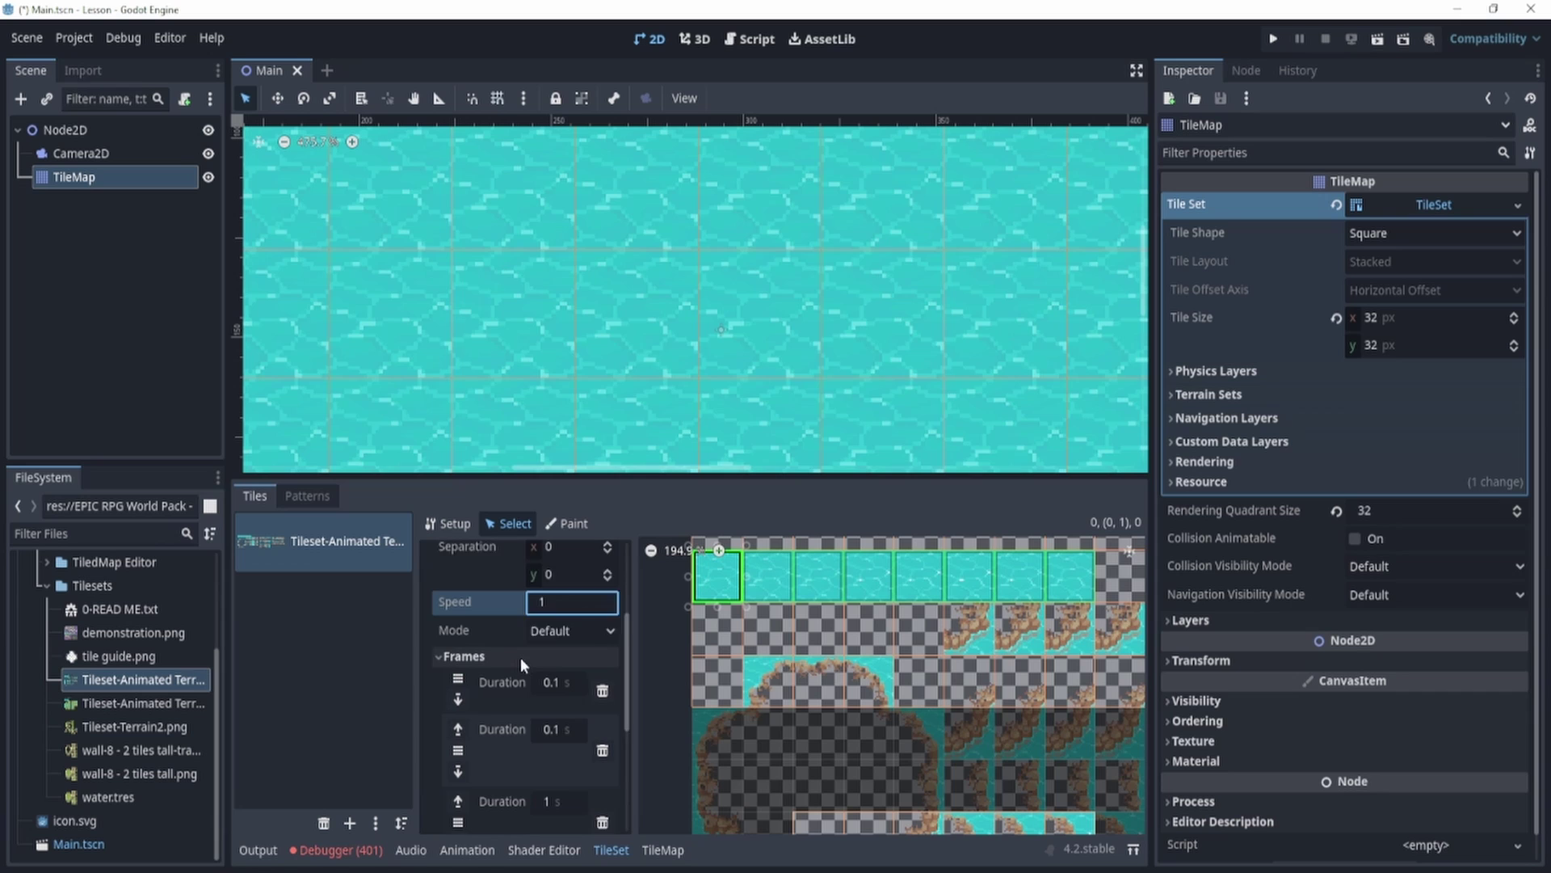
scroll(540, 697, "down", 2)
left_click(558, 757)
type("0.1")
key("Return")
left_click(565, 768)
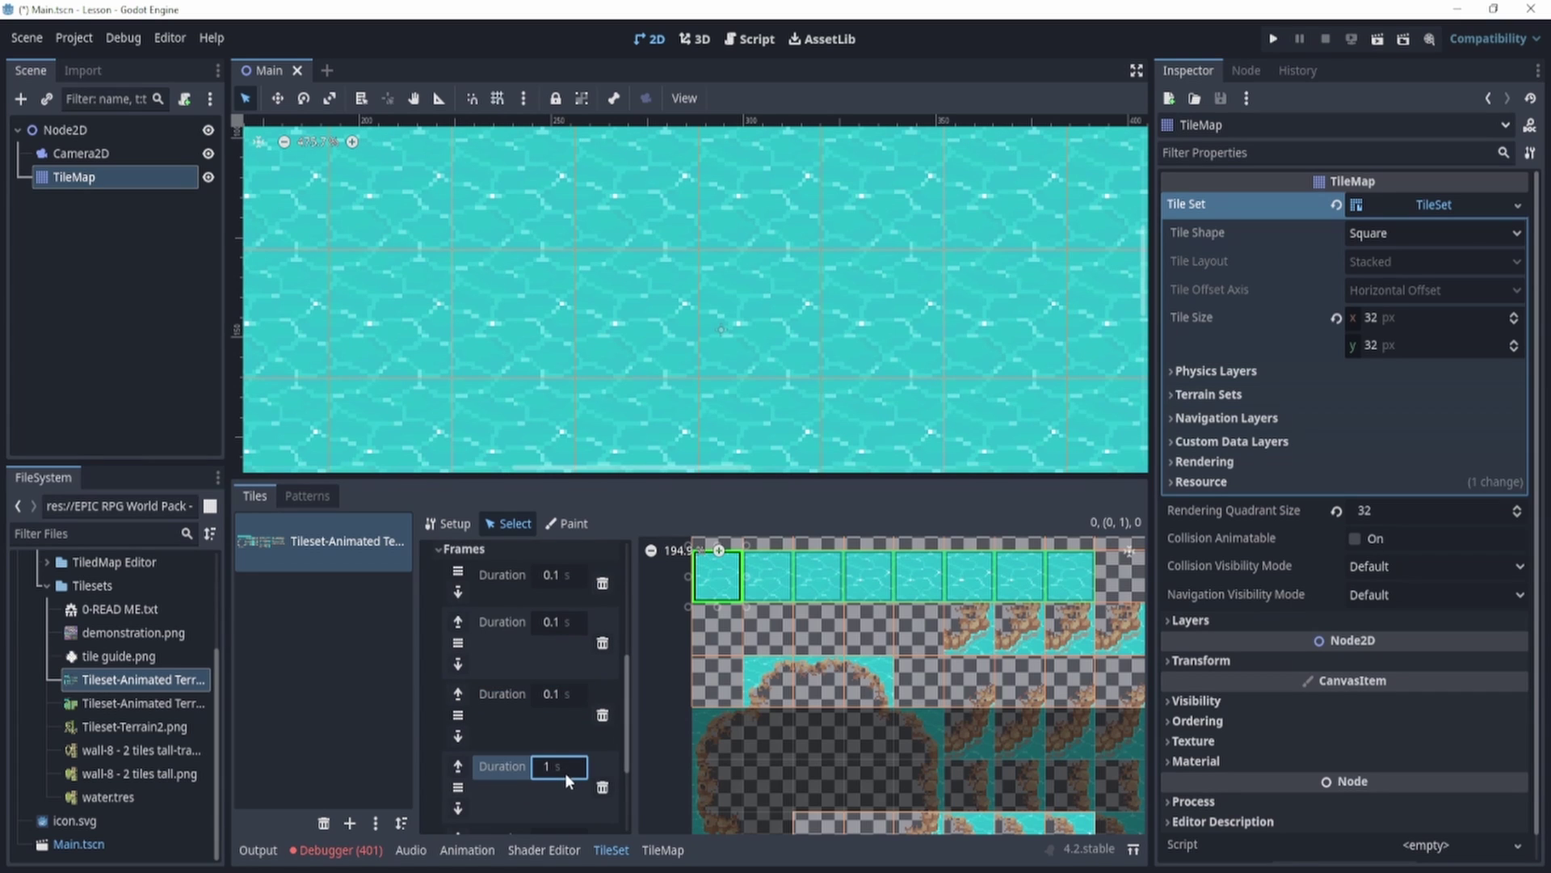
scroll(564, 766, "down", 1)
type("0.1")
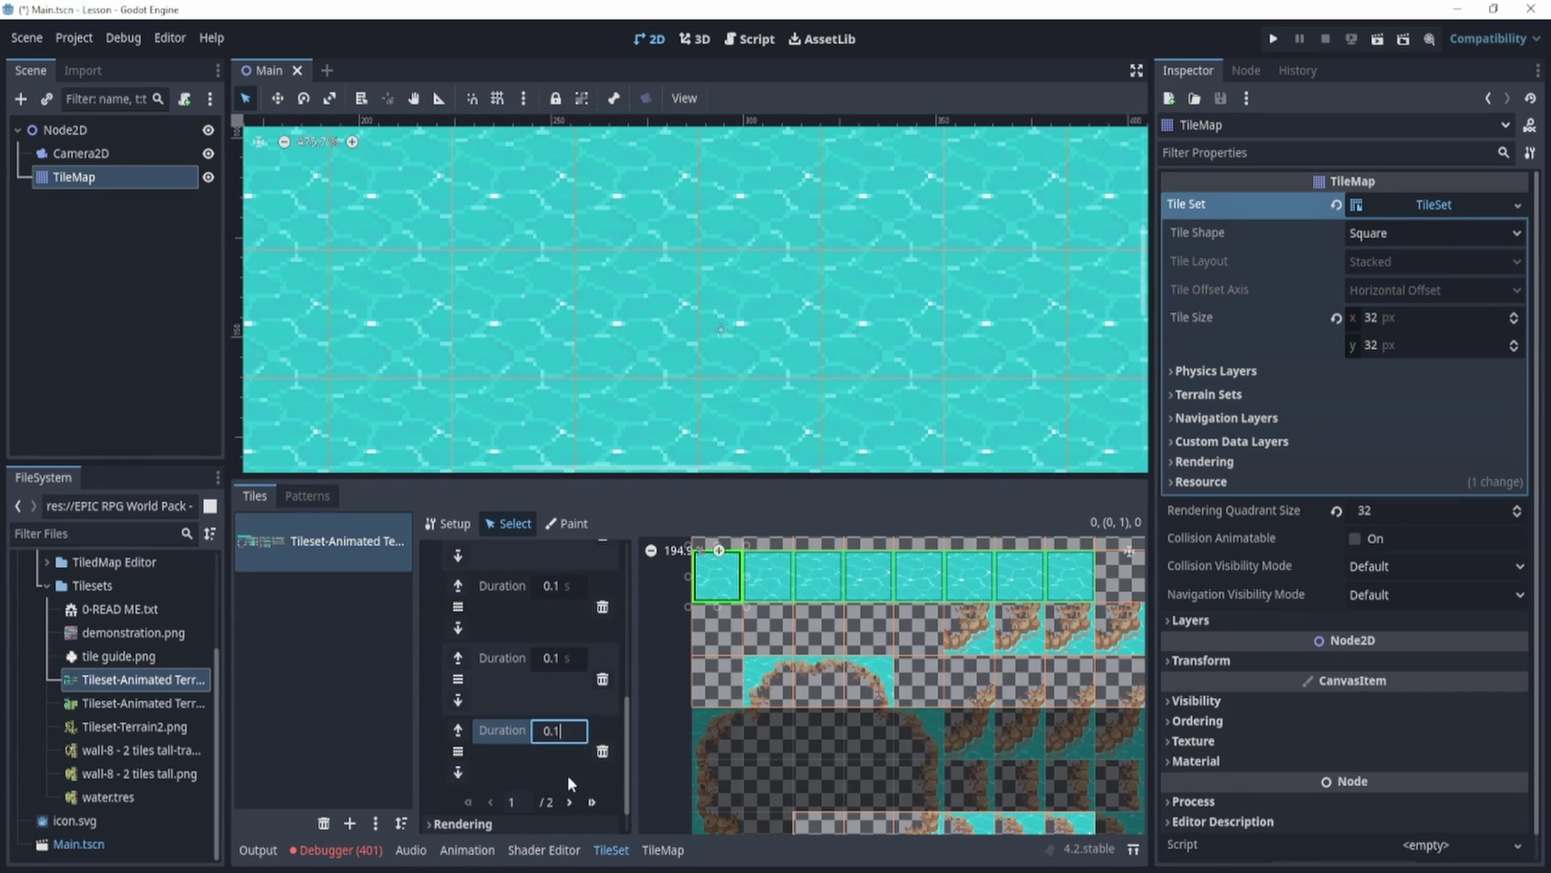
- Set the second-page frame durations to 0.1 s
left_click(568, 801)
left_click(563, 646)
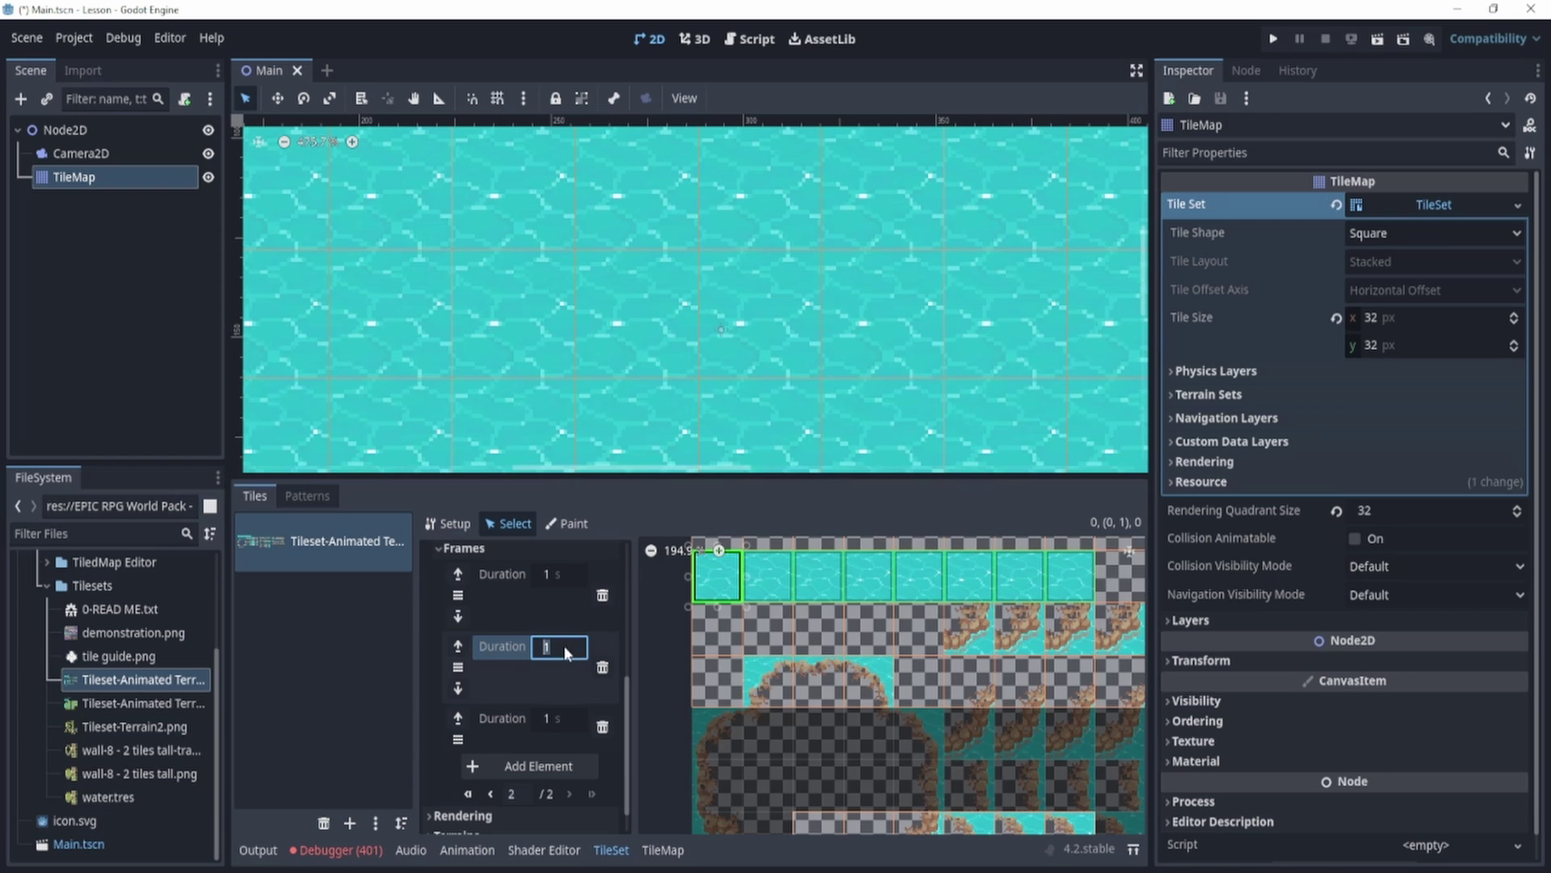
left_click(561, 719)
type("0.1")
left_click(569, 573)
type("0.1")
key("Return")
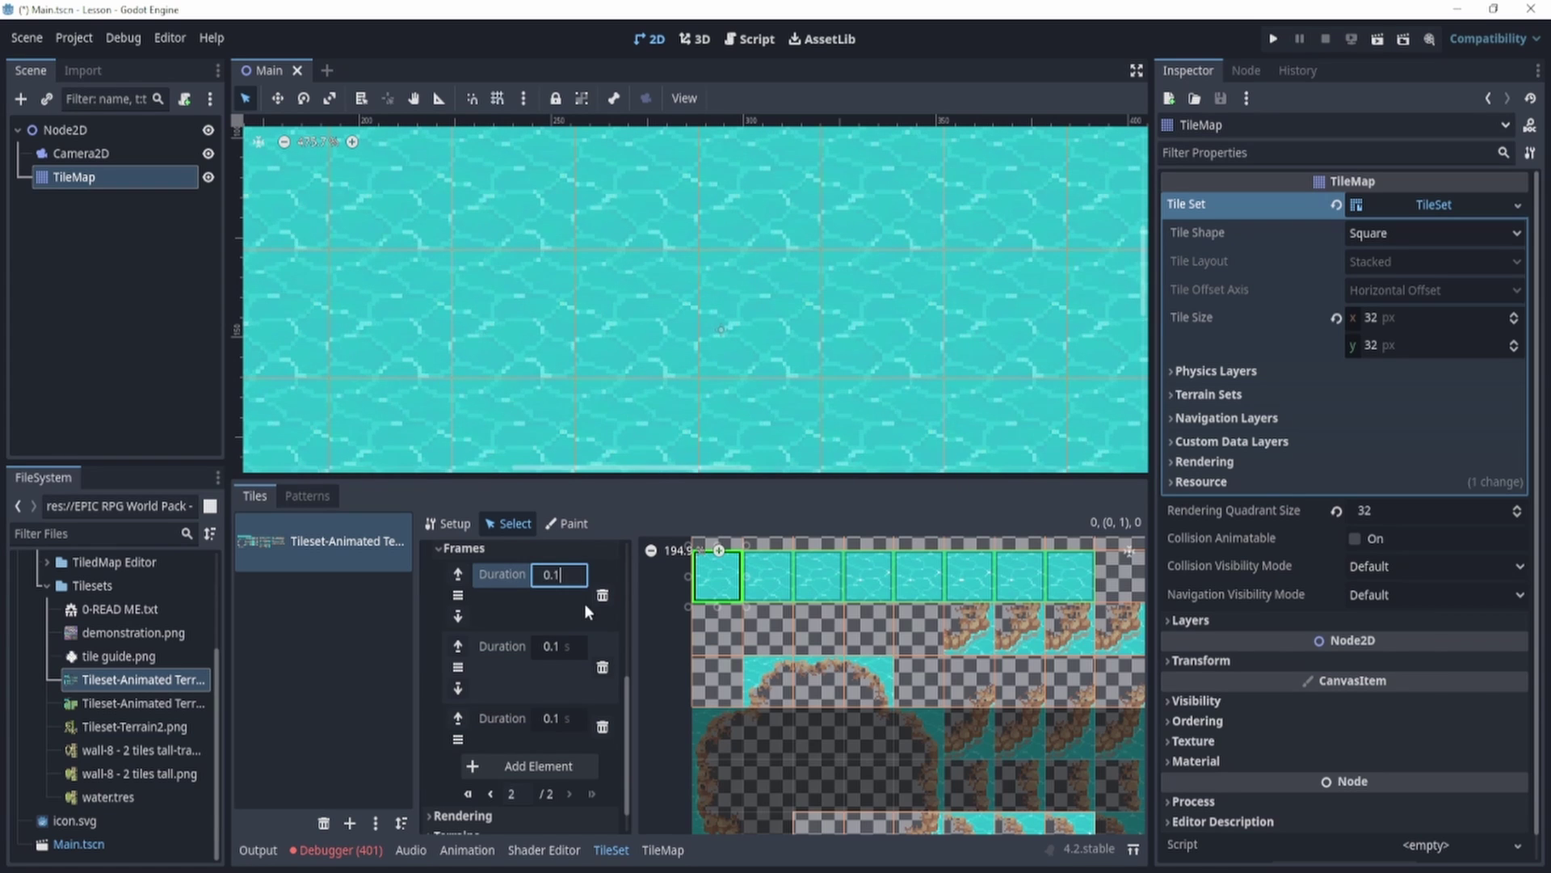
scroll(584, 602, "up", 1)
scroll(788, 316, "down", 2)
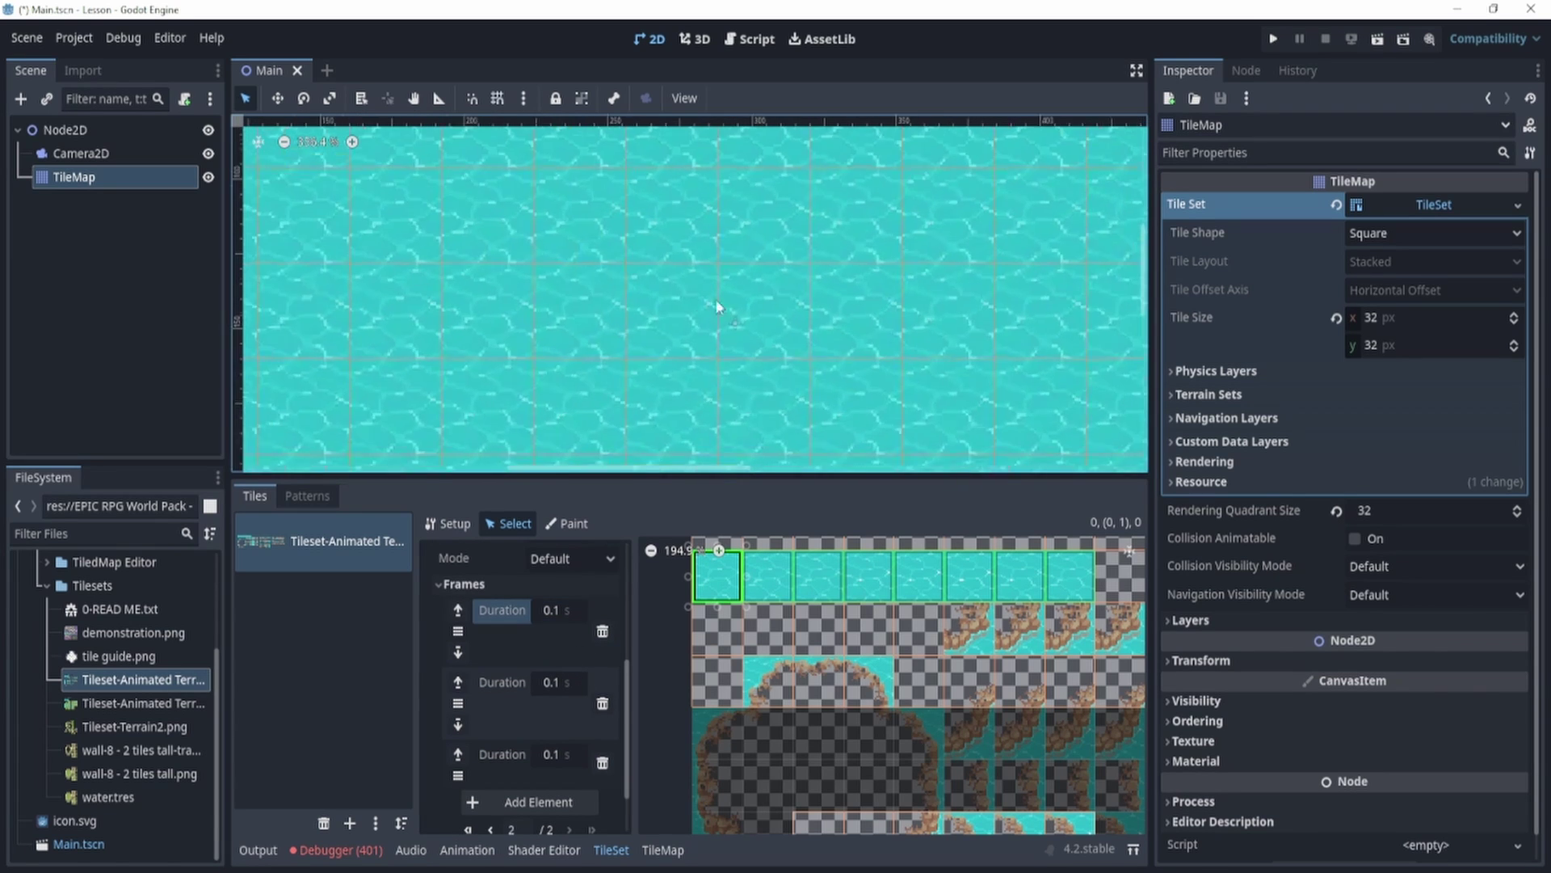
- Save and test-run the scene again, close the game, and reselect the TileMap
left_click(1376, 40)
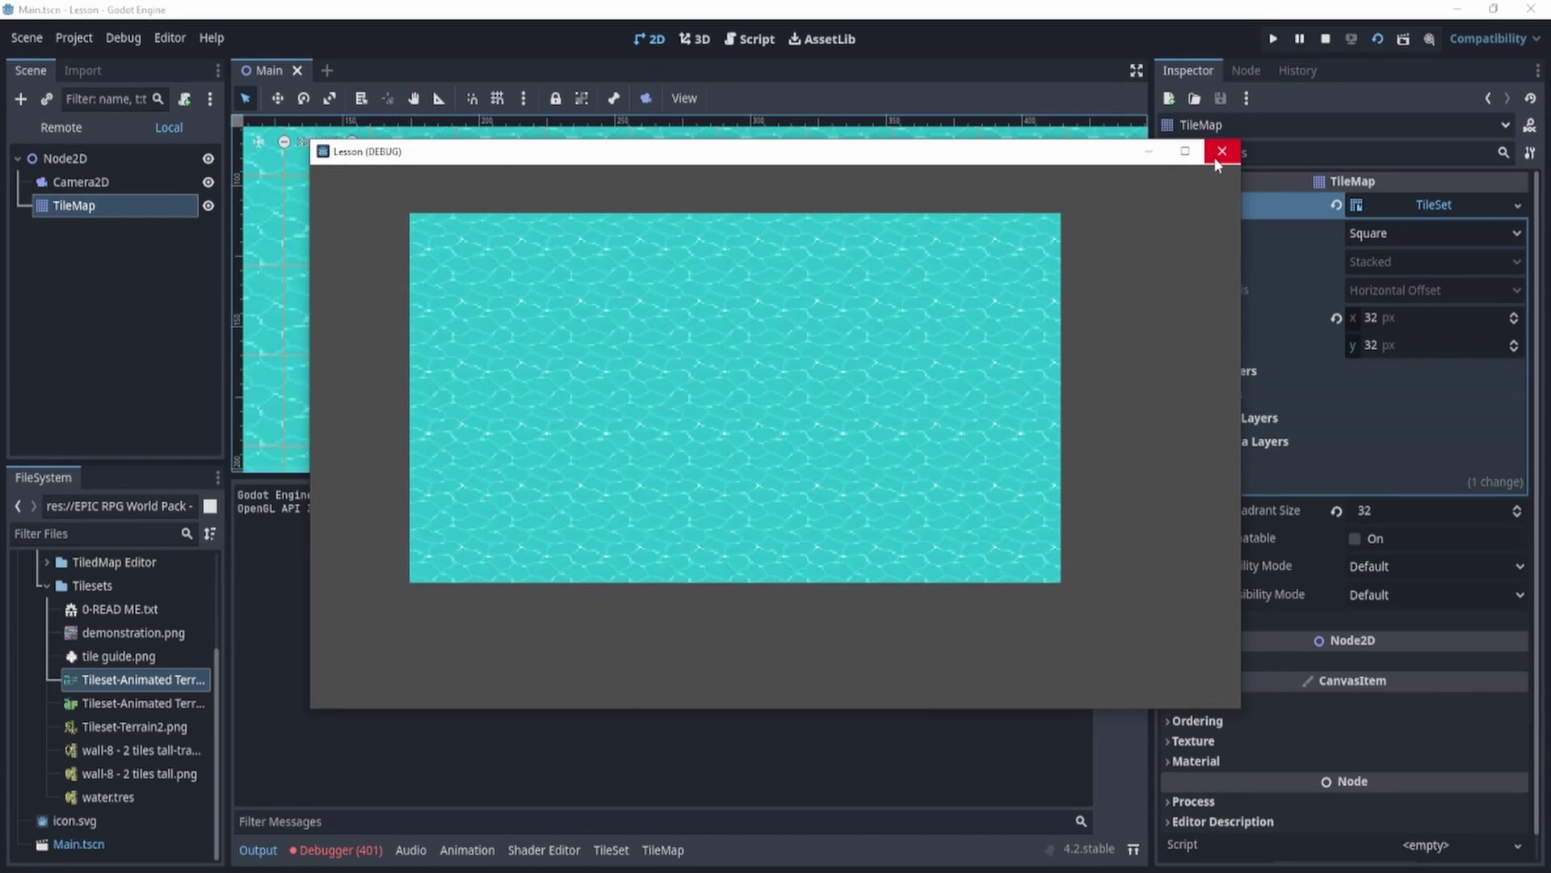
left_click(1220, 151)
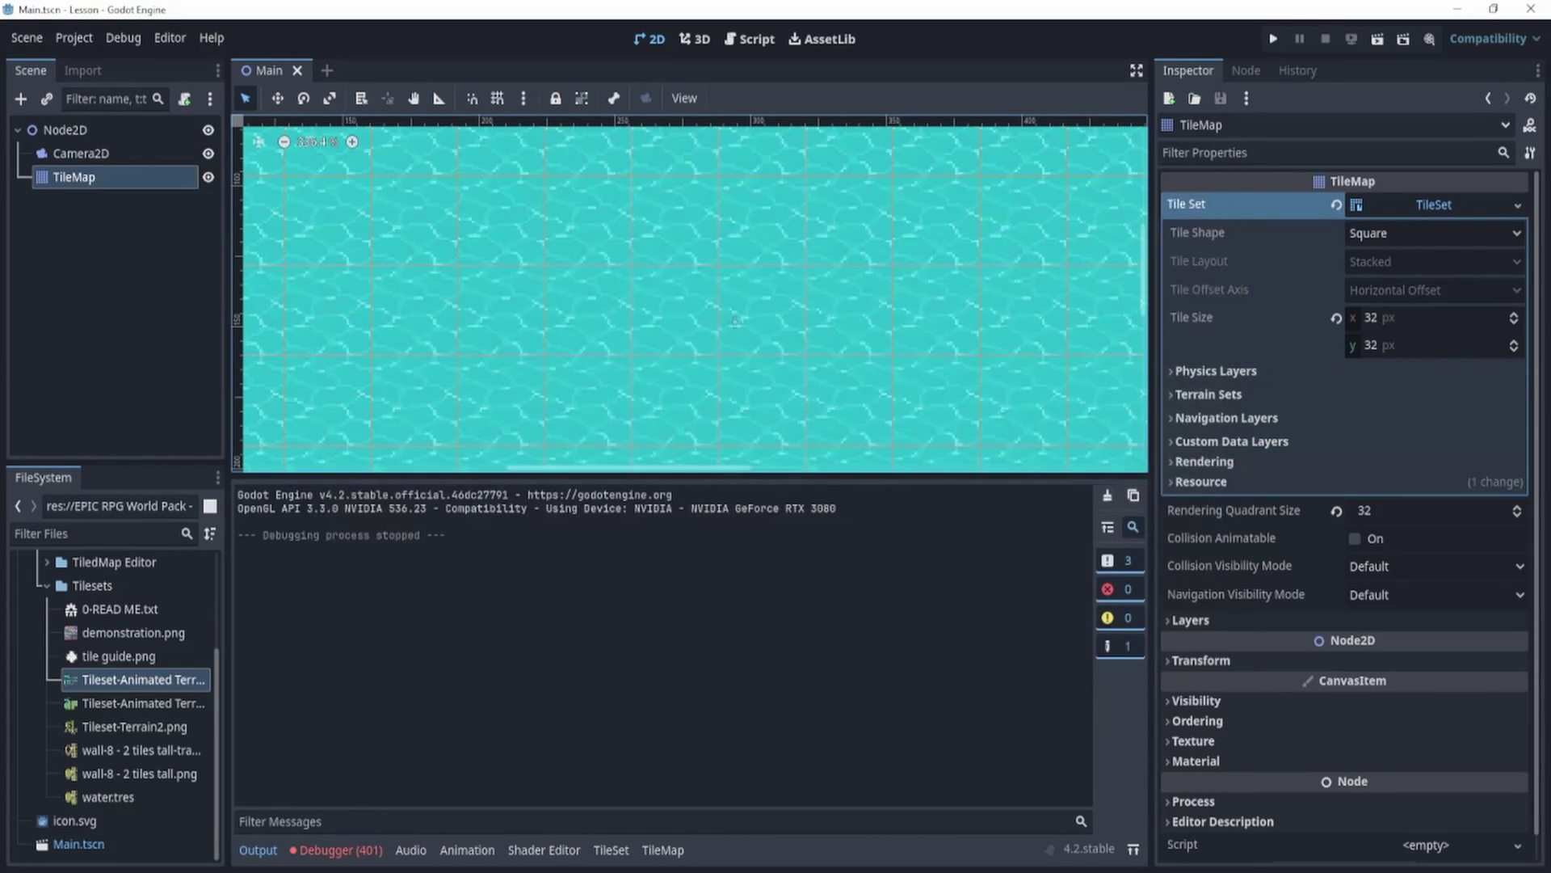
left_click(80, 153)
left_click(105, 179)
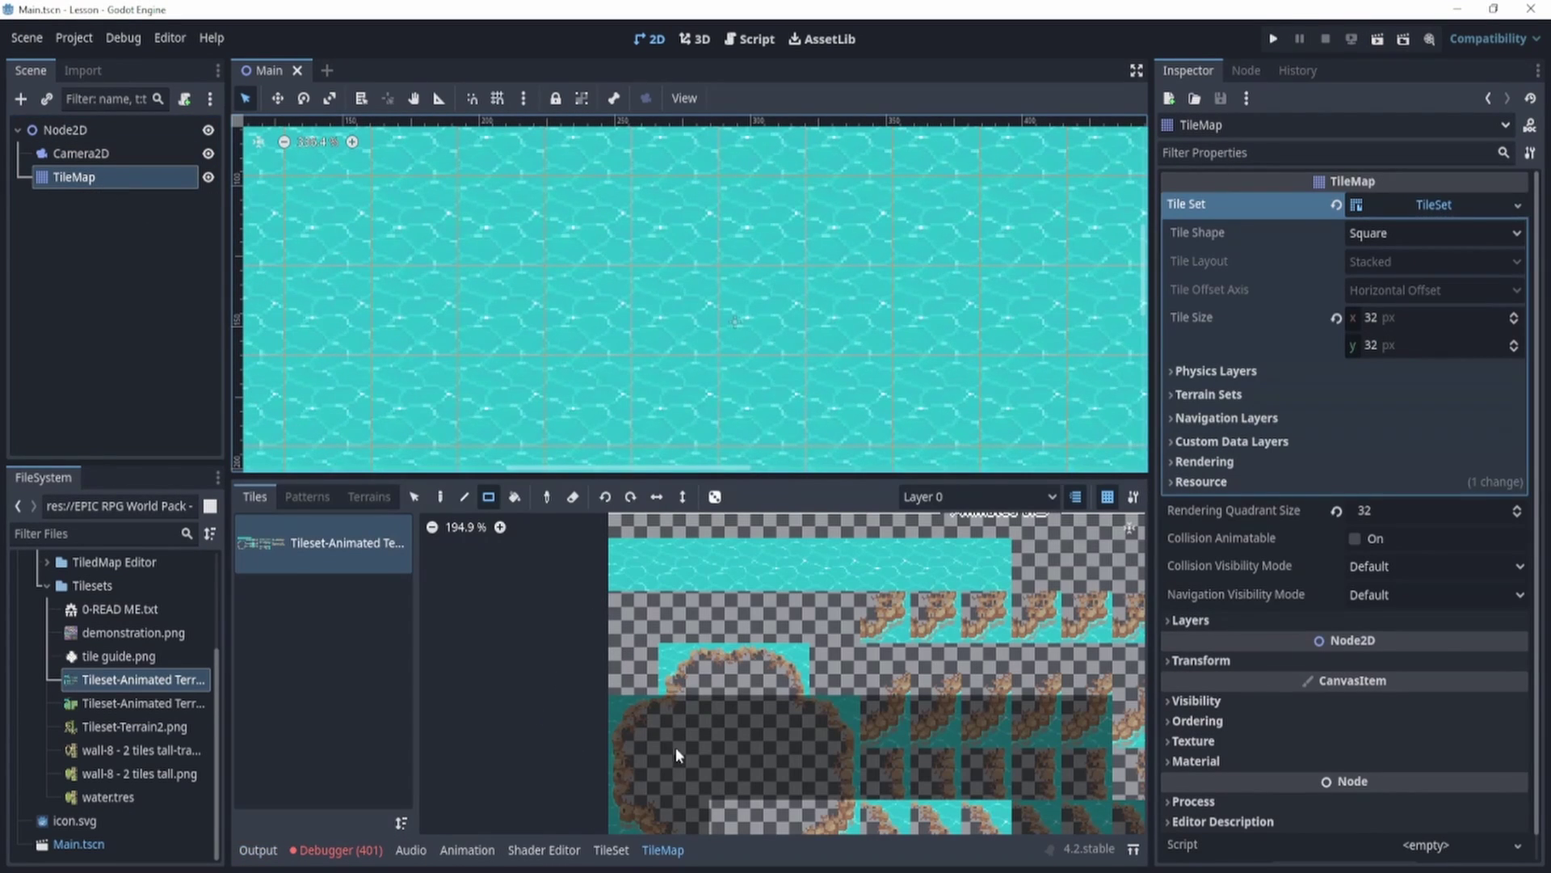
- Remove the water tile's extra animation frames with the trash icons
left_click(611, 849)
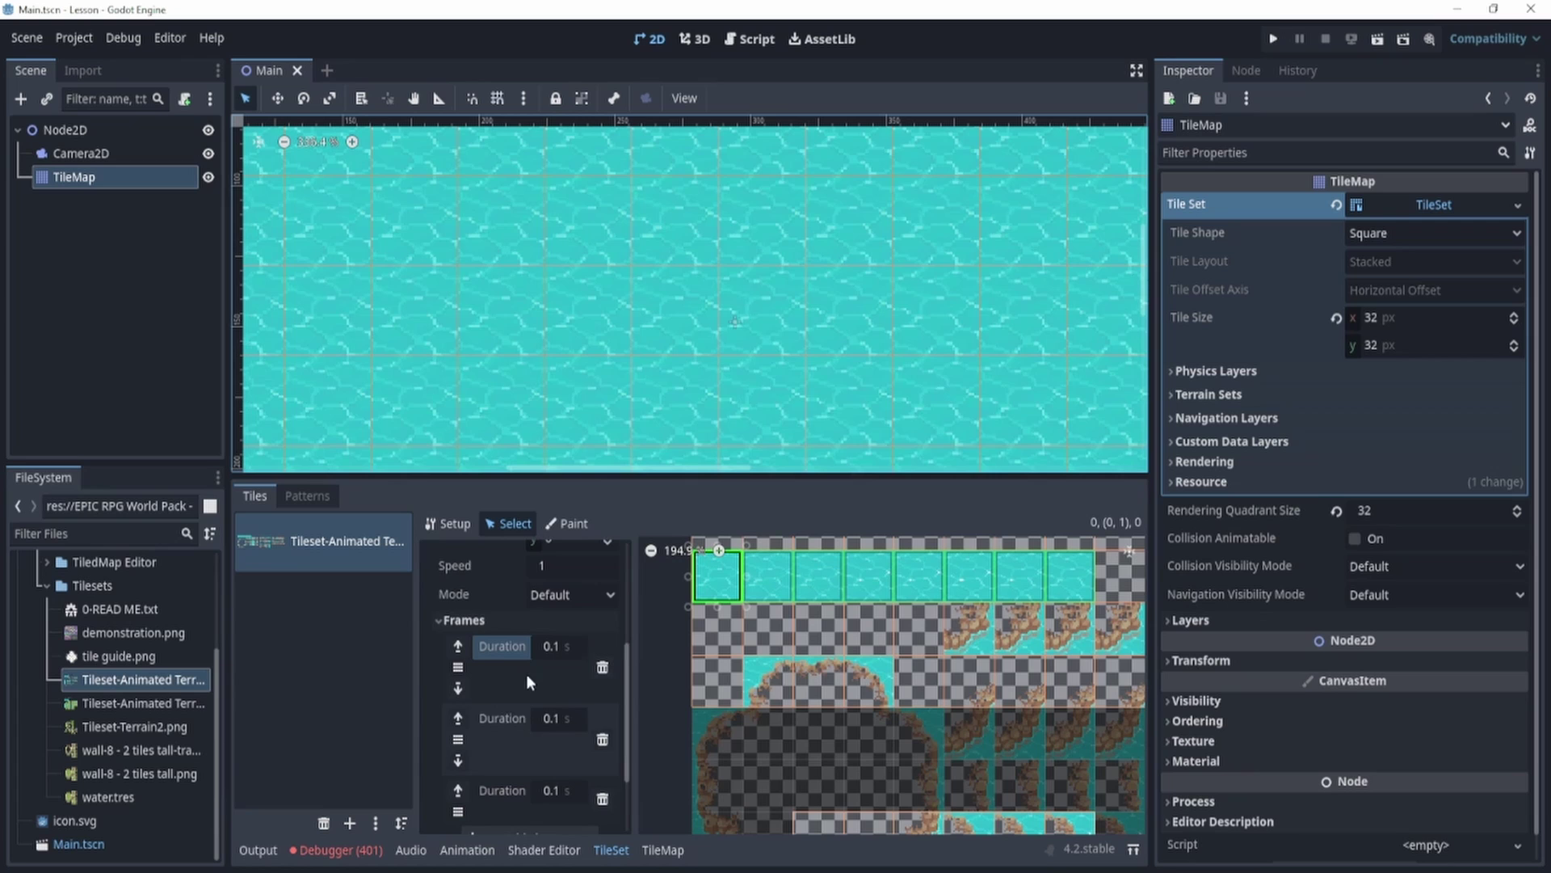
left_click(602, 713)
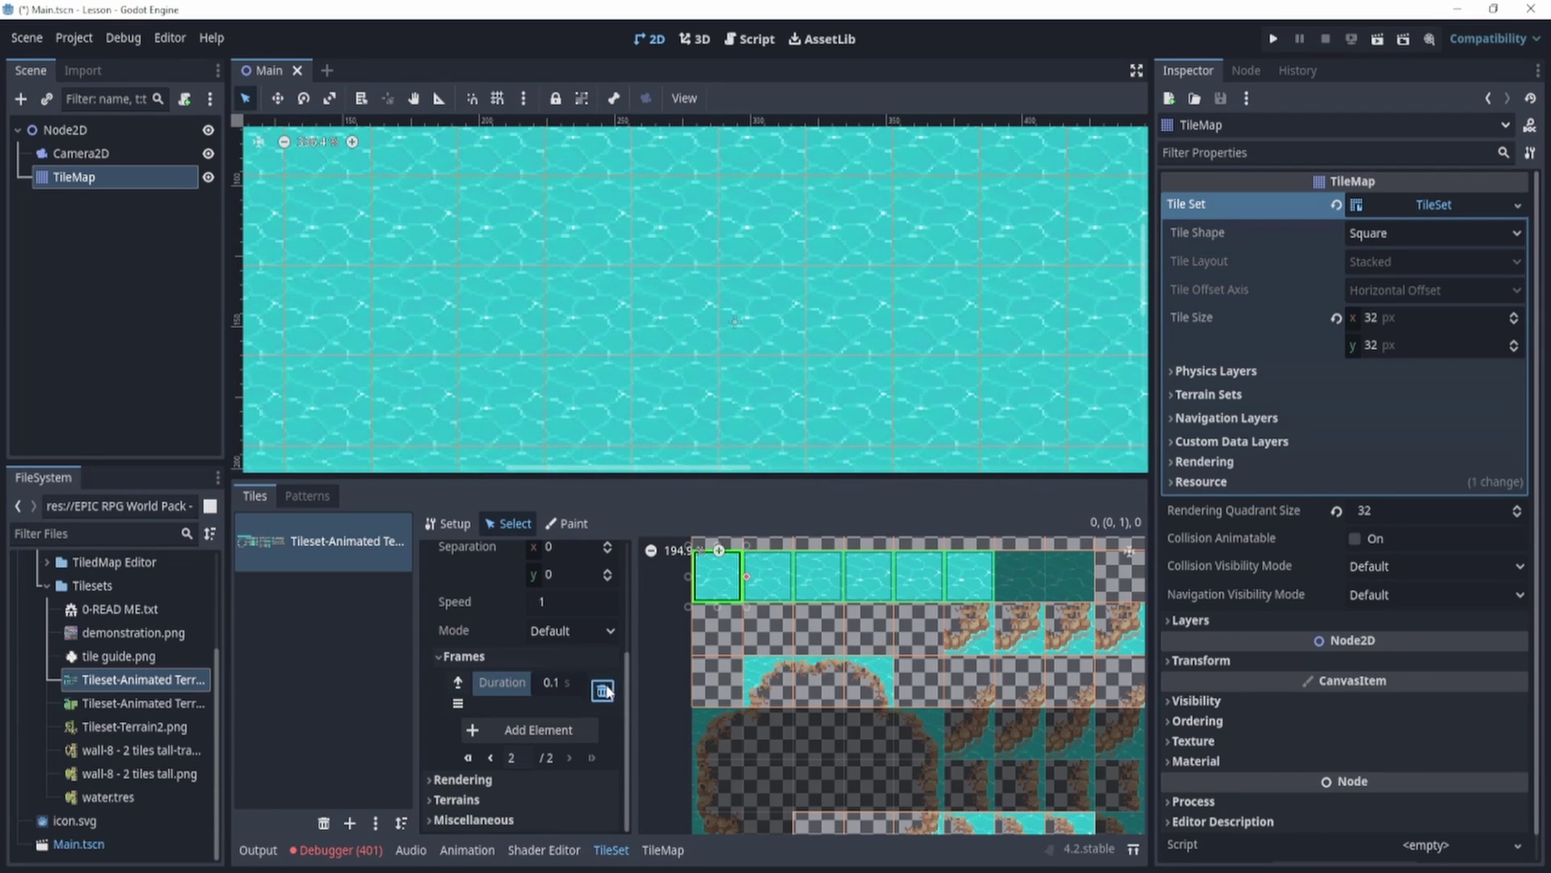
left_click(602, 690)
left_click(603, 689)
left_click(602, 690)
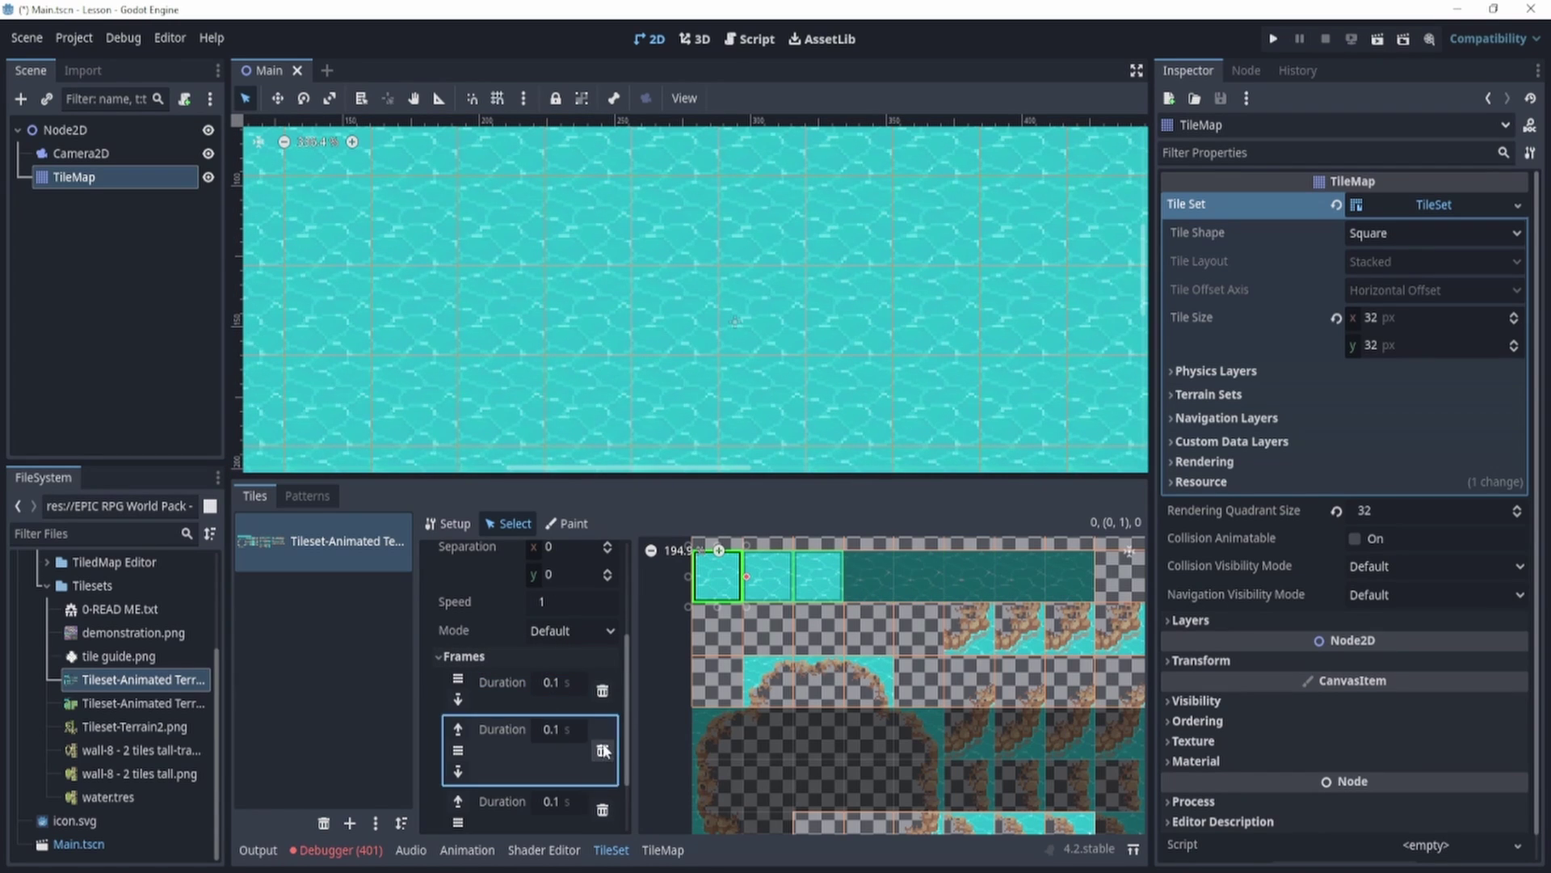
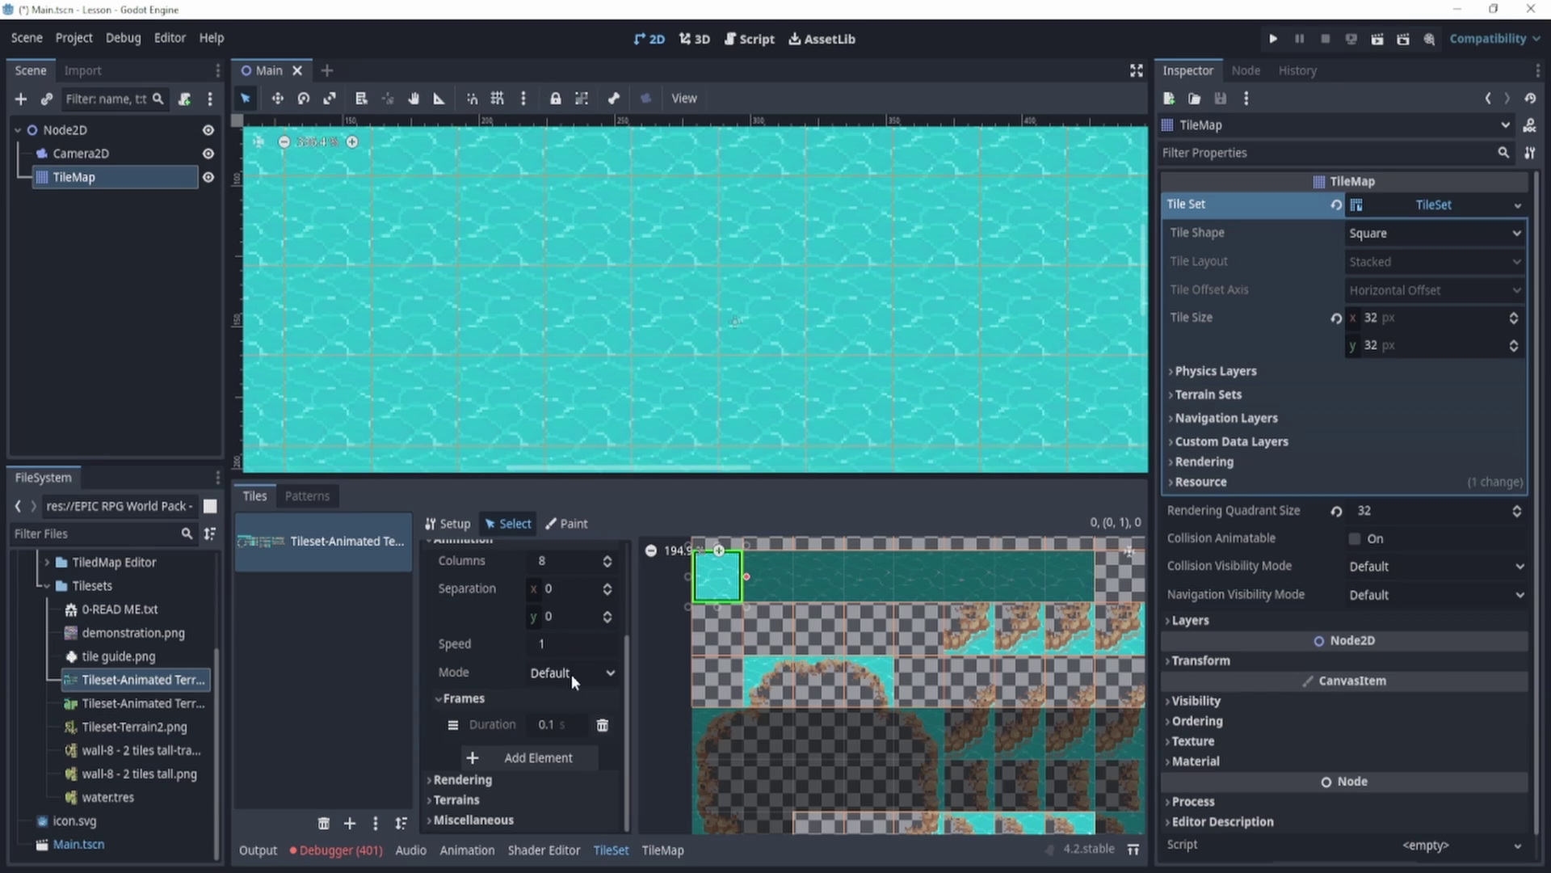
- Set the water tile's animation speed to 1 and add a second frame, giving durations 0.1 s and 1 s
left_click(581, 643)
type("0.1")
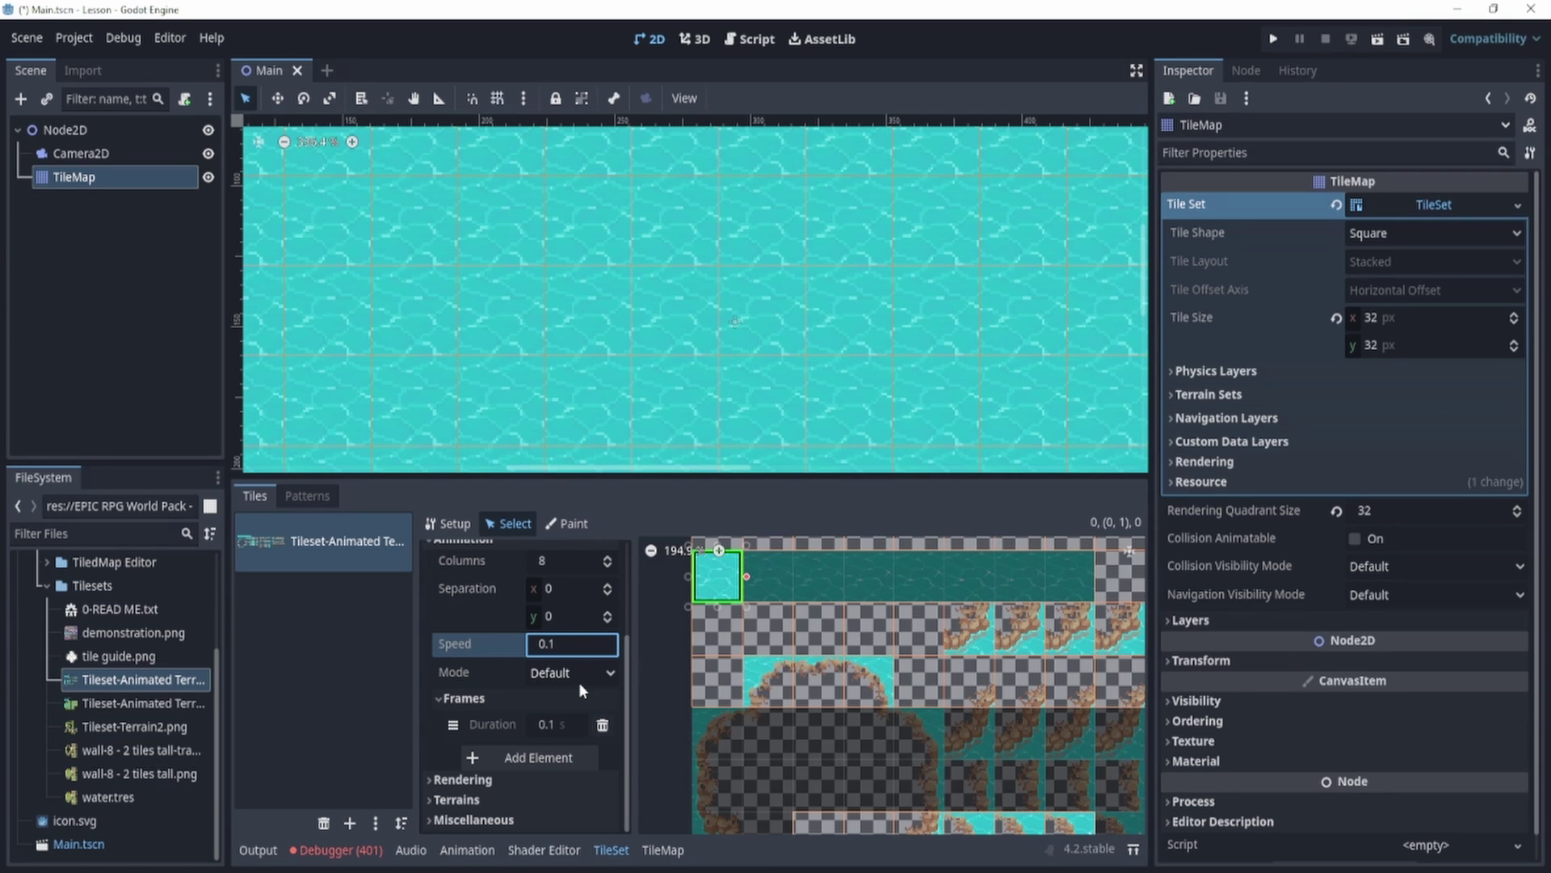
left_click(556, 752)
scroll(485, 678, "down", 1)
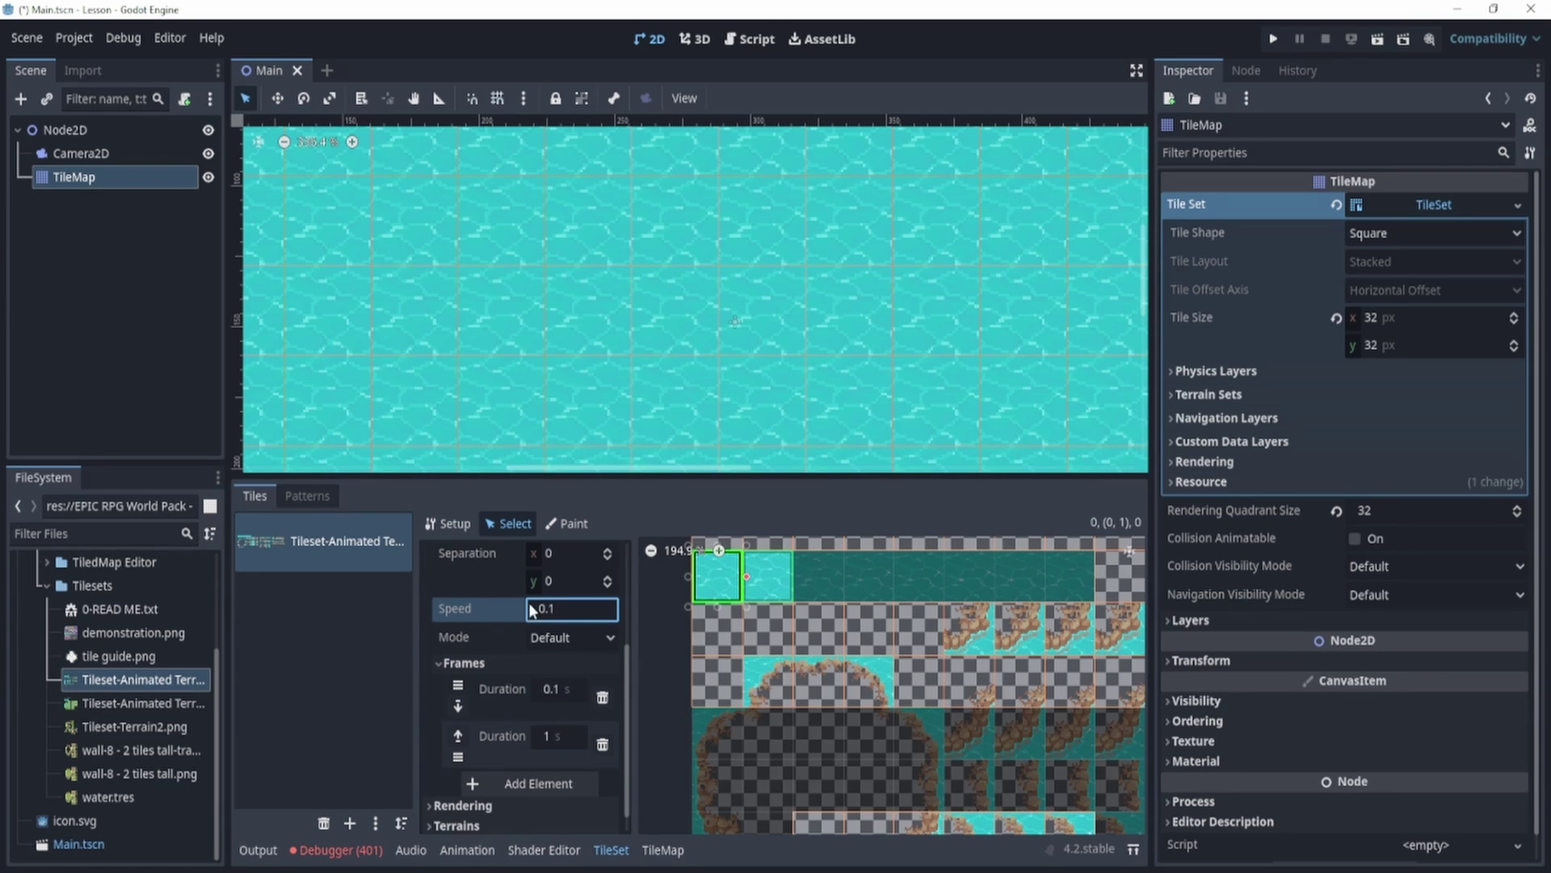
key("ctrl+a")
key("BackSpace")
type("1")
key("Return")
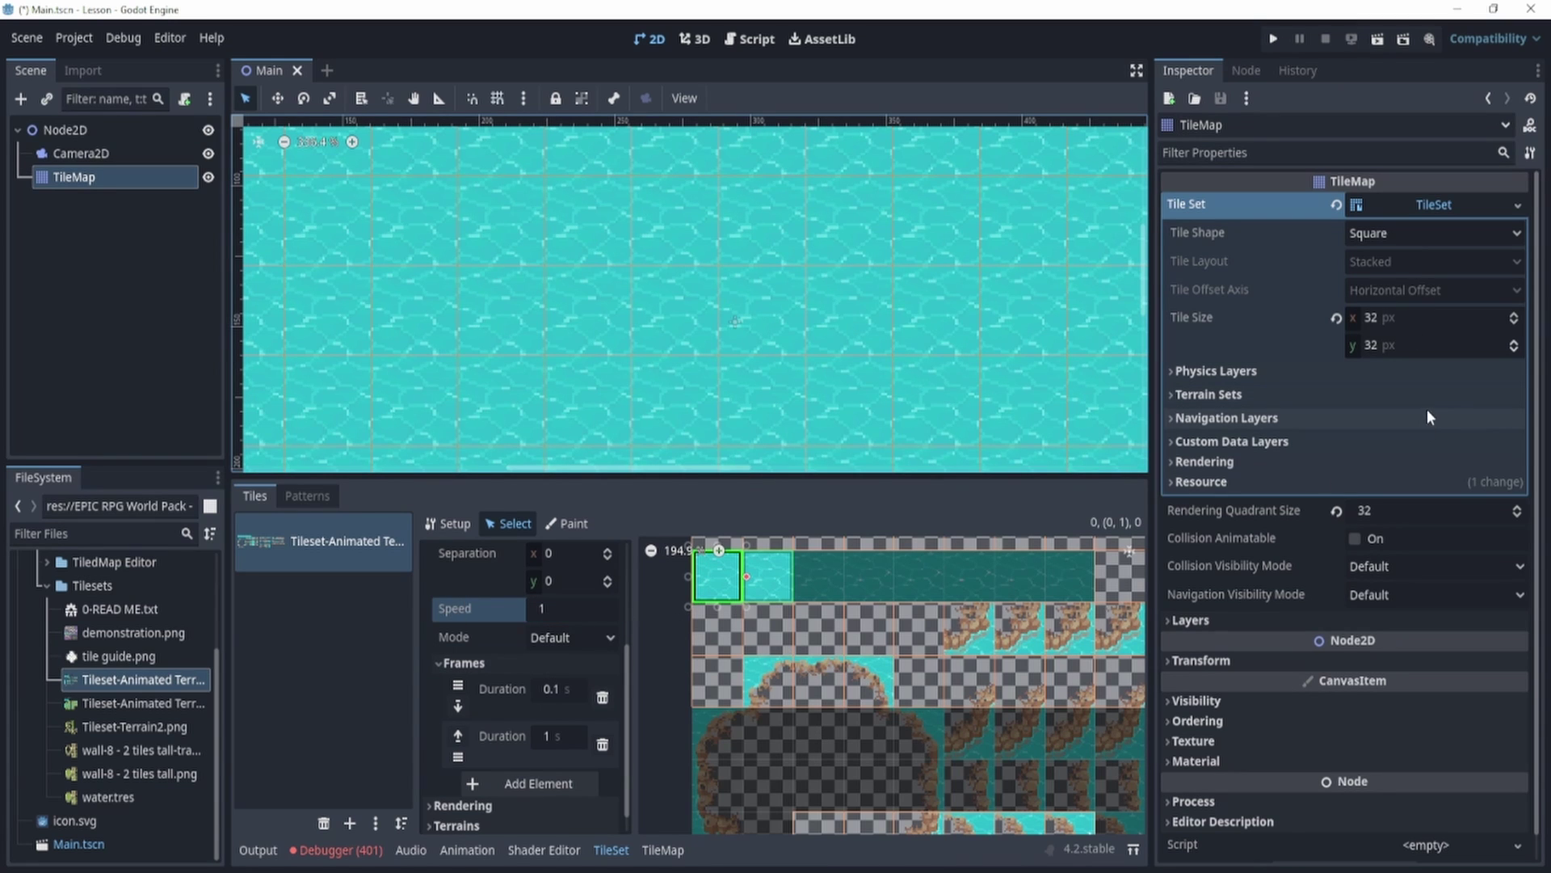
left_click(581, 616)
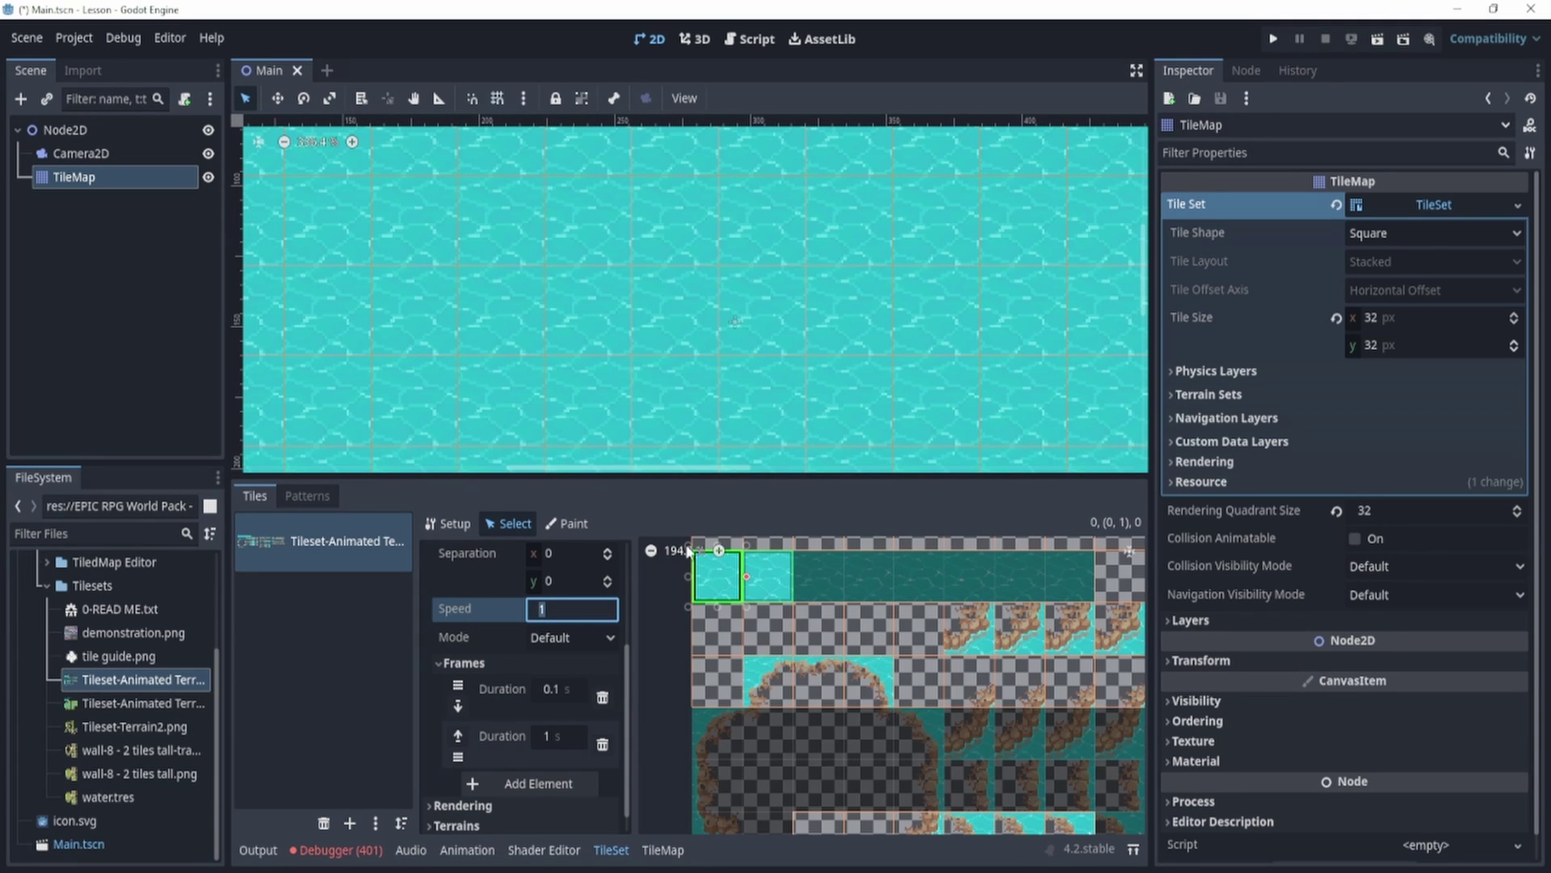
scroll(737, 621, "down", 2)
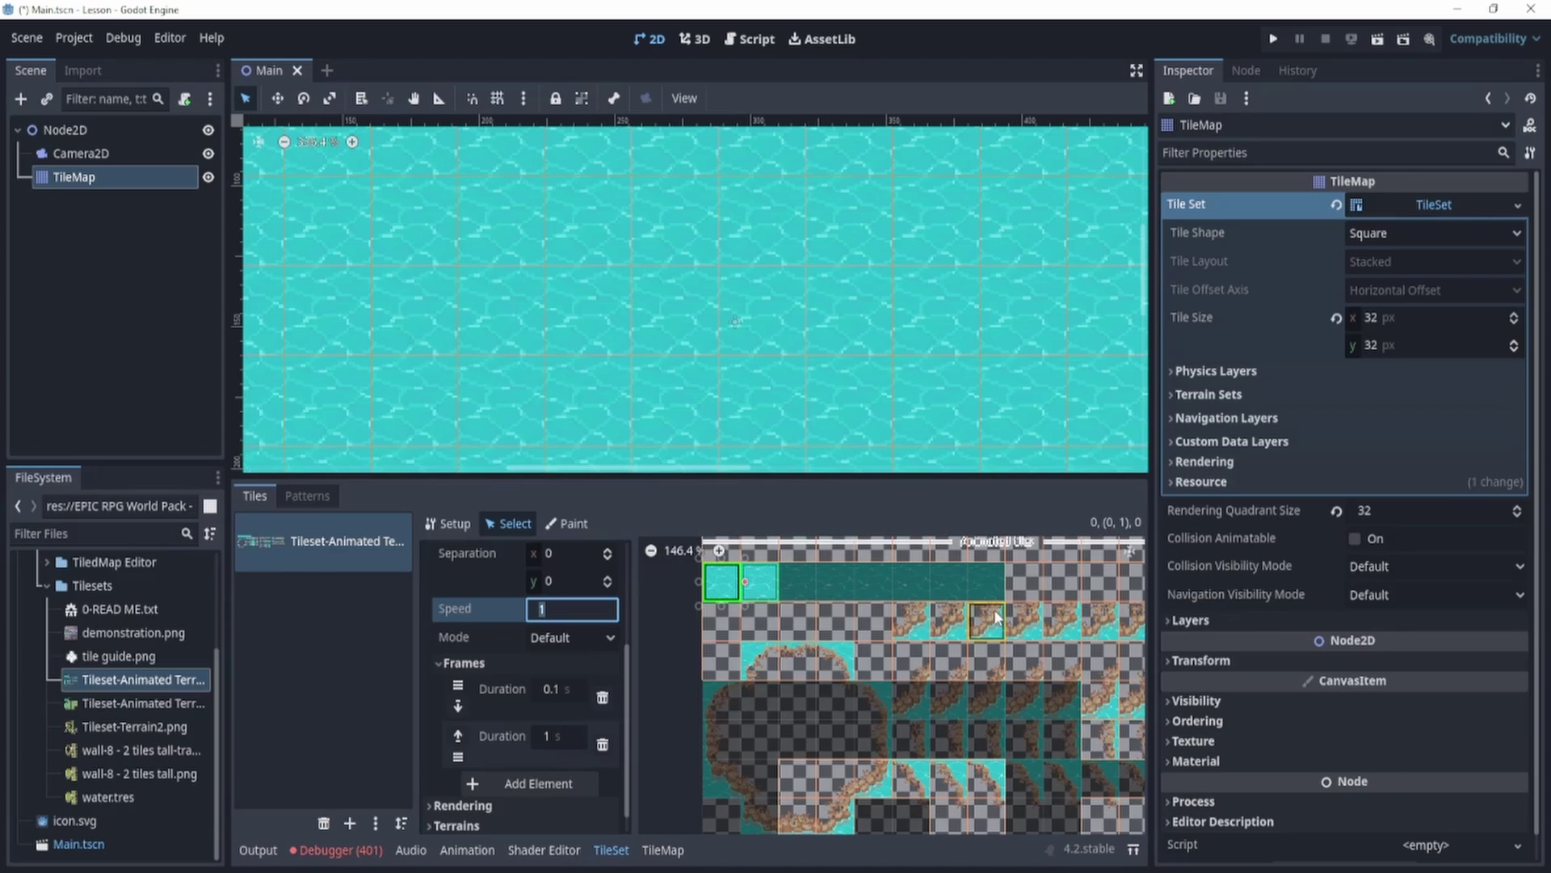
scroll(994, 618, "down", 1)
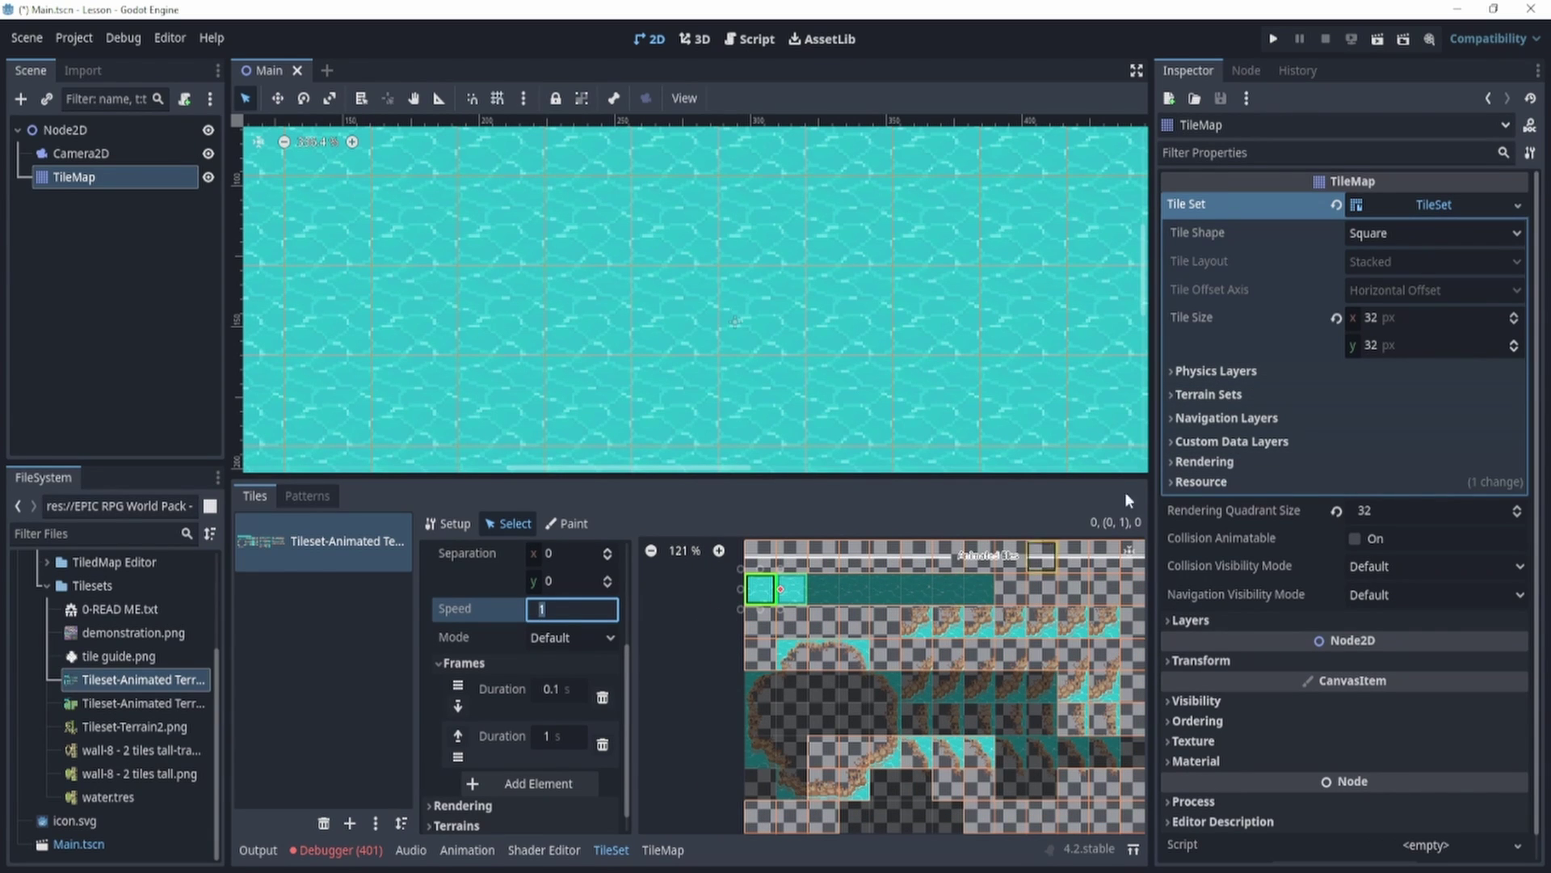
- In Paint mode, browse the paintable tile properties and inspect the shore tiles in the atlas
left_click(572, 523)
left_click(569, 578)
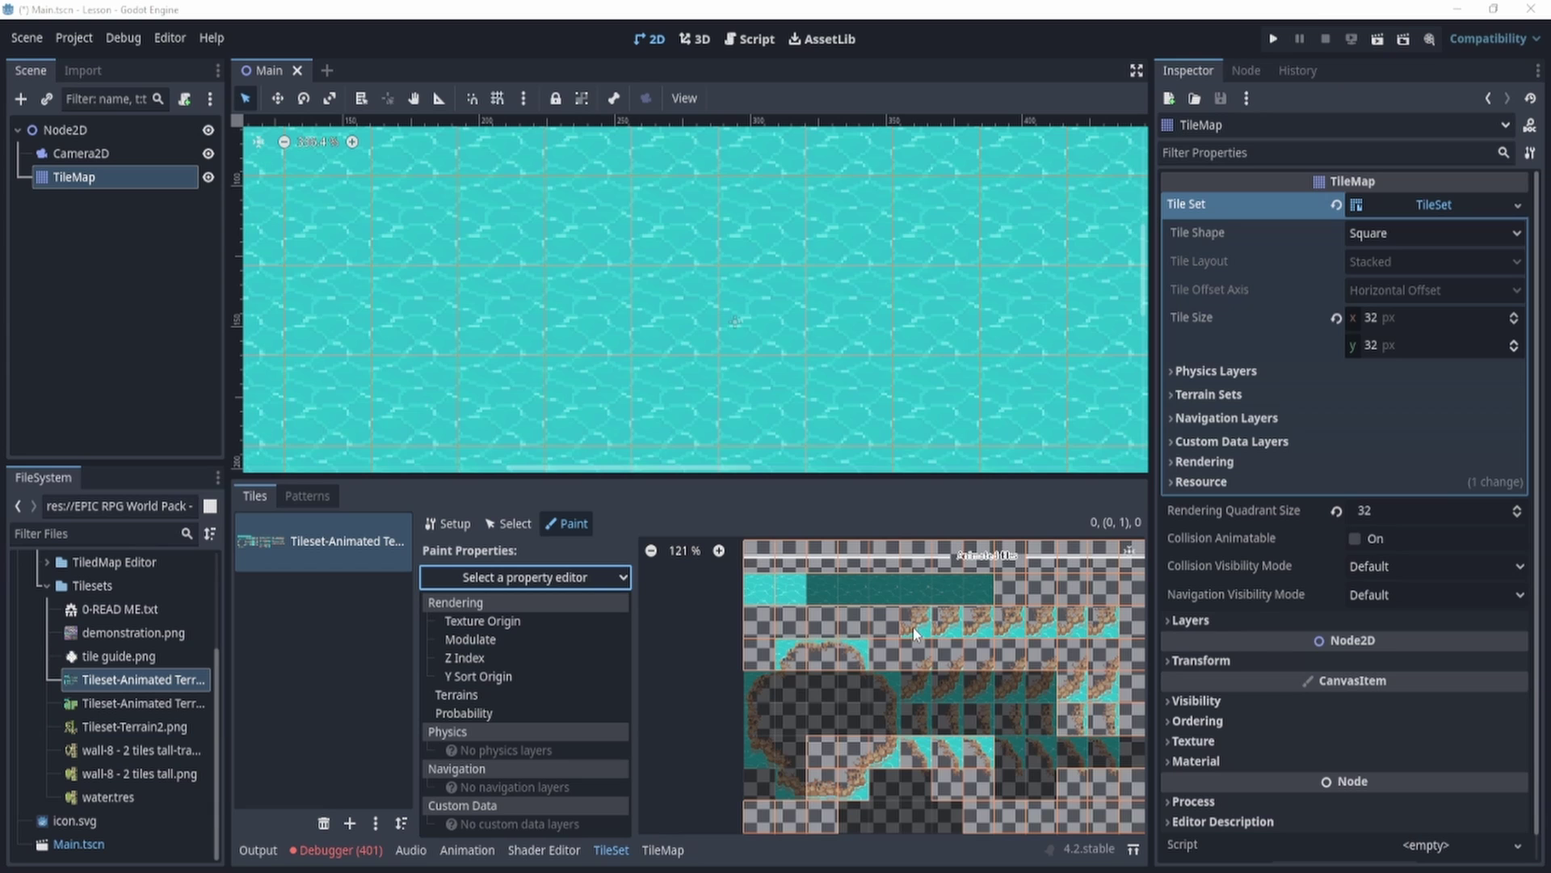
scroll(764, 577, "up", 2)
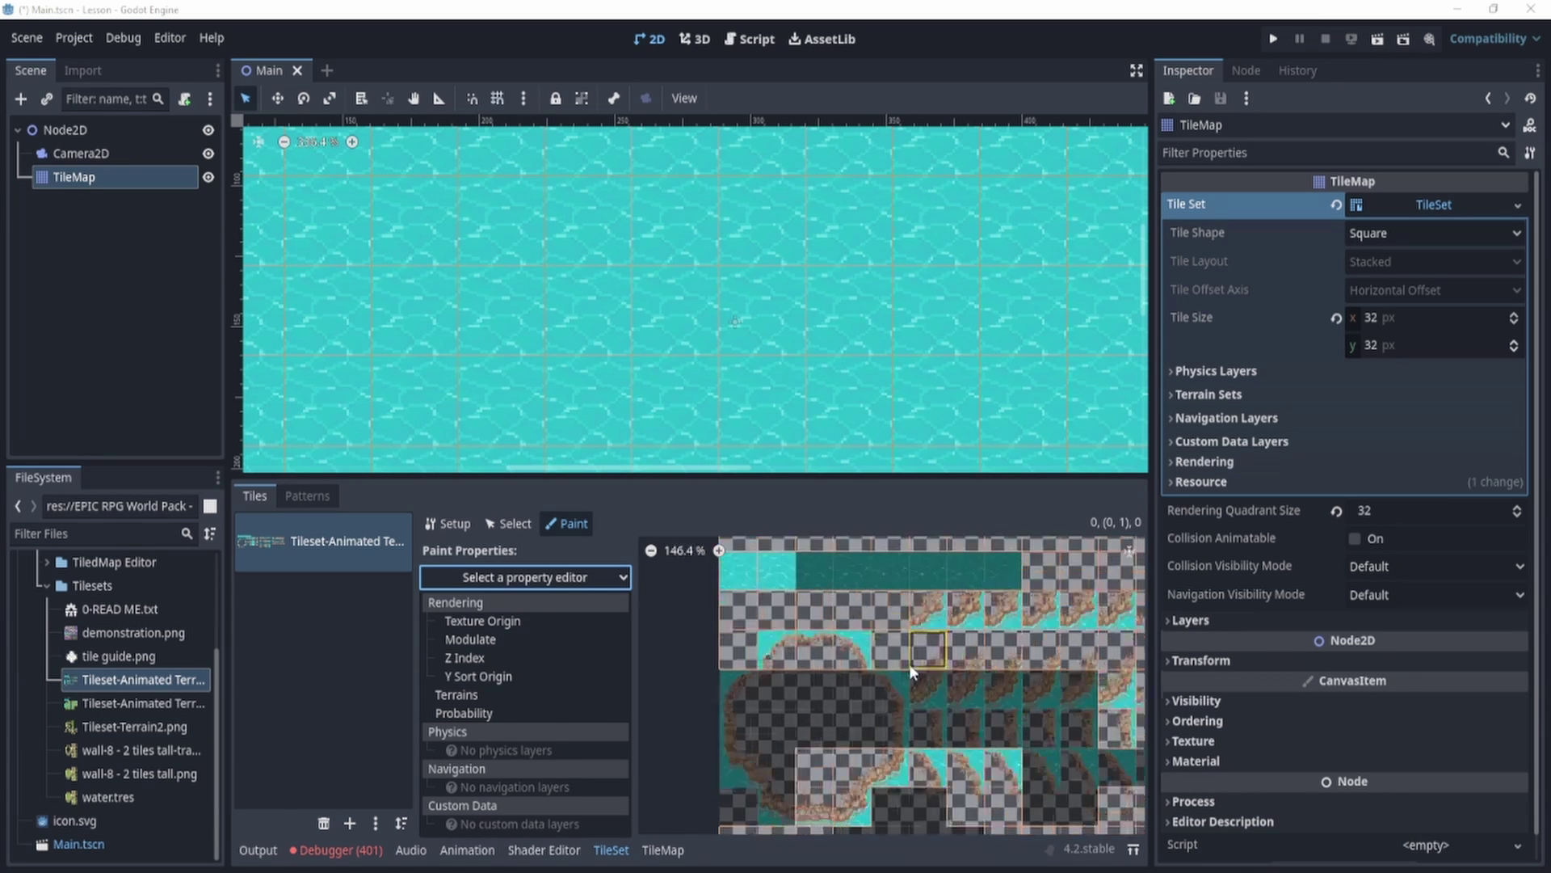
scroll(909, 663, "up", 2)
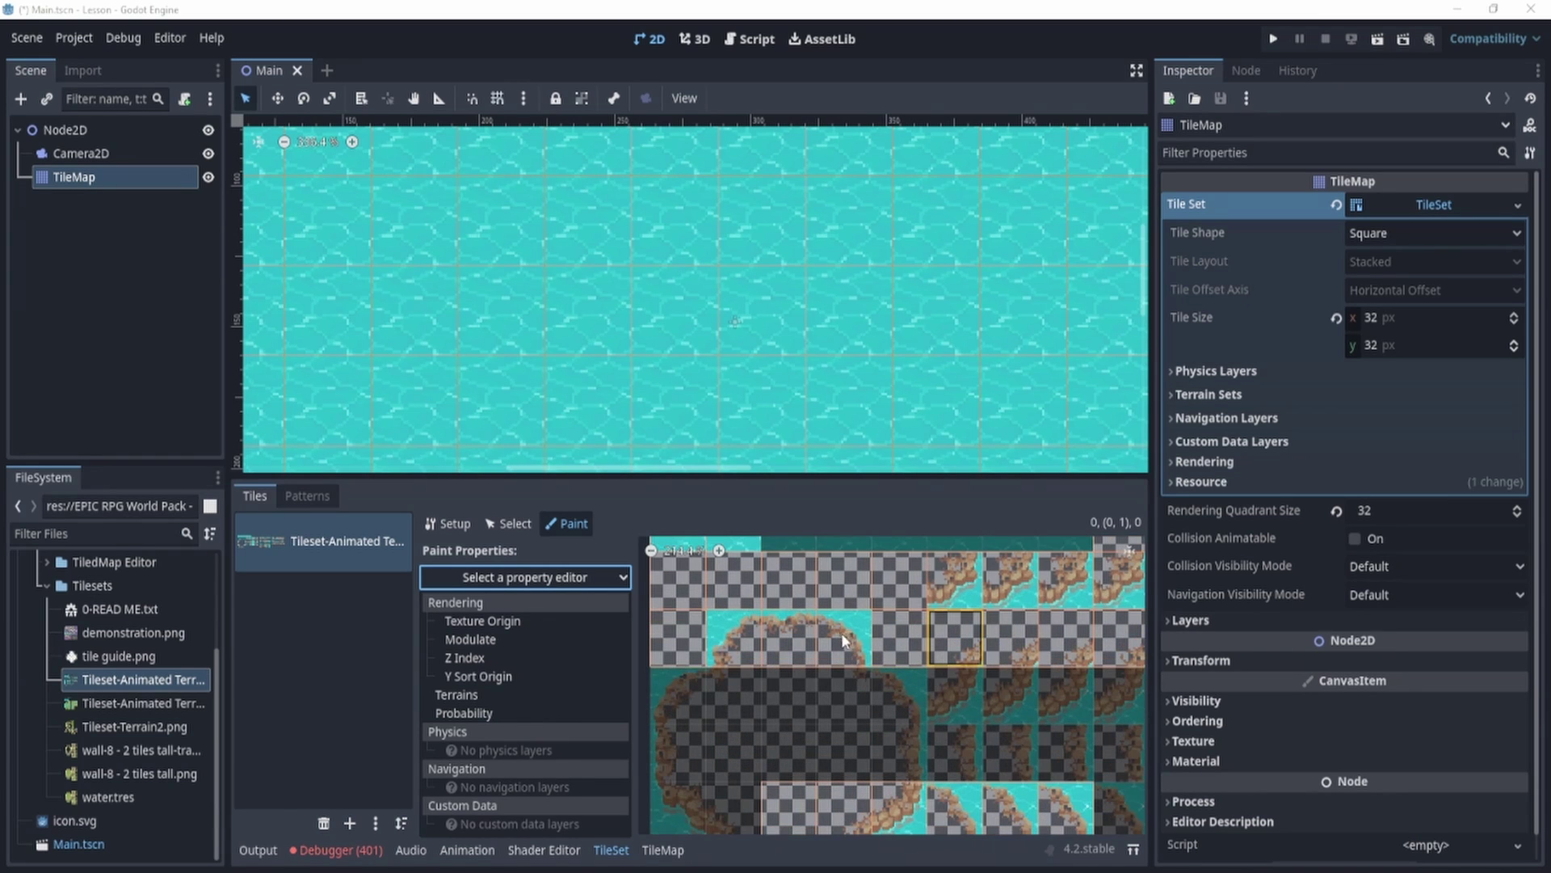
left_click(905, 697)
mouse_move(934, 713)
middle_mouse_down()
mouse_move(864, 615)
mouse_move(1003, 656)
mouse_move(949, 664)
middle_mouse_up()
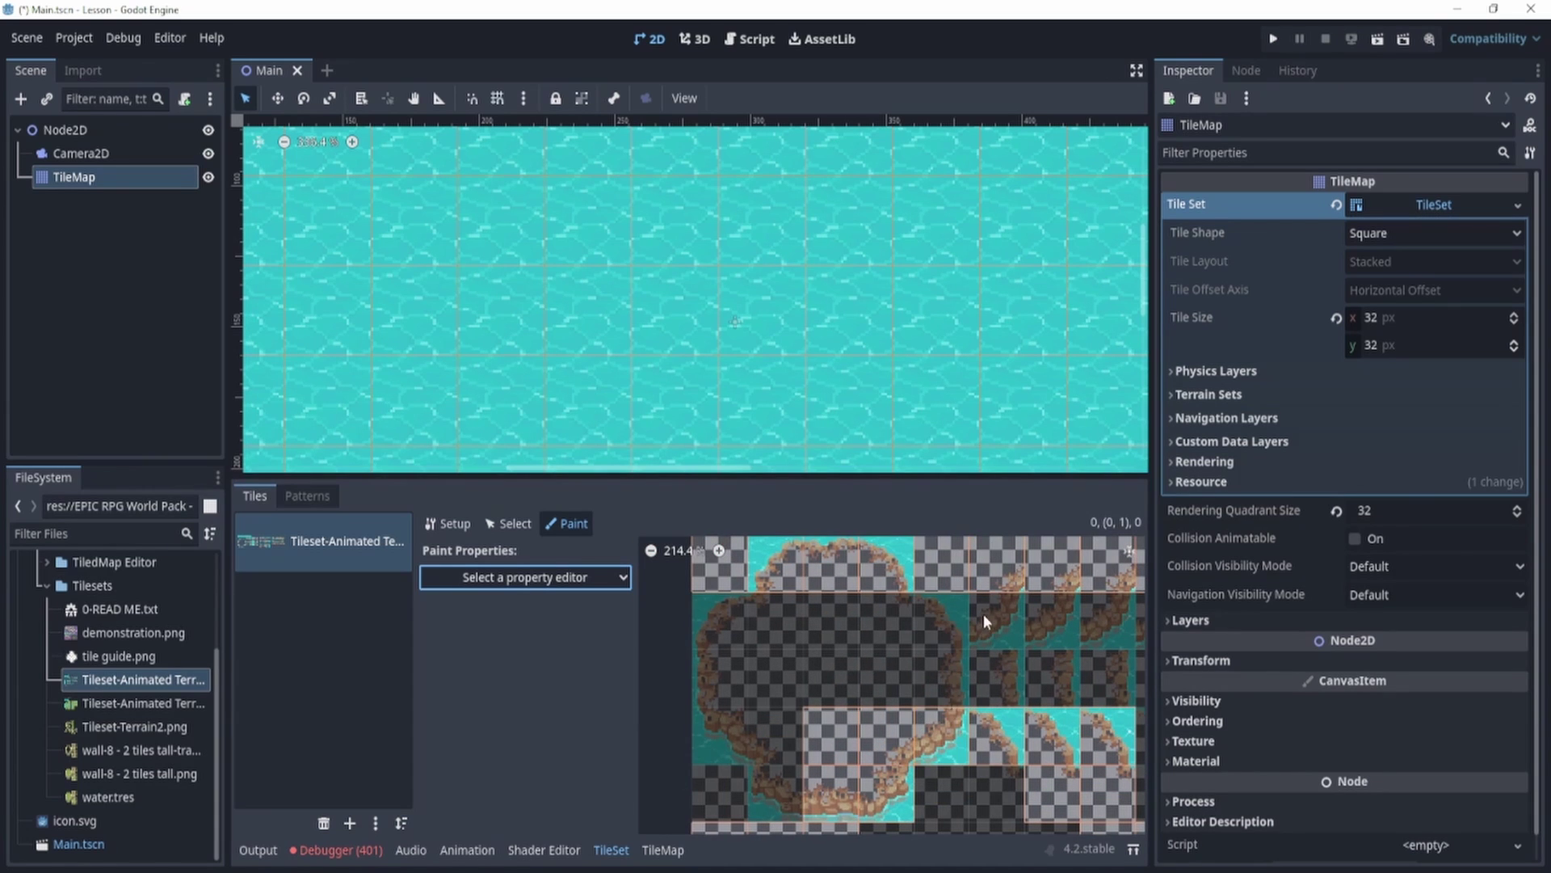
left_click(947, 731)
scroll(932, 757, "up", 2)
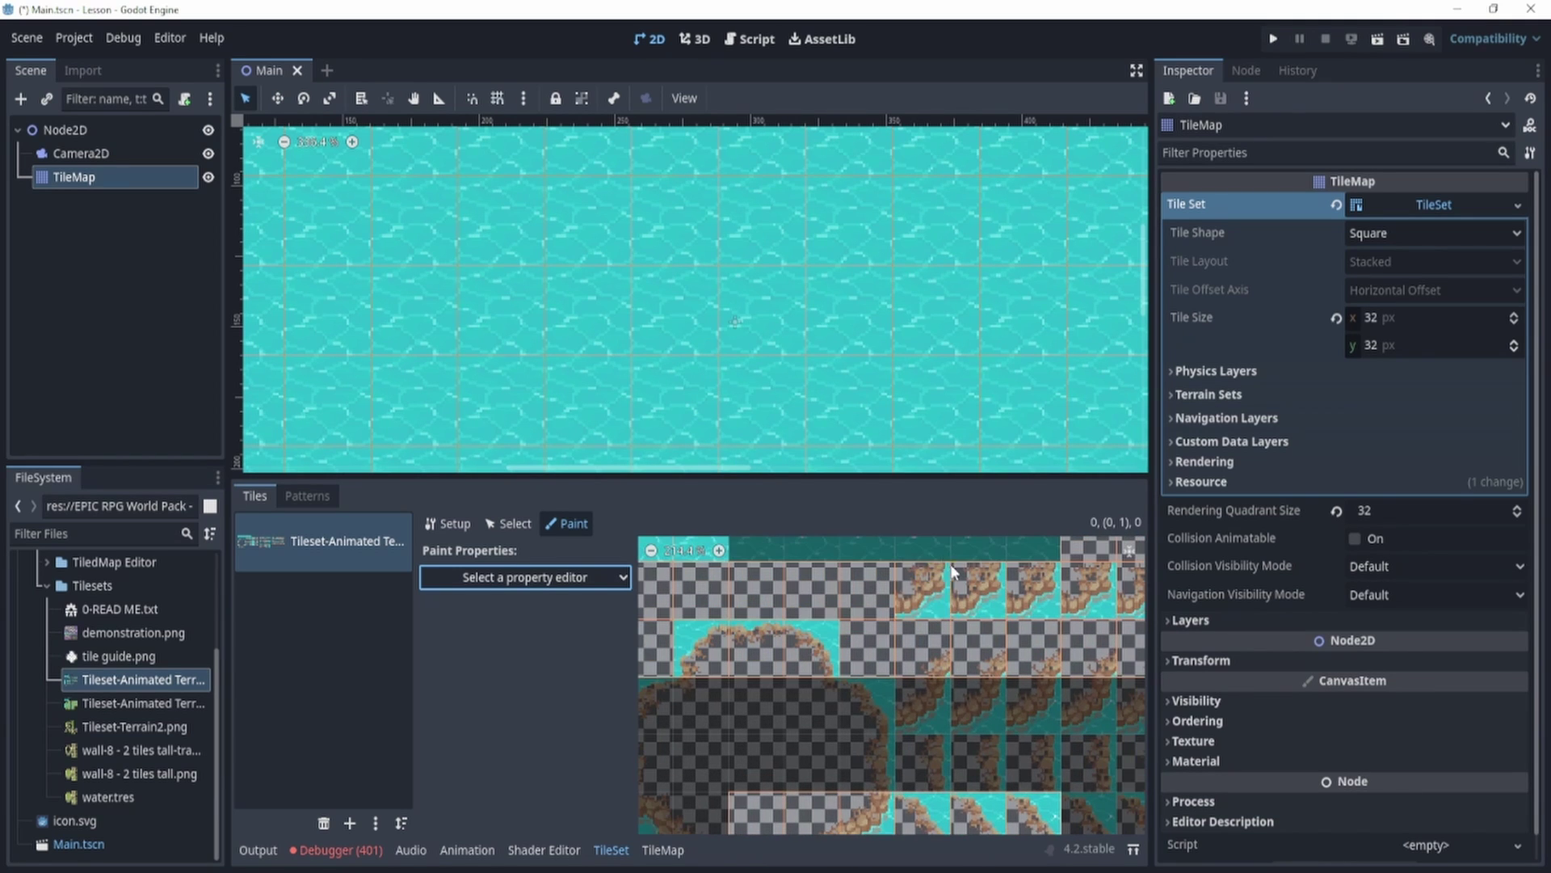
scroll(943, 684, "up", 1)
scroll(949, 679, "up", 1)
- Return to Select mode, pick an atlas tile, and run the project with F5
left_click(510, 524)
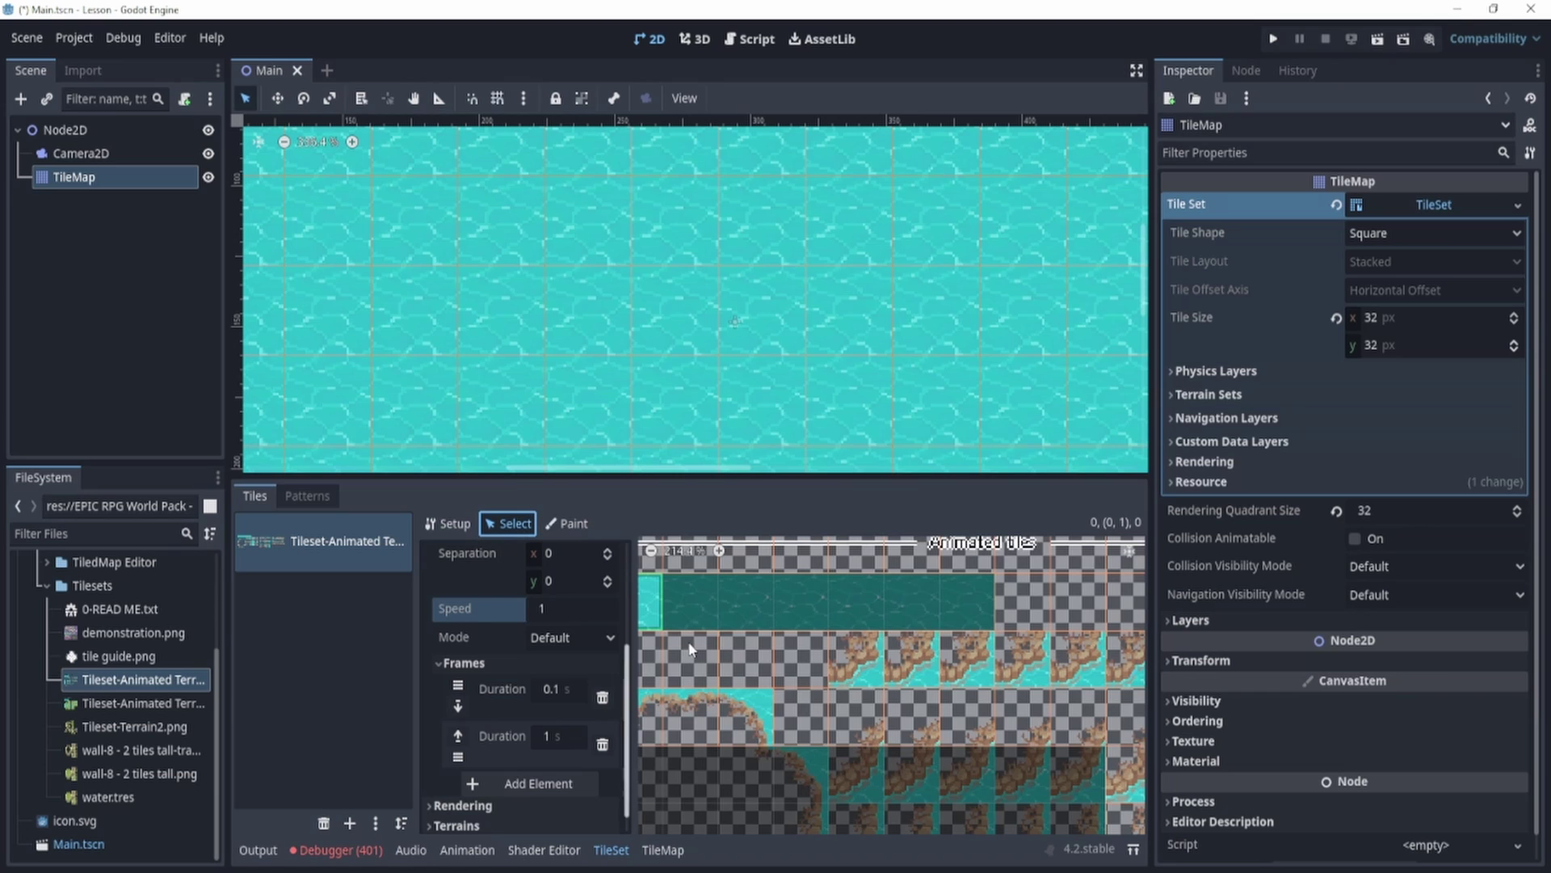
left_click(742, 727)
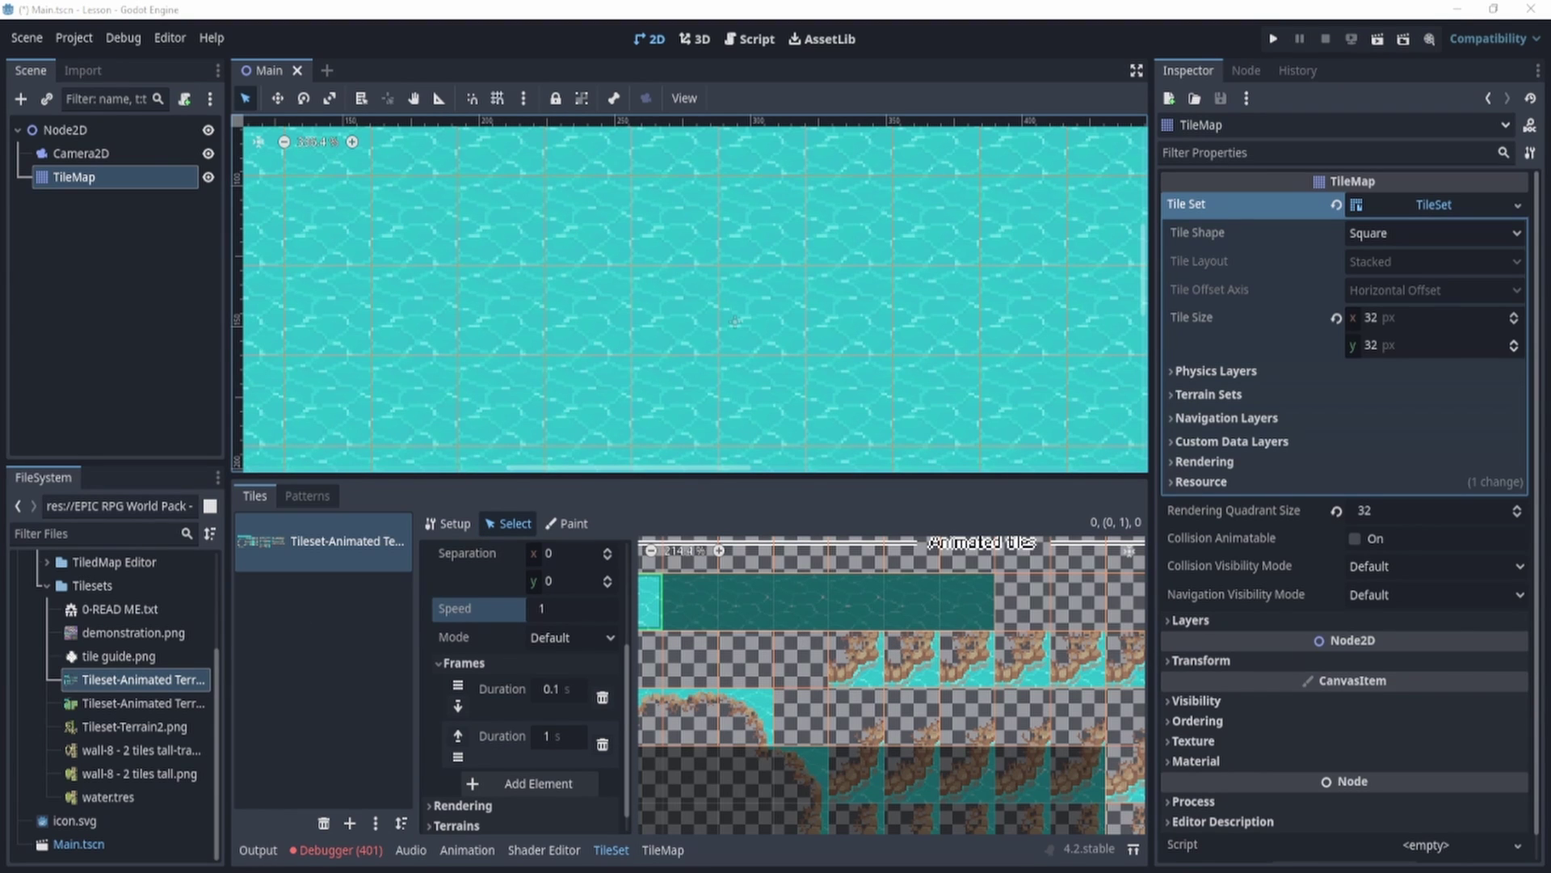
key("F5")
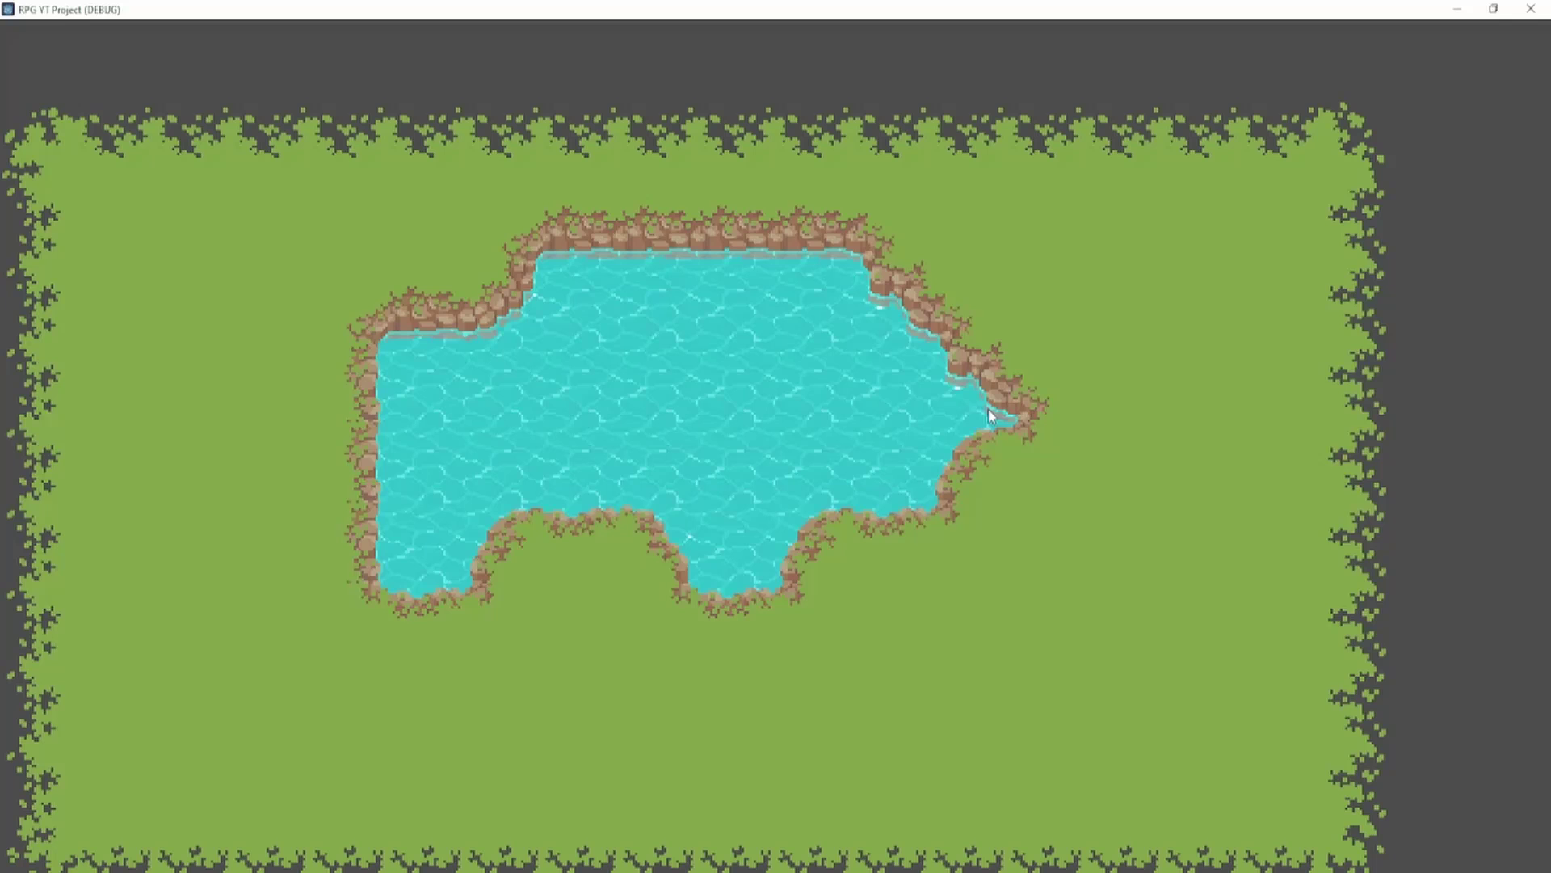
- Walk the player right and down to watch the water animate, then close the game window
key("Right")
key("Down")
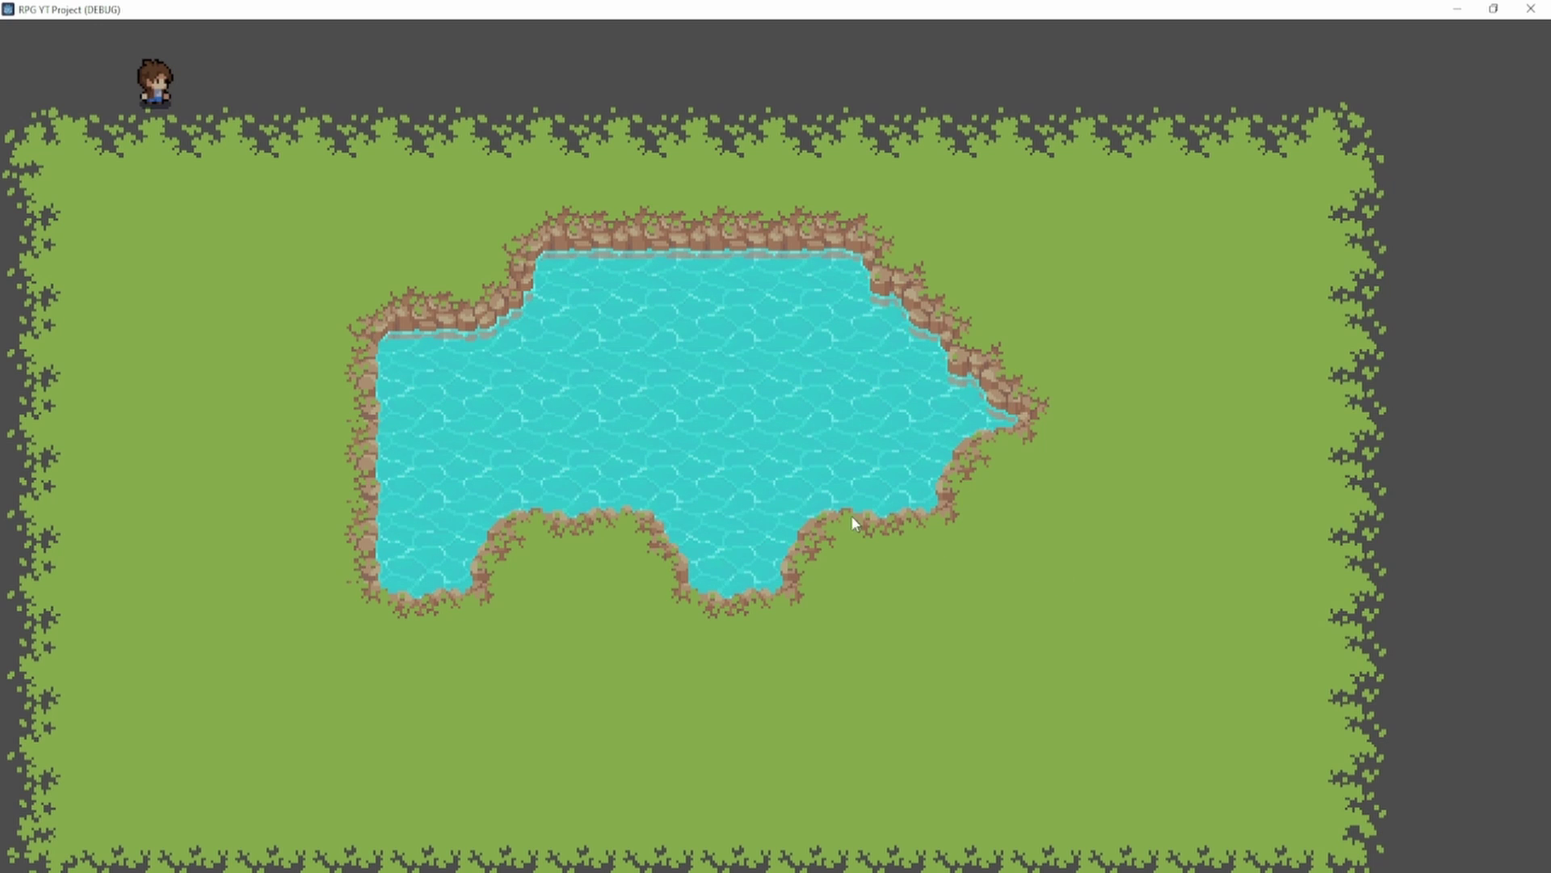
left_click(1531, 10)
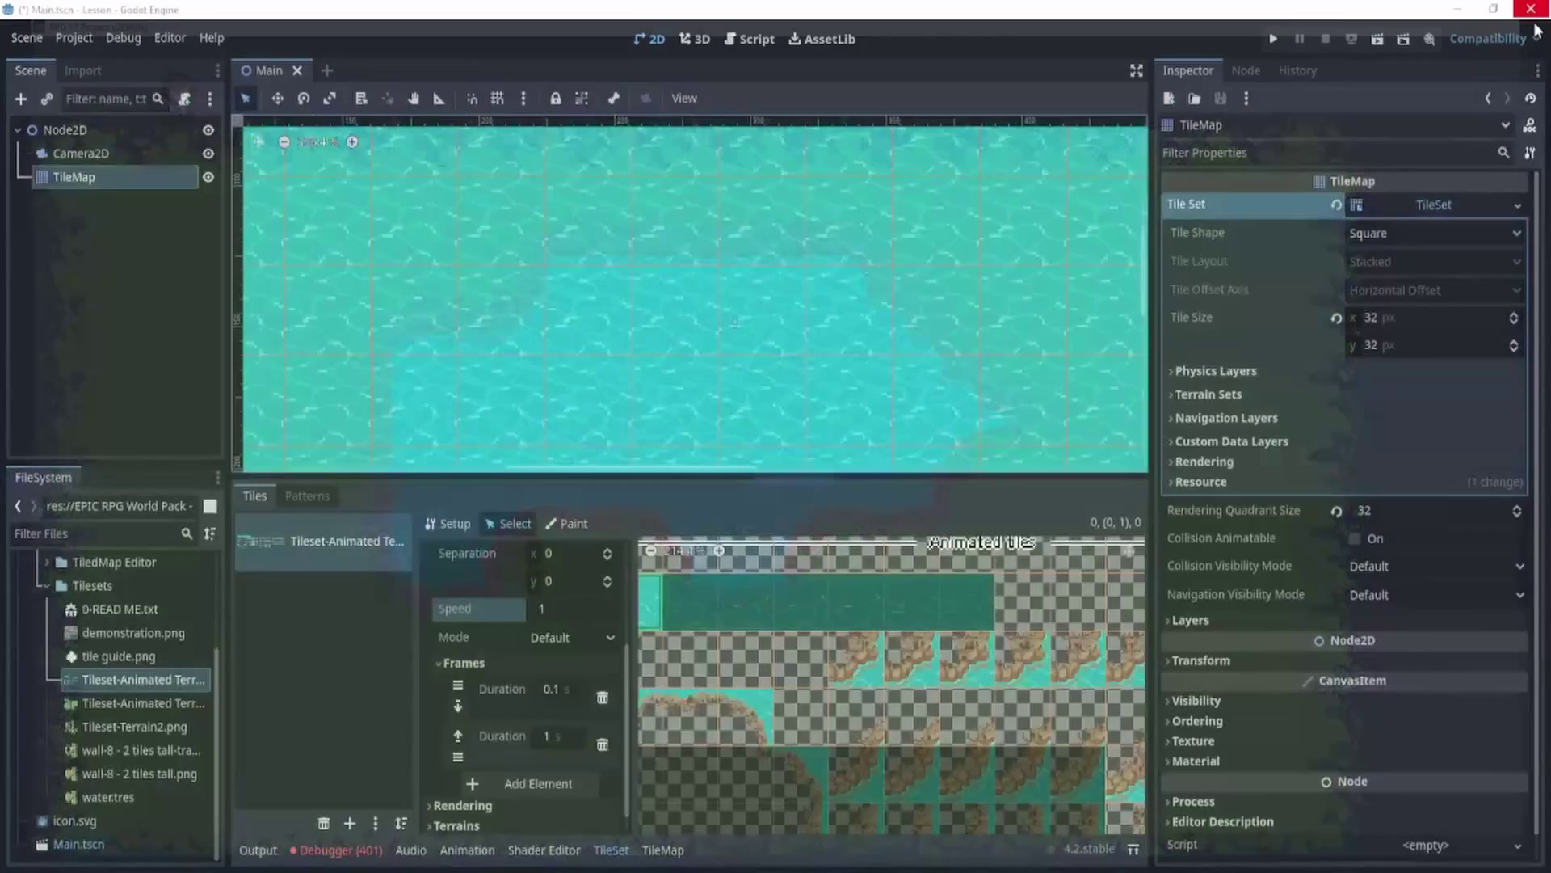